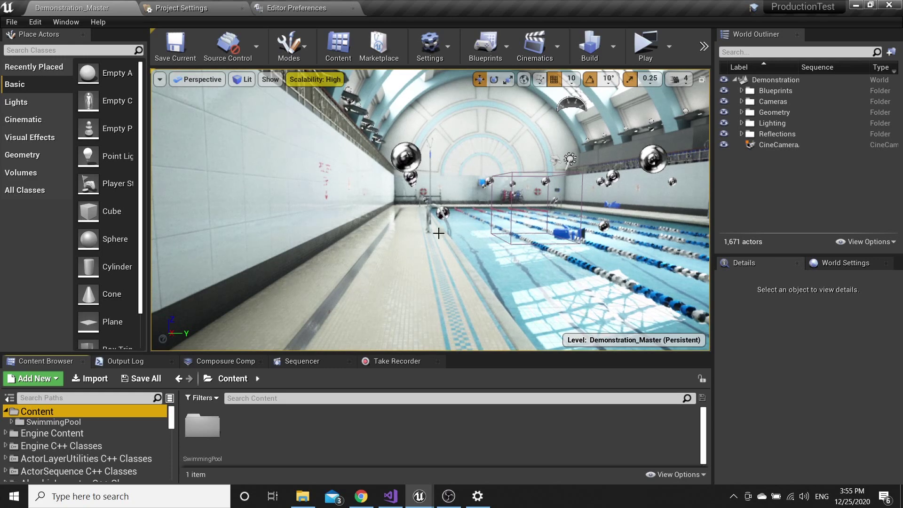
- Check the Compositing plugins in the Plugins browser, then return to the level editor
left_click(36, 22)
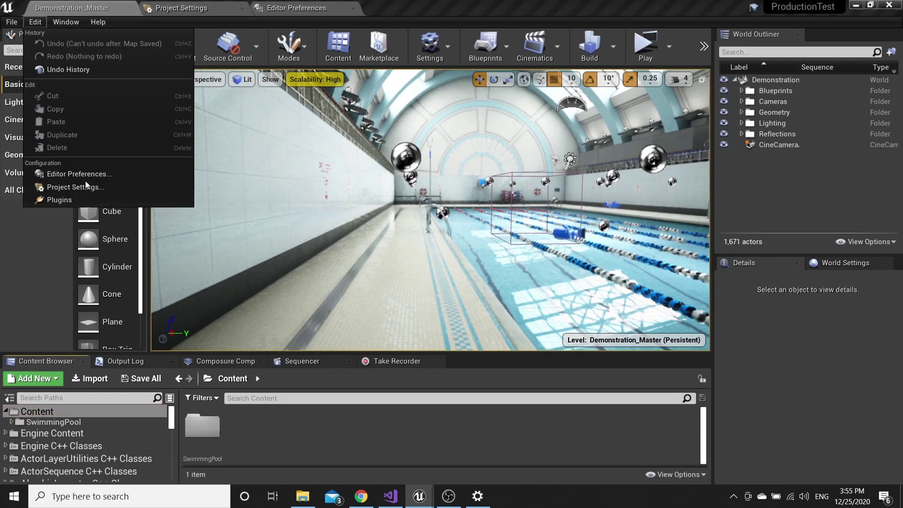
left_click(66, 200)
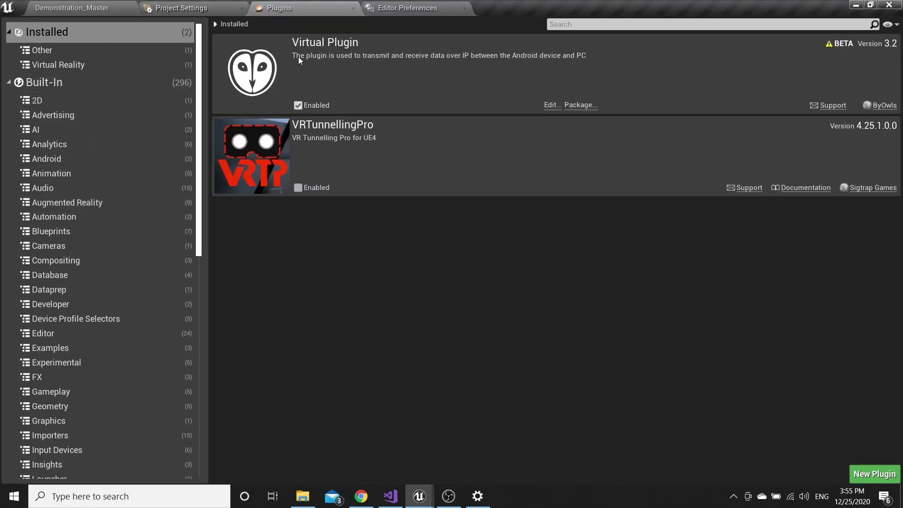
left_click(79, 260)
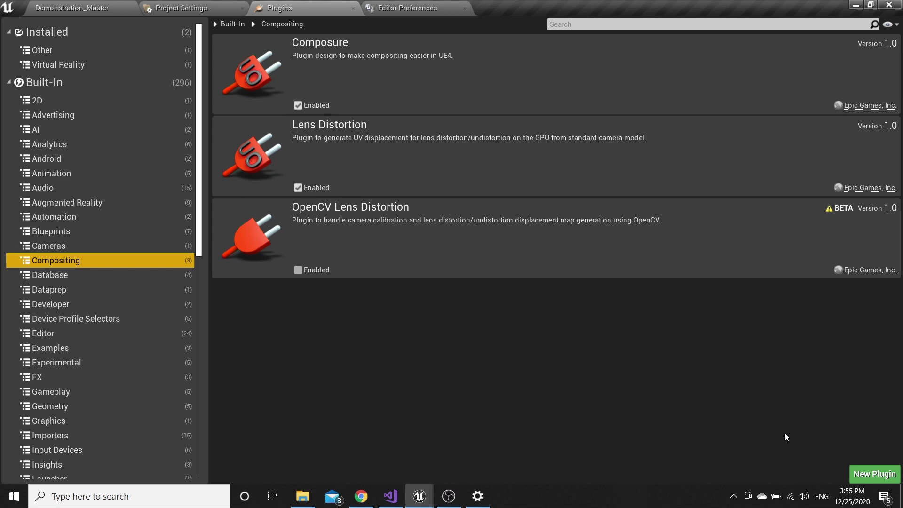
left_click(353, 8)
left_click(91, 8)
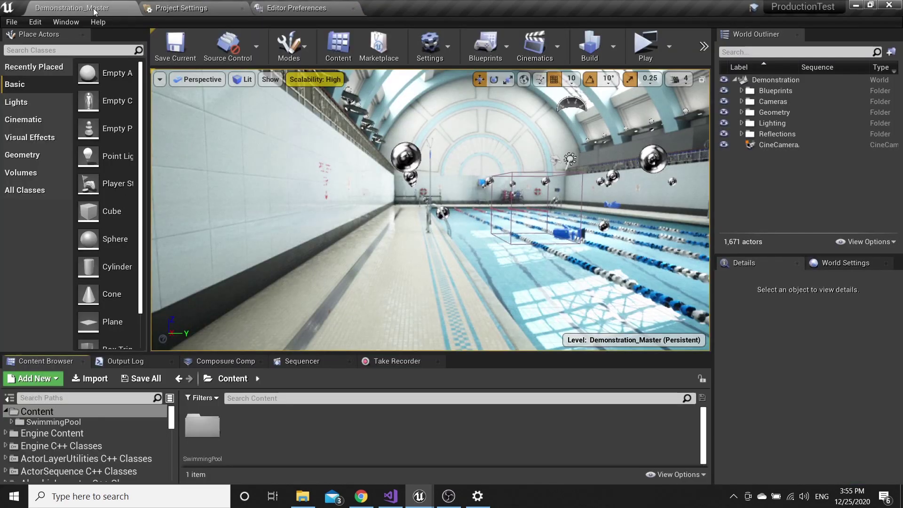
- Create a folder named Movies under Content and open it
right_click(267, 435)
left_click(314, 44)
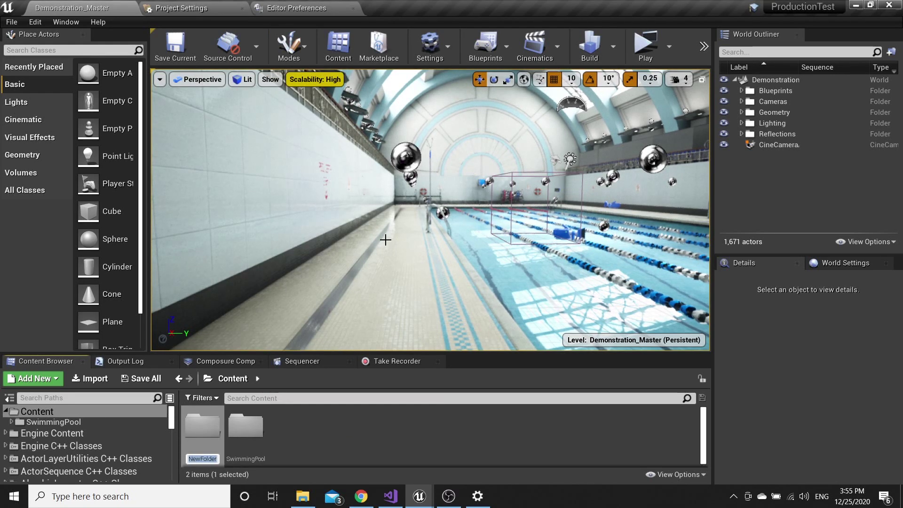
key("BackSpace")
type("Movies")
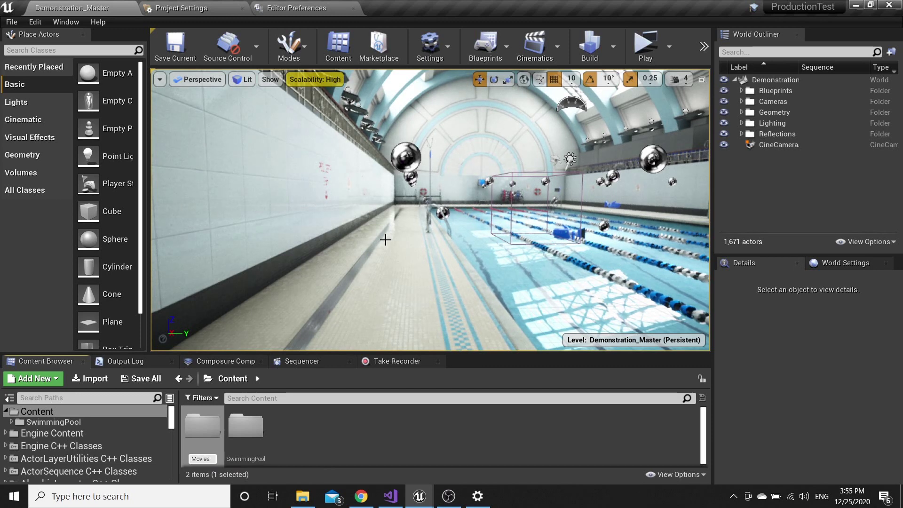
key("Return")
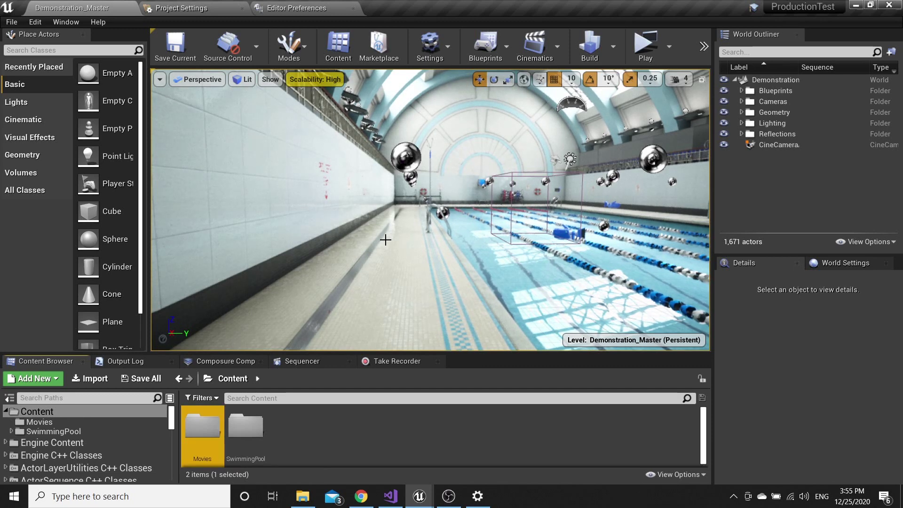
double_click(203, 433)
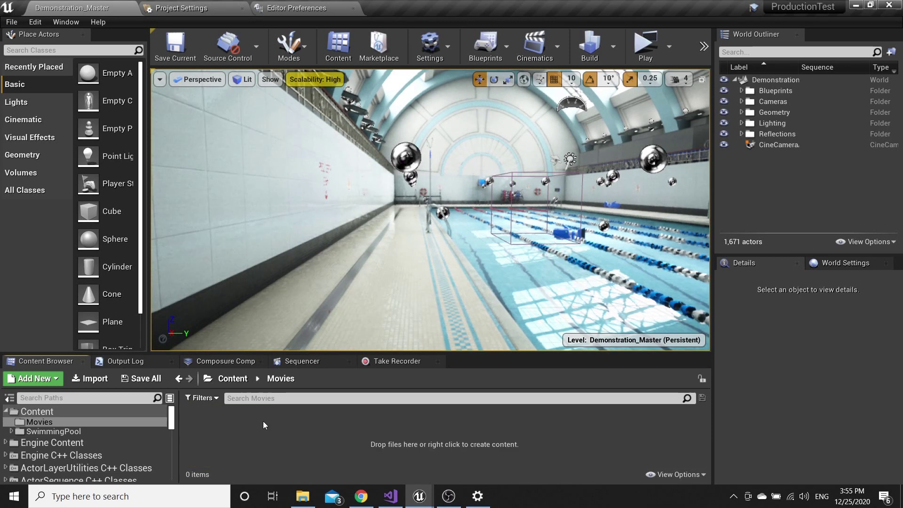
- Create a Media Player asset with a video output MediaTexture and name it Input
right_click(238, 428)
mouse_move(265, 354)
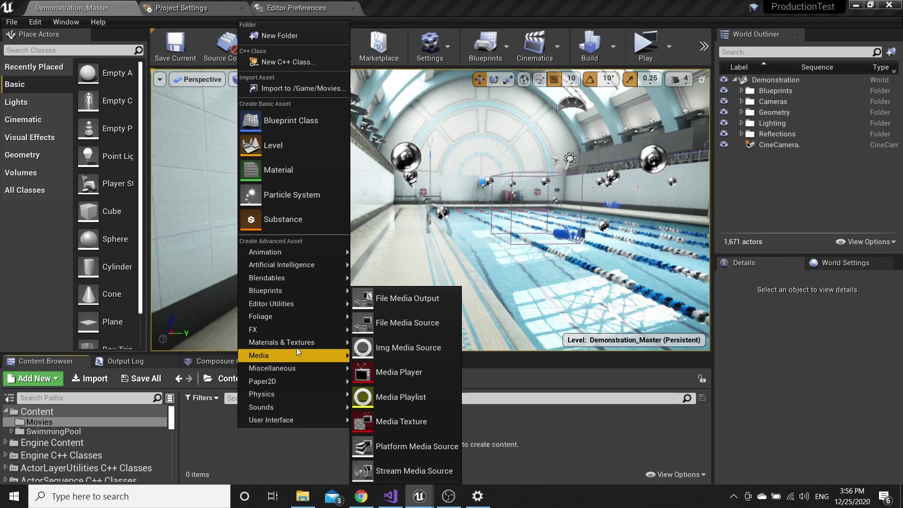
left_click(379, 373)
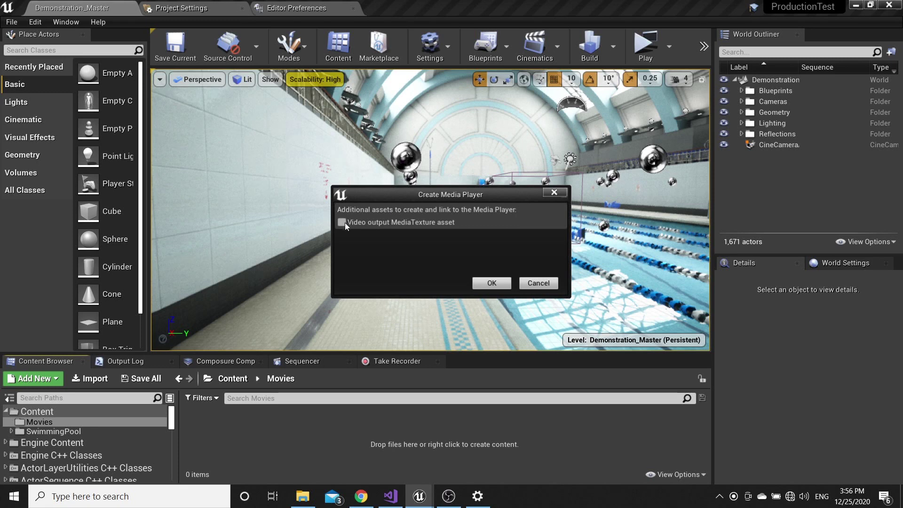
left_click(492, 283)
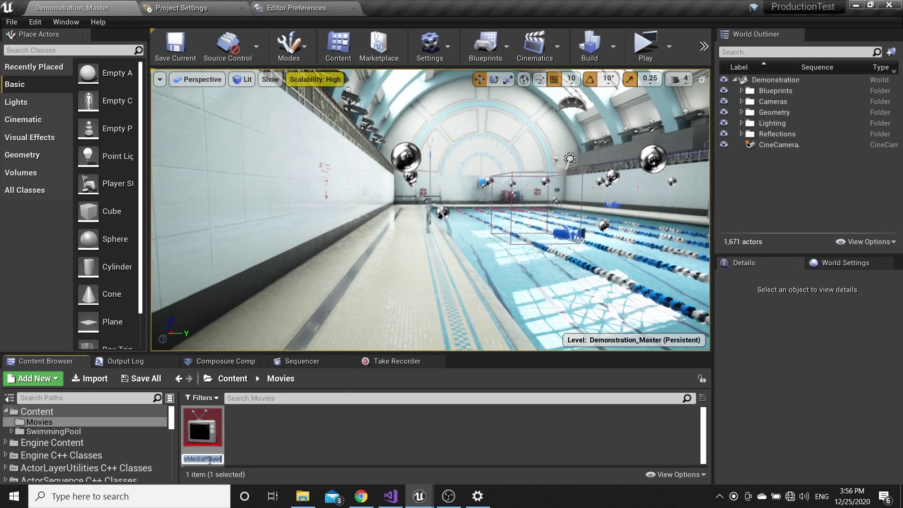
key("BackSpace")
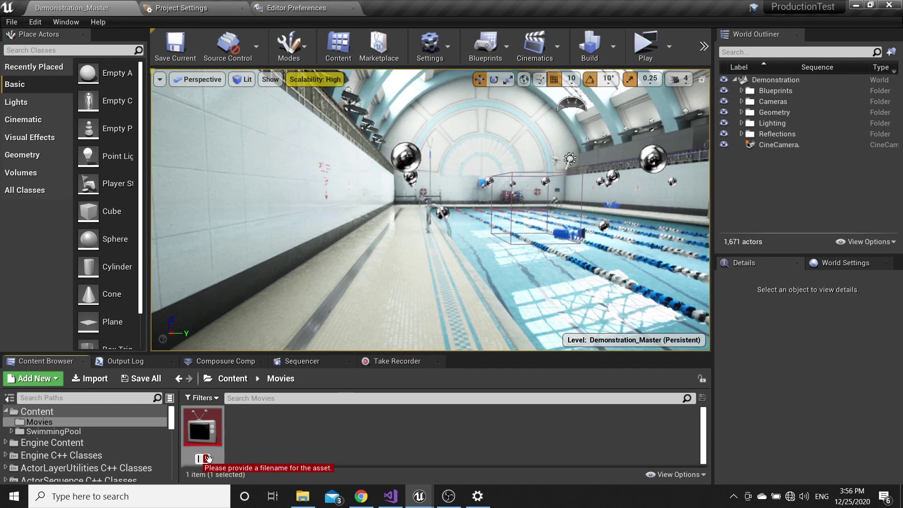
type("M")
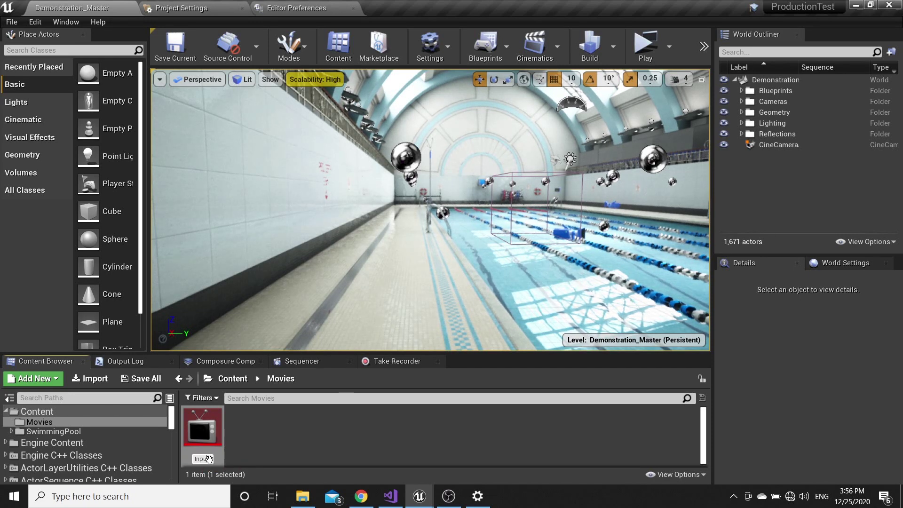
type("nput")
key("Return")
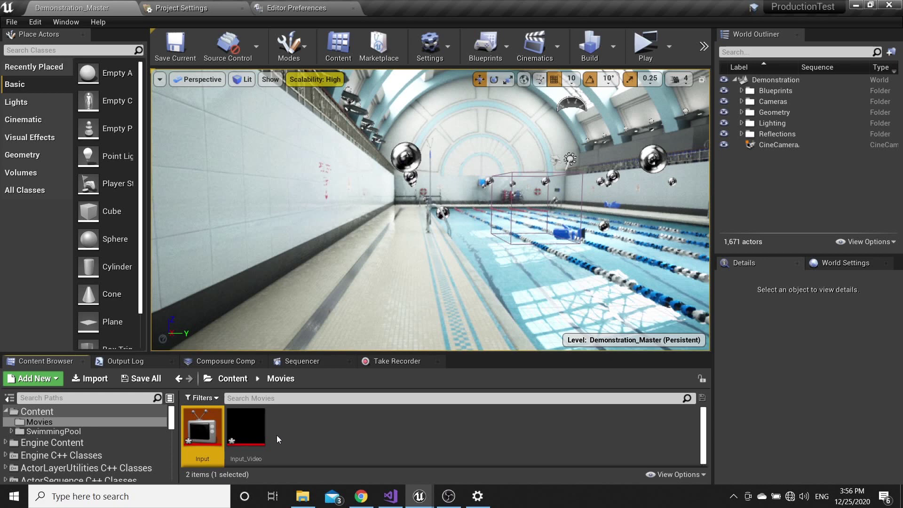
- Create a material from the Input_Video texture, keeping the name Input_Video_Mat
left_click(251, 432)
right_click(251, 431)
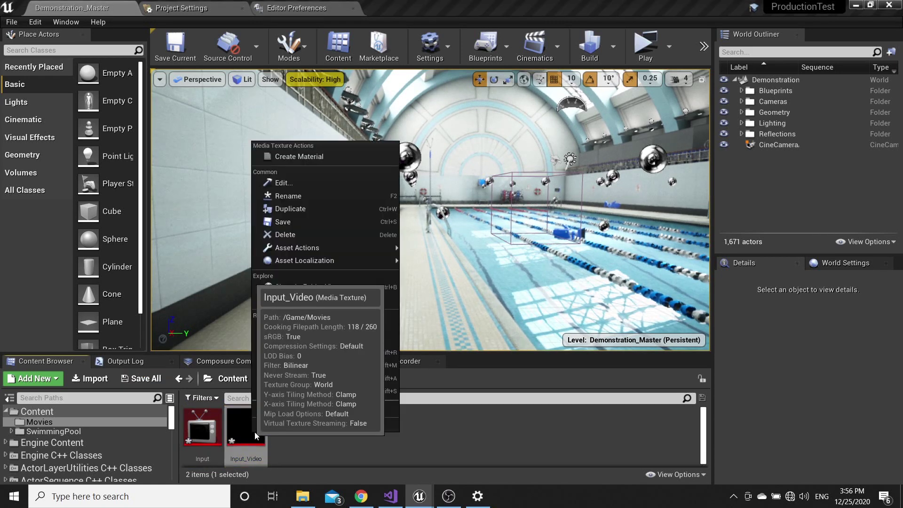
left_click(287, 155)
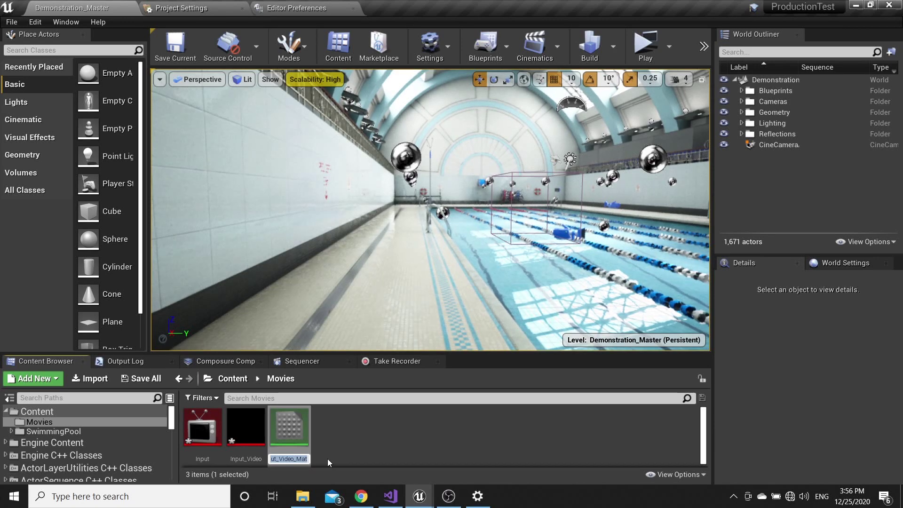
key("Return")
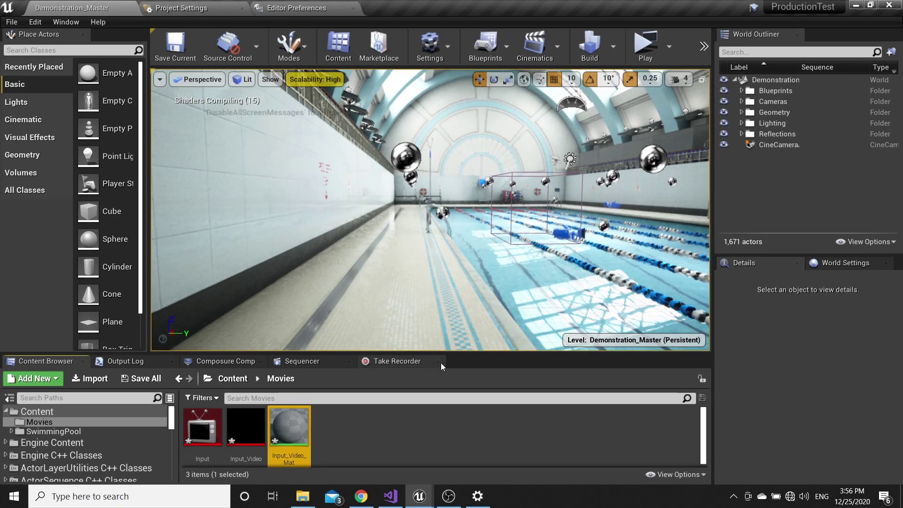
- Save all three unsaved assets in the Movies folder
left_click_drag(442, 352, 437, 328)
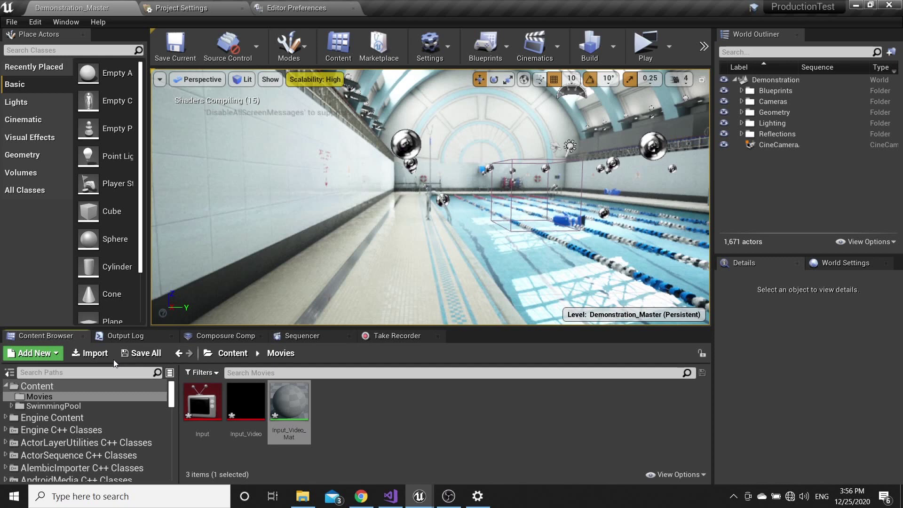
left_click(132, 354)
left_click(556, 359)
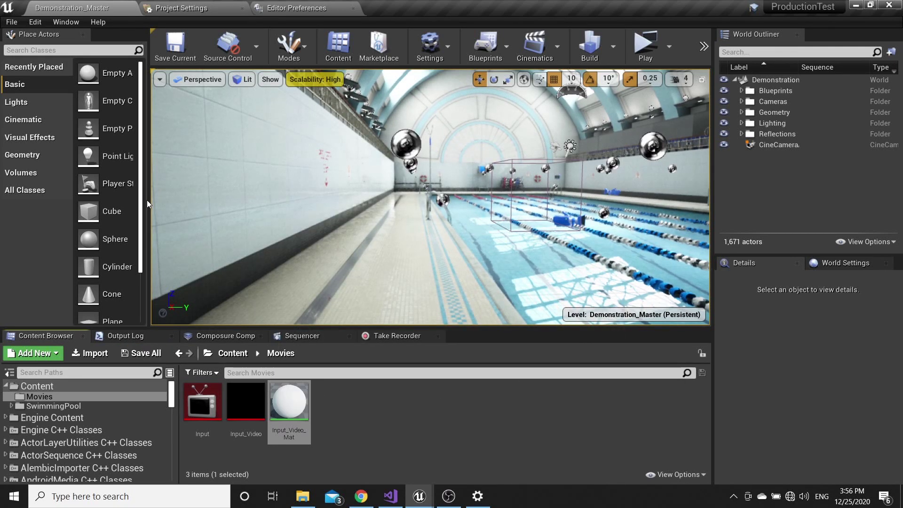
- Place a Plane from Place Actors beside the pool wall and orient it upright
left_click_drag(149, 198, 156, 199)
scroll(124, 221, "down", 2)
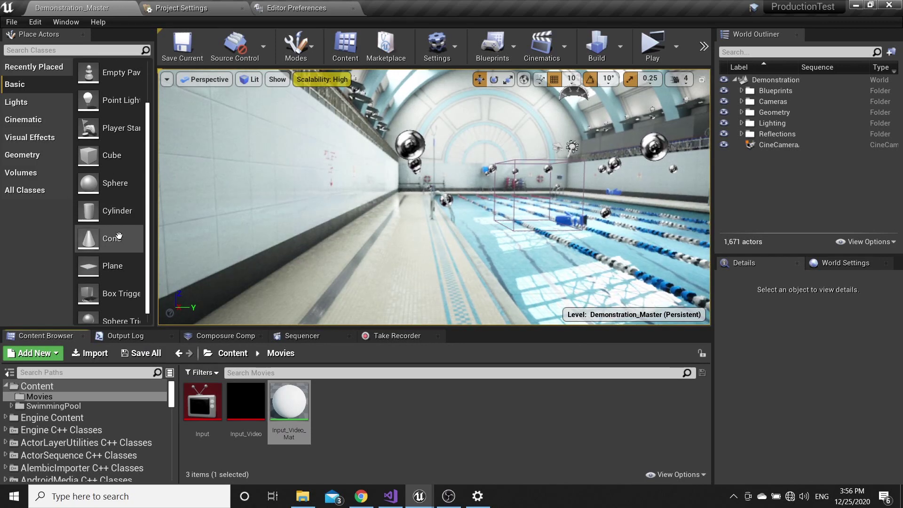
left_click_drag(94, 266, 369, 191)
key("e")
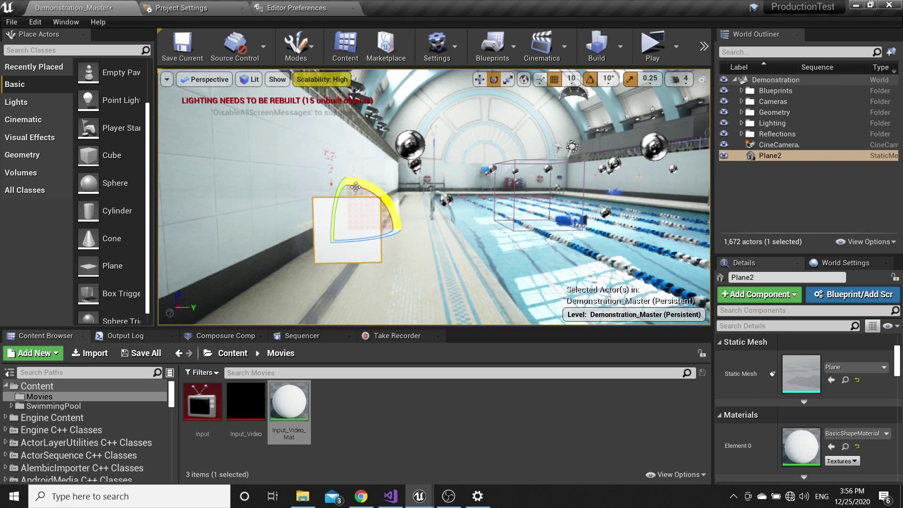
key("w")
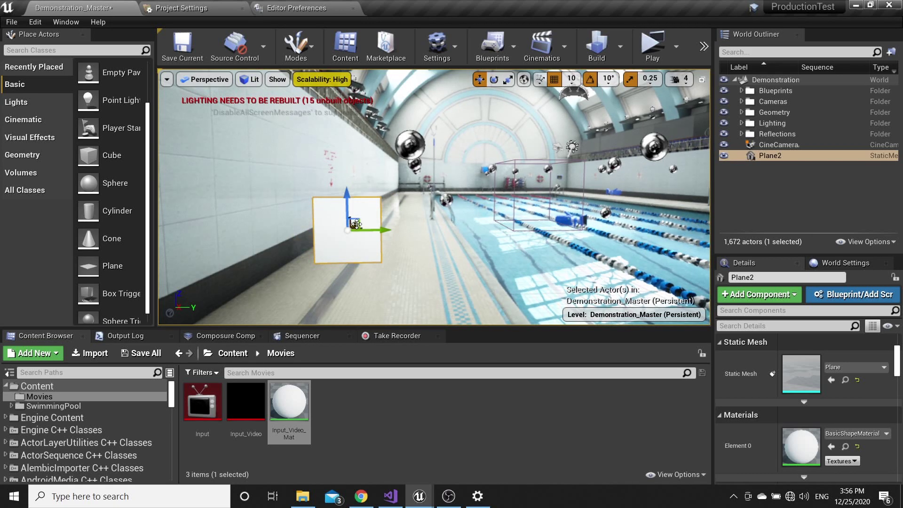
- Enlarge the plane's width and height, then apply Input_Video_Mat to it
left_click(494, 79)
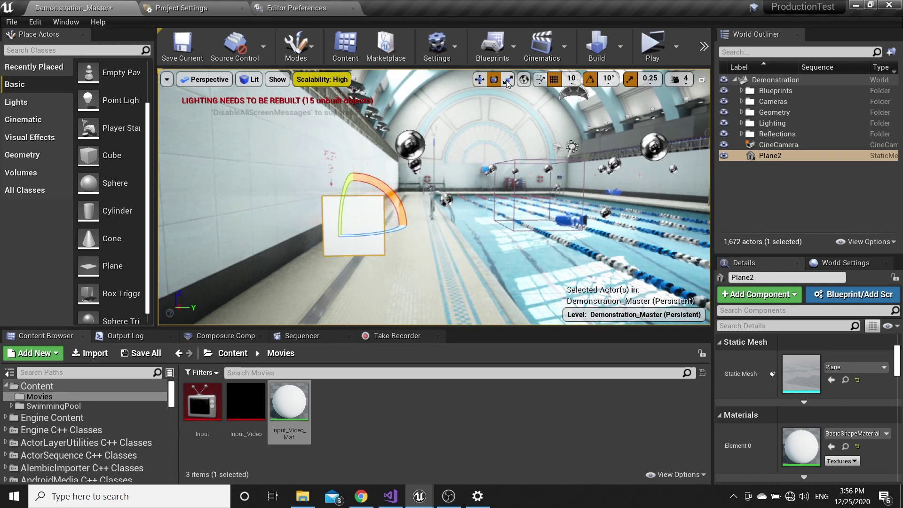
left_click(508, 81)
left_click_drag(362, 227, 390, 227)
left_click_drag(354, 257, 354, 265)
left_click(480, 79)
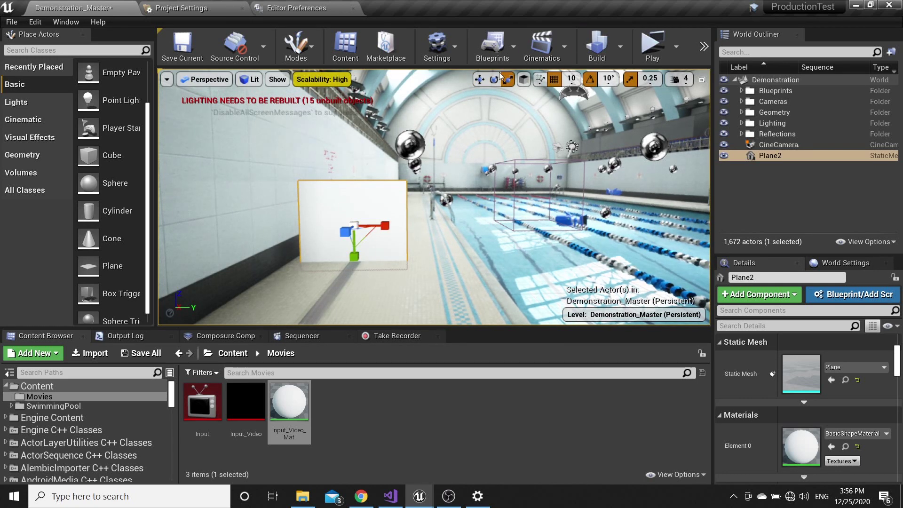
left_click(480, 80)
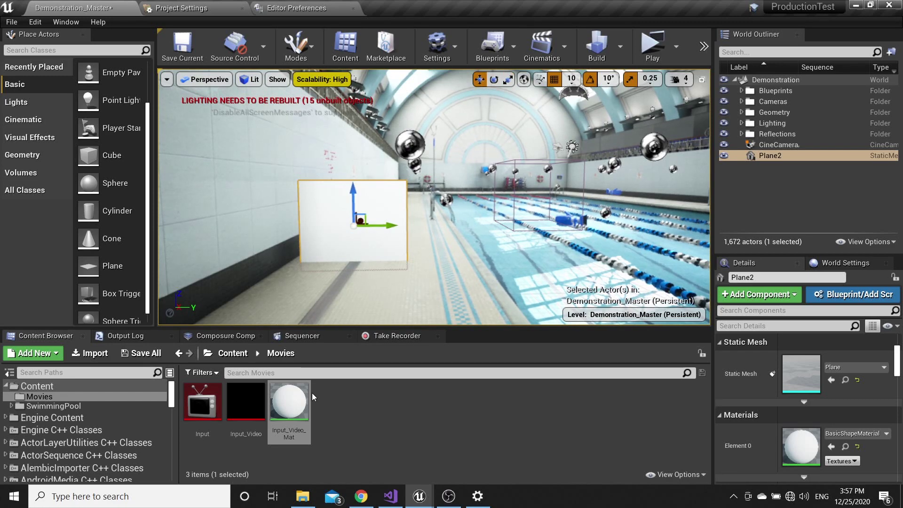
key("f")
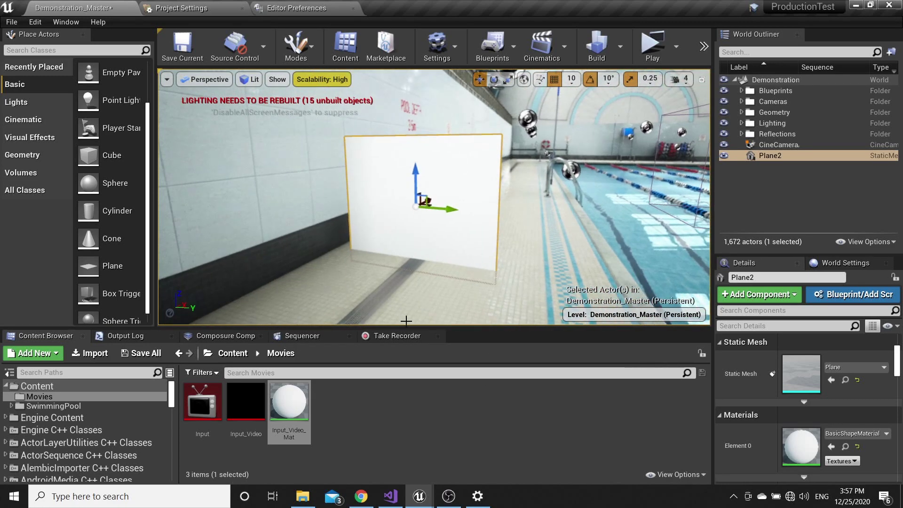
left_click_drag(289, 402, 440, 238)
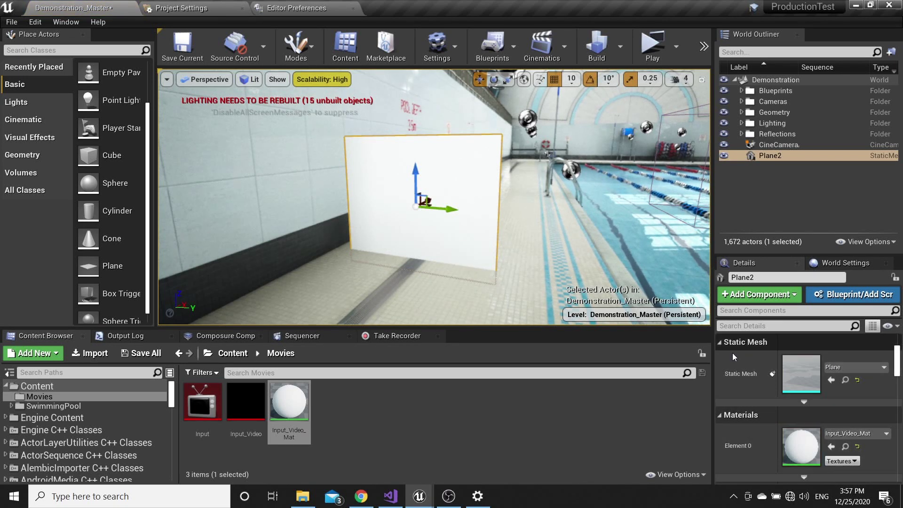
- Save the Demonstration_Master level and pull the viewport back to see more of the pool
left_click(180, 50)
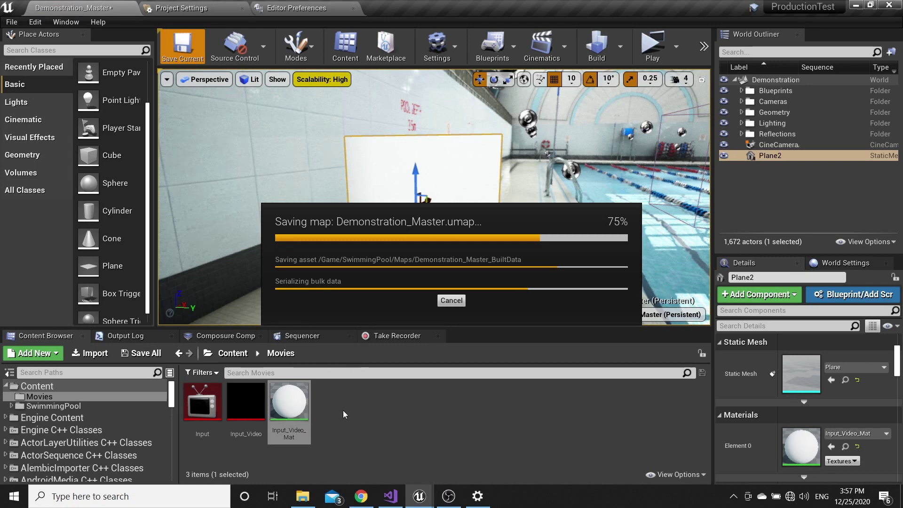
right_click_drag(365, 251, 194, 206)
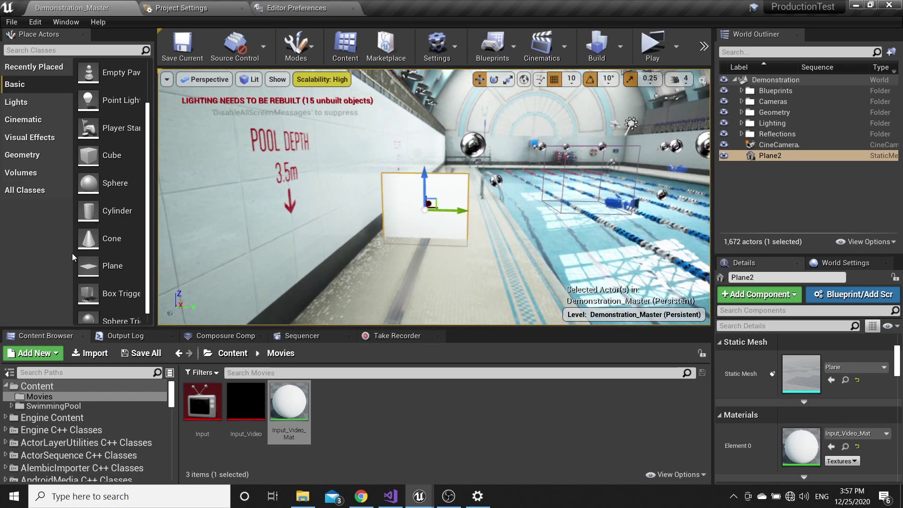
- Place a cine camera in front of the video plane and rename it InputCamera
left_click(27, 121)
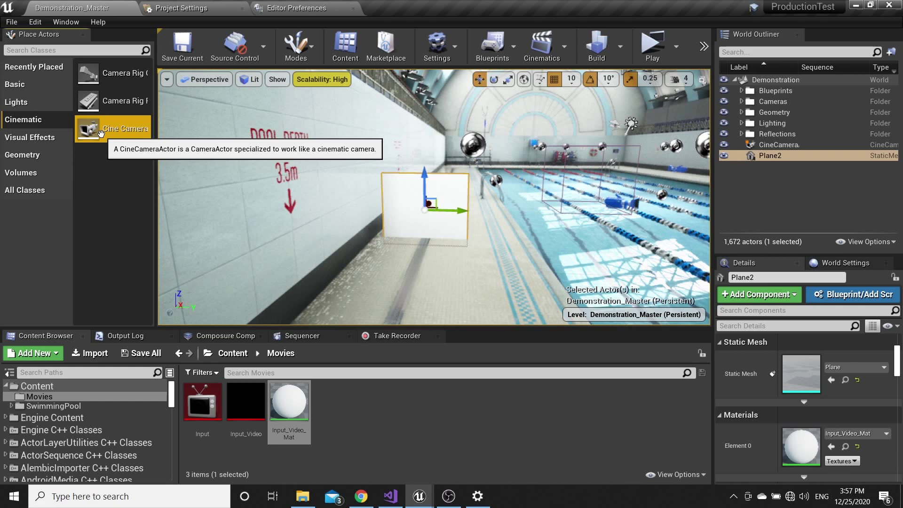
left_click_drag(101, 134, 407, 285)
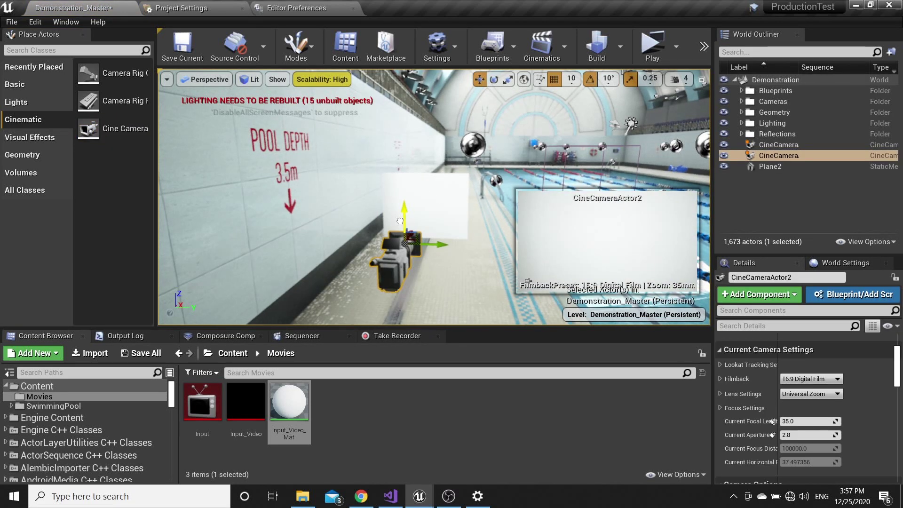
right_click(773, 157)
mouse_move(743, 320)
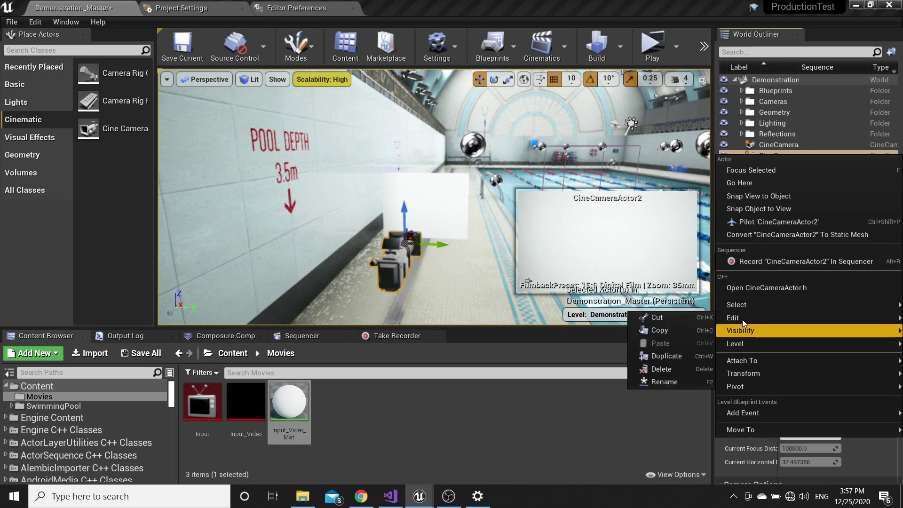
left_click(665, 382)
type("I")
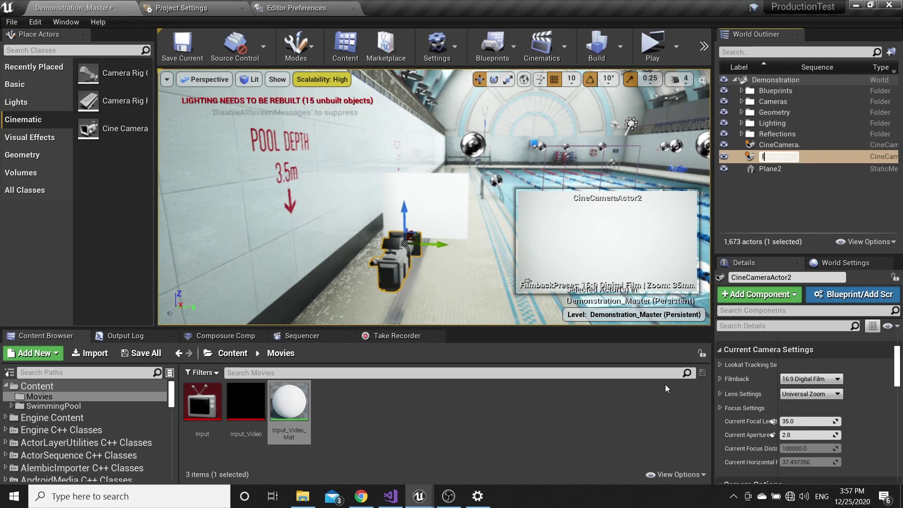
type("nput")
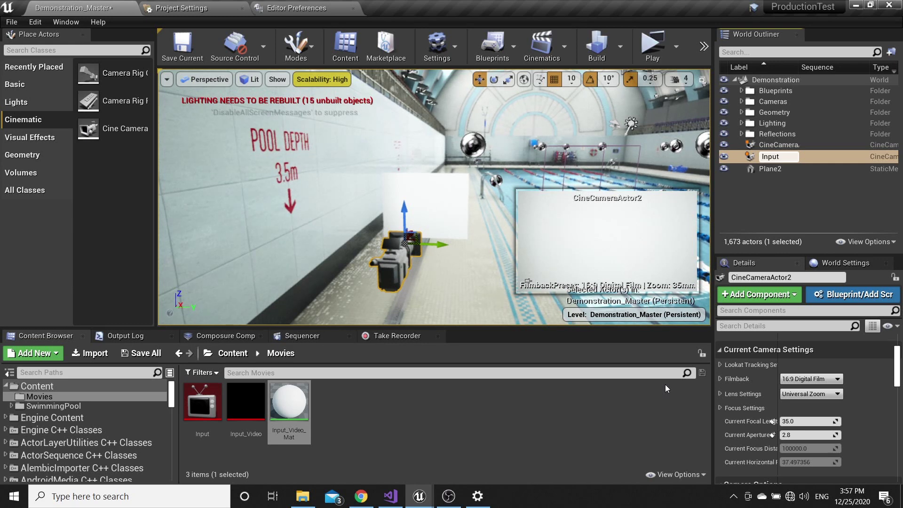
type("Camera")
key("Return")
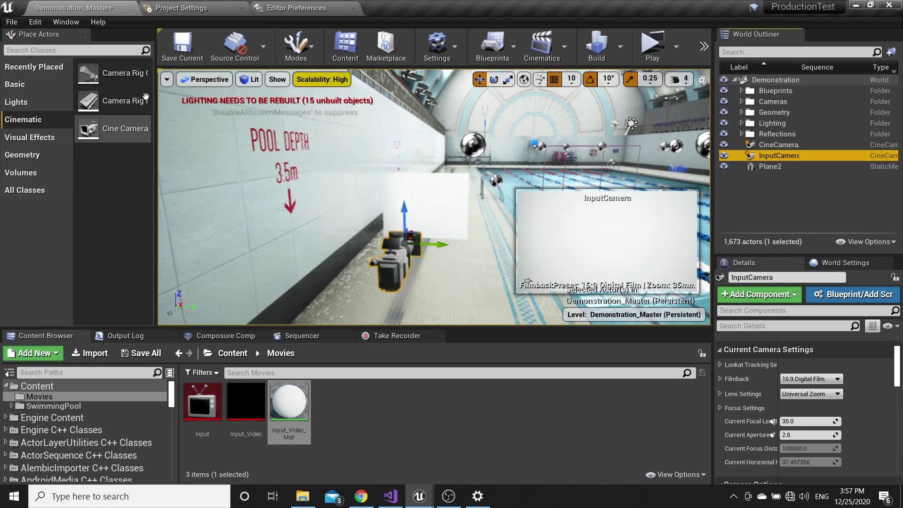
- Dock the Input media player editor and set its source to the USB Boot capture device
double_click(204, 412)
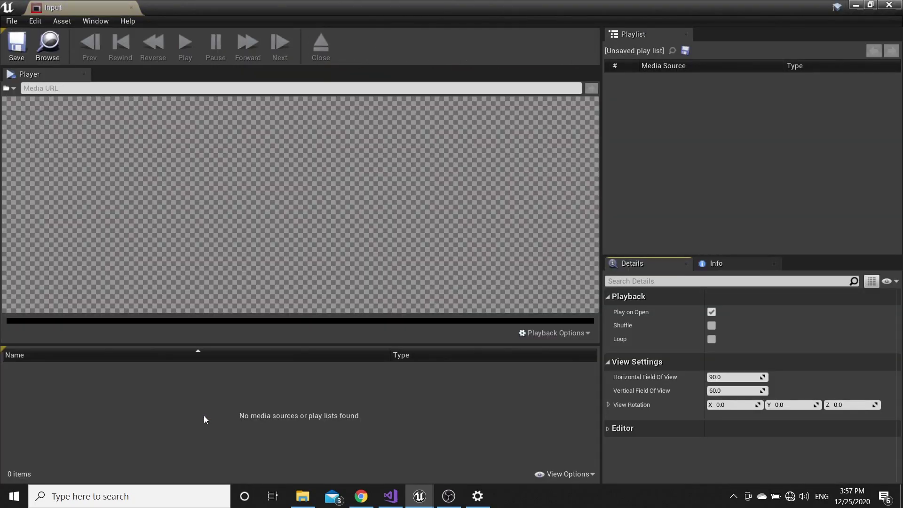
left_click_drag(75, 9, 173, 8)
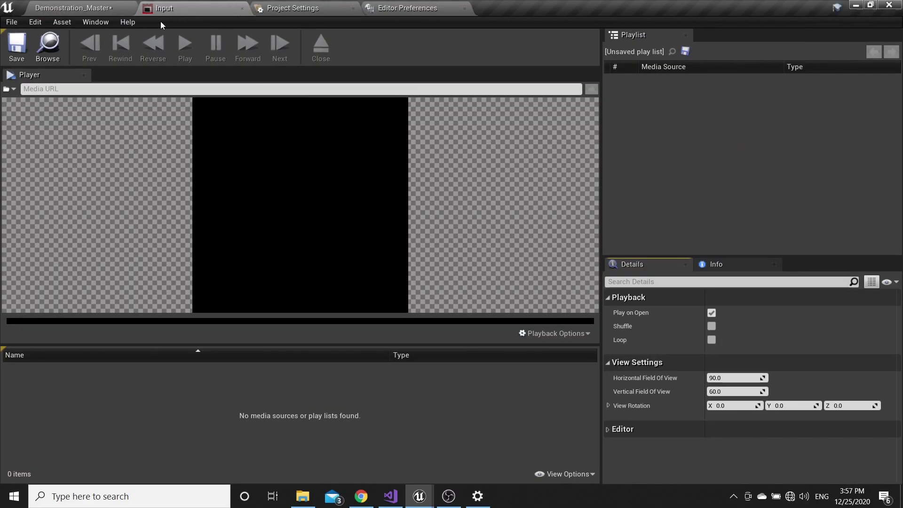
left_click(12, 90)
mouse_move(22, 121)
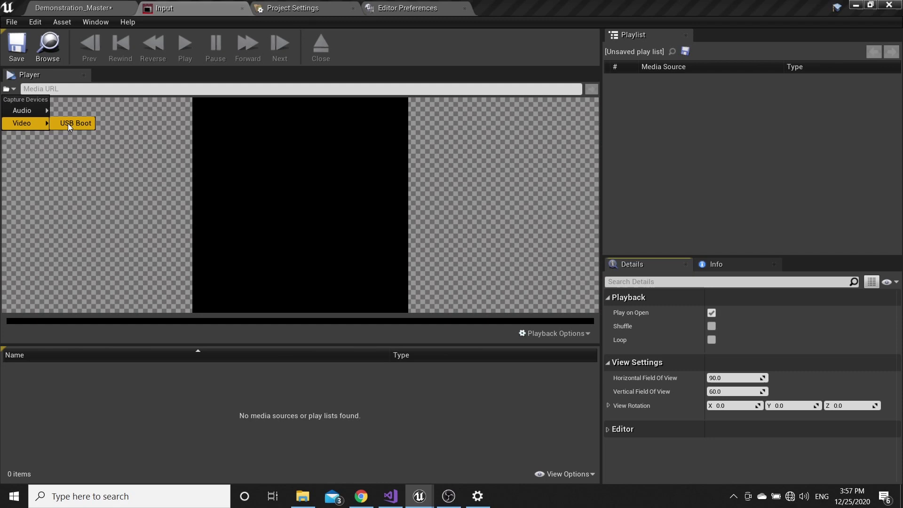
left_click(80, 123)
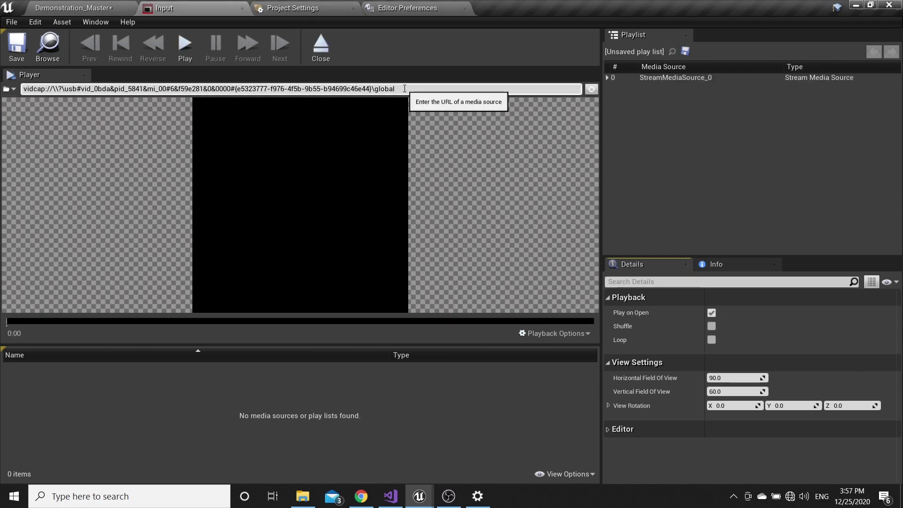
left_click_drag(396, 88, 17, 80)
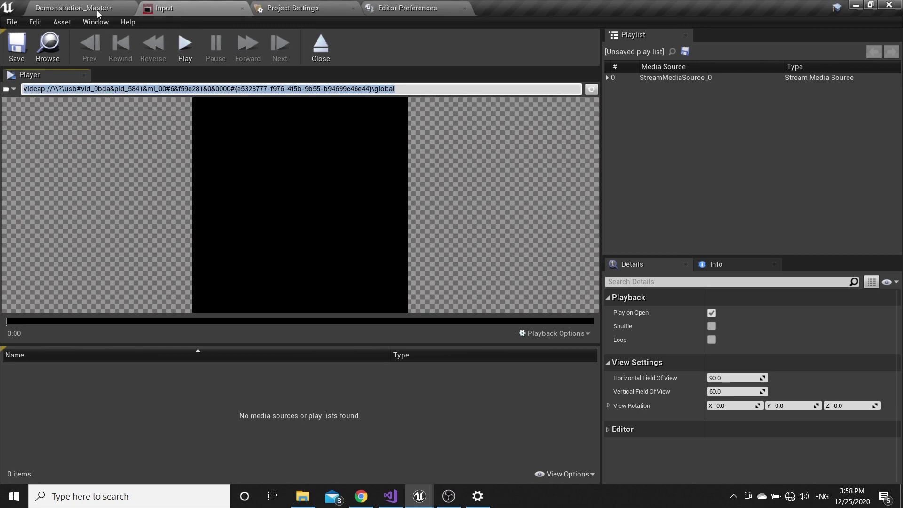
left_click(80, 9)
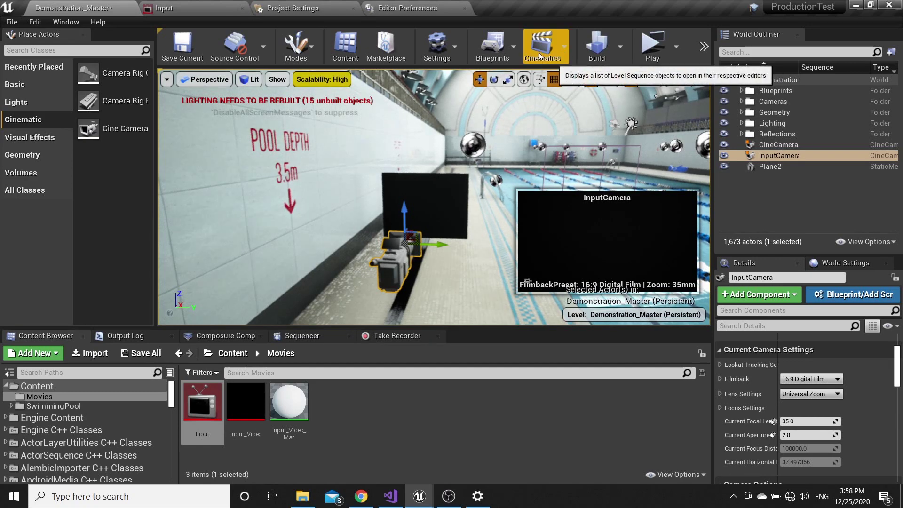
- Open the Level Blueprint and pan the graph to the event nodes
left_click(501, 52)
left_click(511, 132)
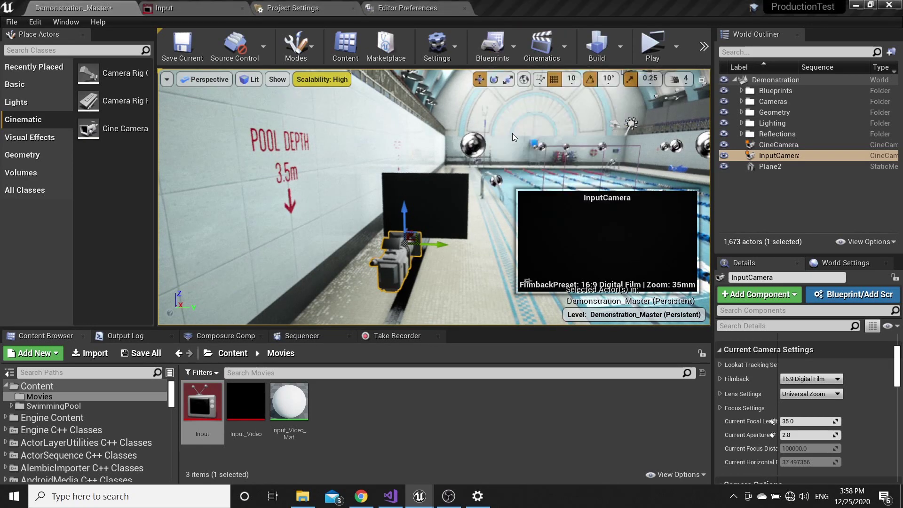
scroll(275, 181, "down", 3)
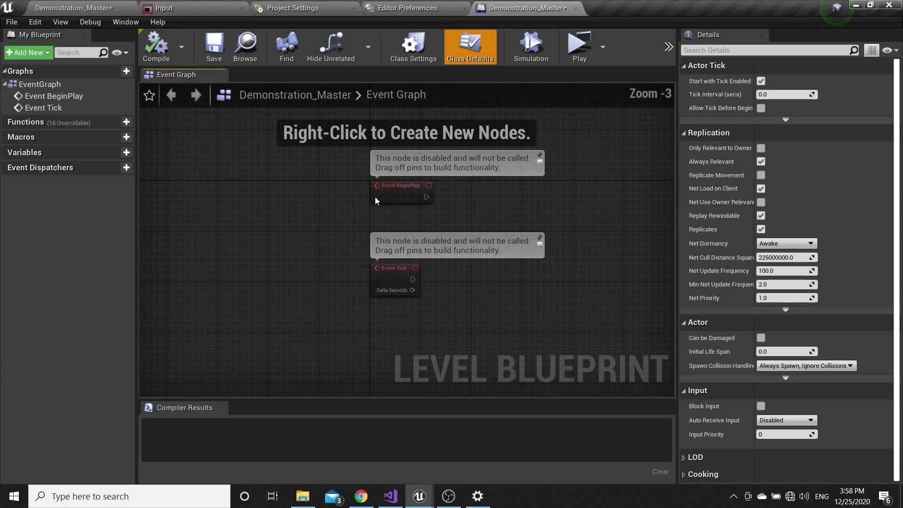
scroll(303, 251, "up", 1)
scroll(303, 250, "up", 2)
right_click_drag(371, 253, 339, 257)
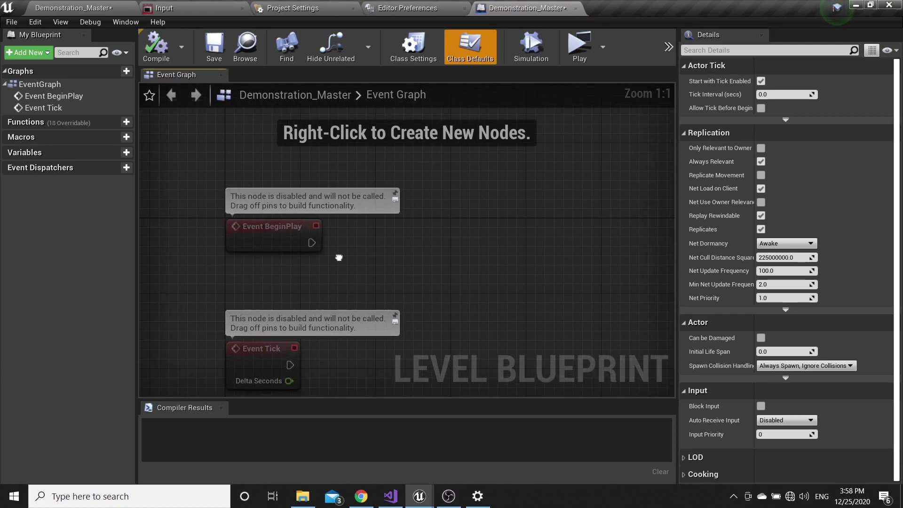
scroll(311, 254, "down", 3)
scroll(306, 252, "up", 3)
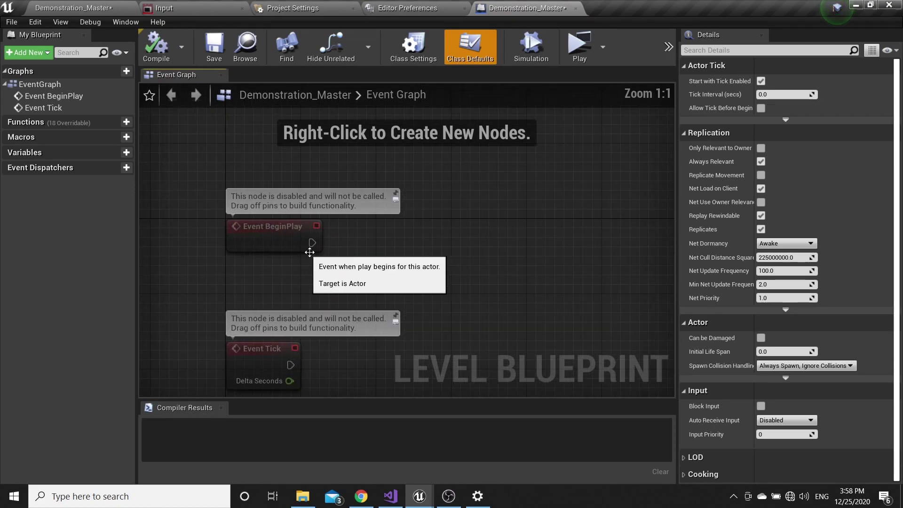
- Delete the disabled Event BeginPlay node and add a fresh Event BeginPlay node
right_click(278, 278)
left_click(252, 239)
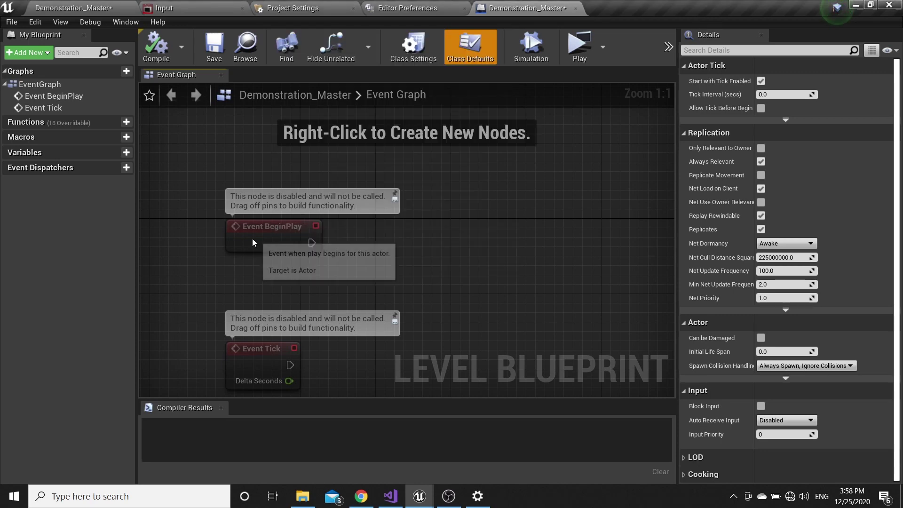
left_click(252, 238)
key("Delete")
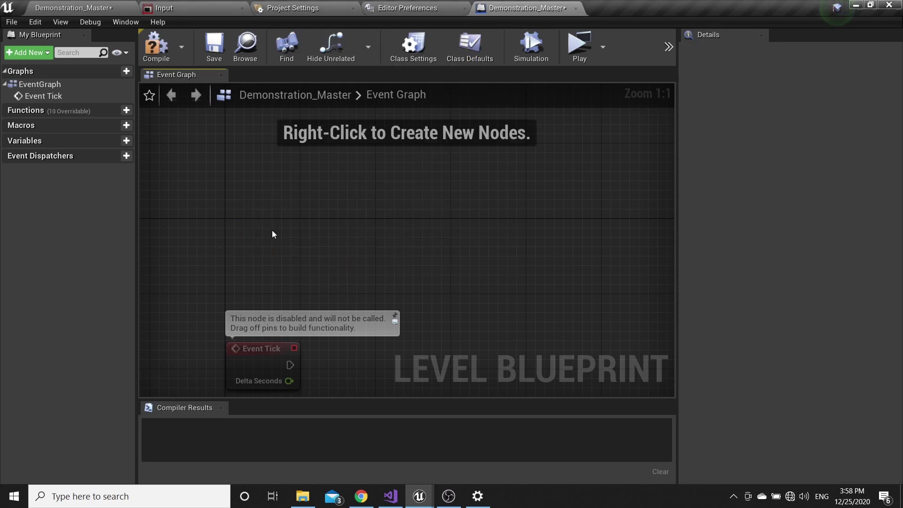
right_click(272, 230)
type("begin")
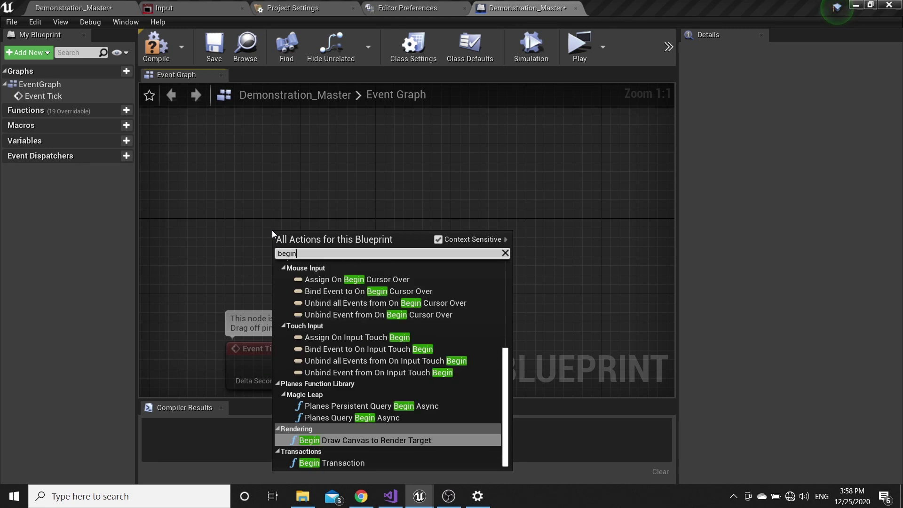
type(" pla")
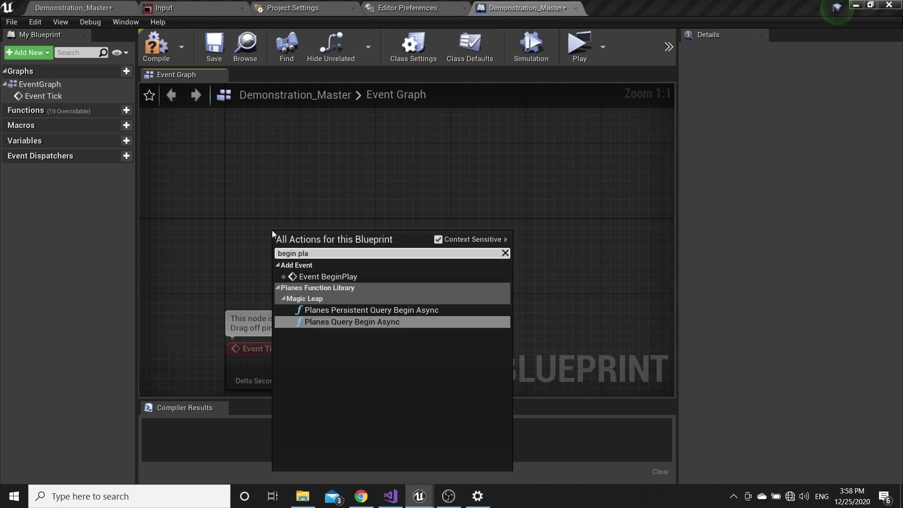
key("Up")
key("Up")
key("Return")
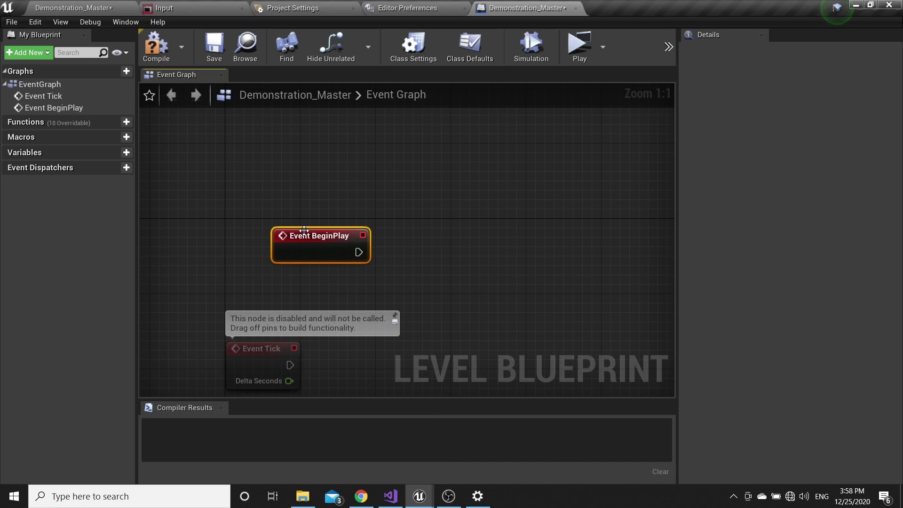
left_click_drag(274, 233, 227, 215)
left_click_drag(312, 234, 392, 235)
- Add a new level blueprint variable named MediaPlayer
left_click(397, 210)
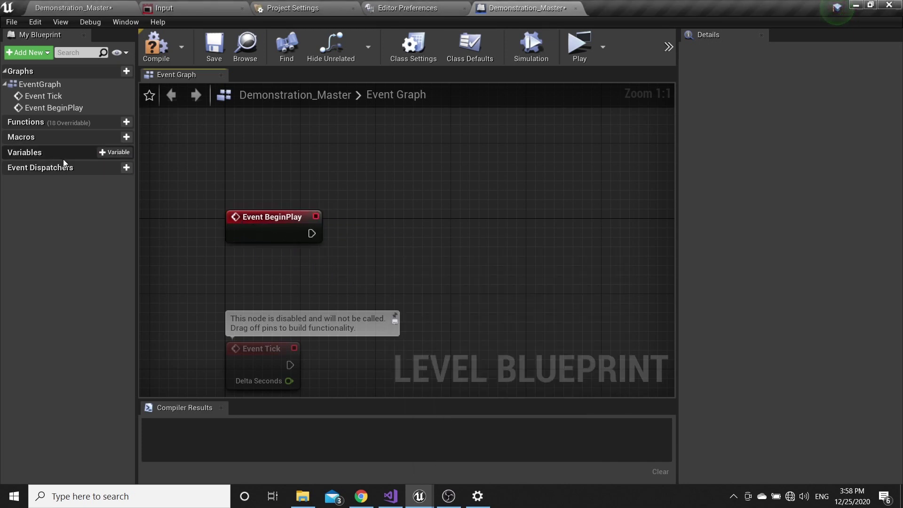
left_click(103, 156)
key("BackSpace")
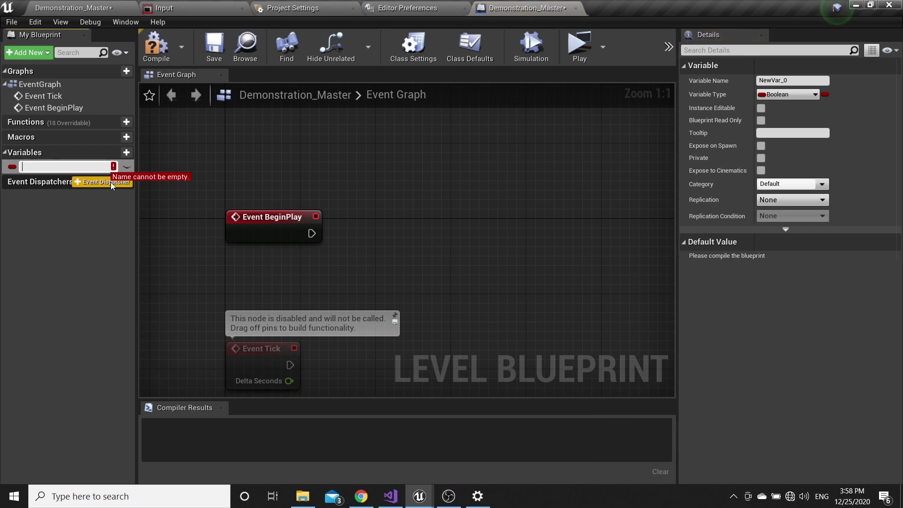
type("MediaPl")
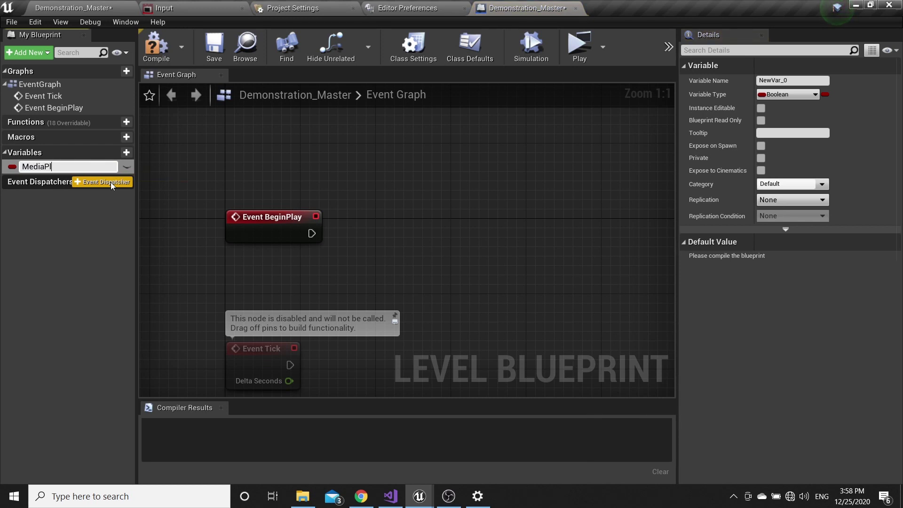
type("ayer")
key("Return")
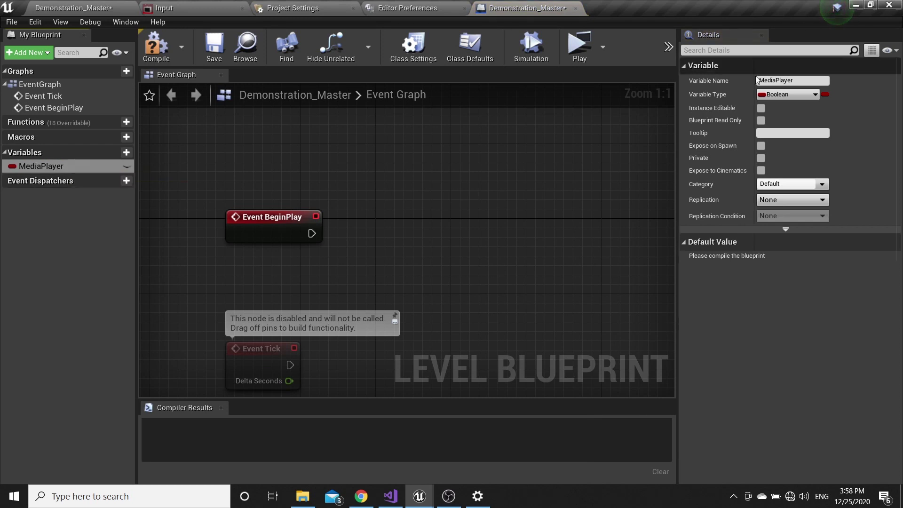
- Set the variable type to a Media Player reference and save the blueprint
left_click(786, 94)
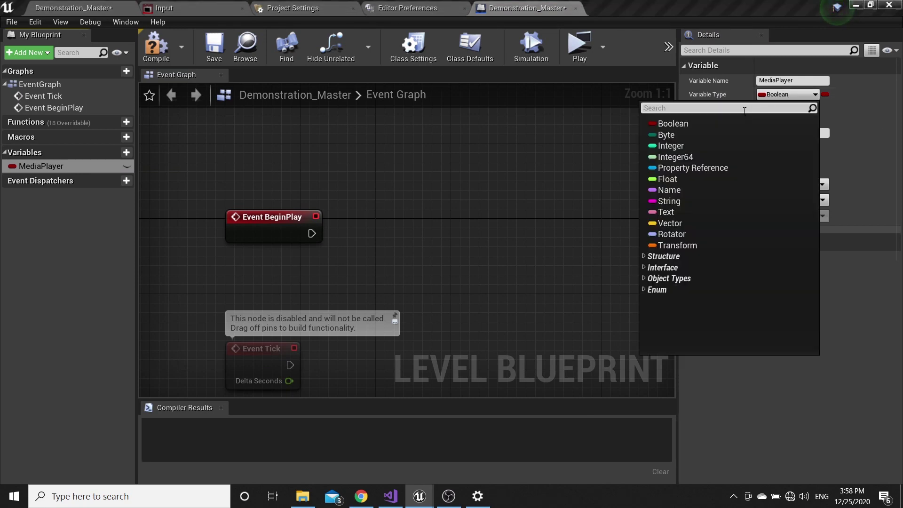
type("Medial")
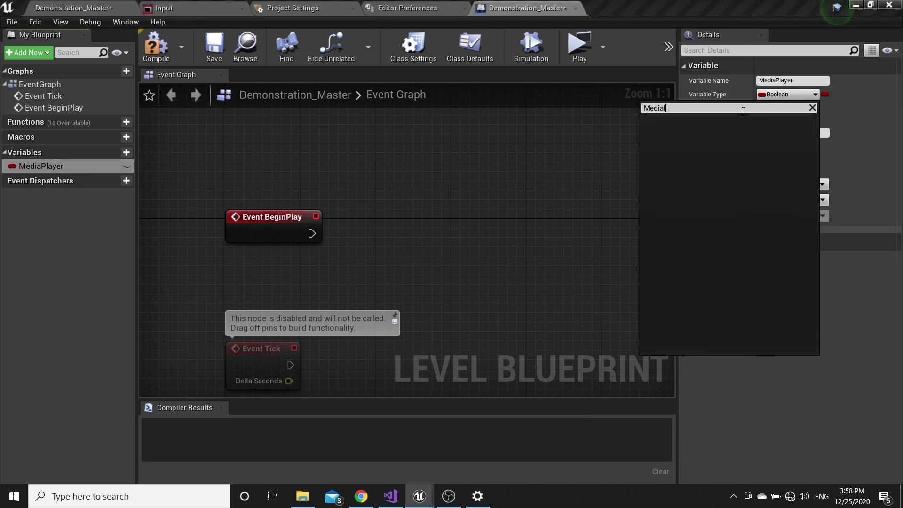
key("BackSpace")
type("P")
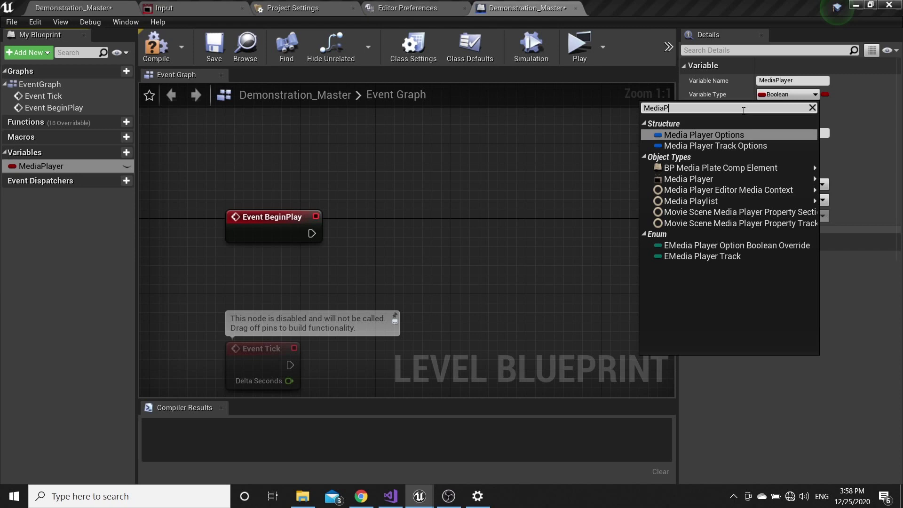
type("la")
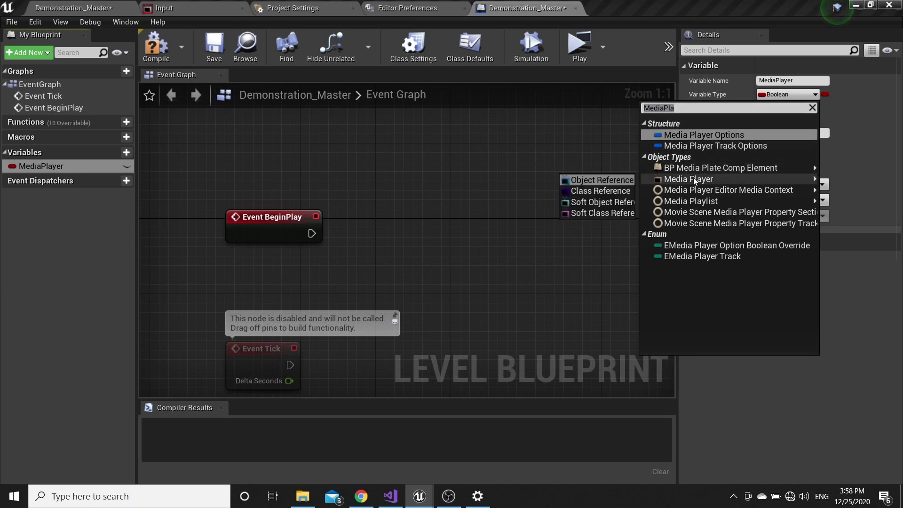
left_click(694, 179)
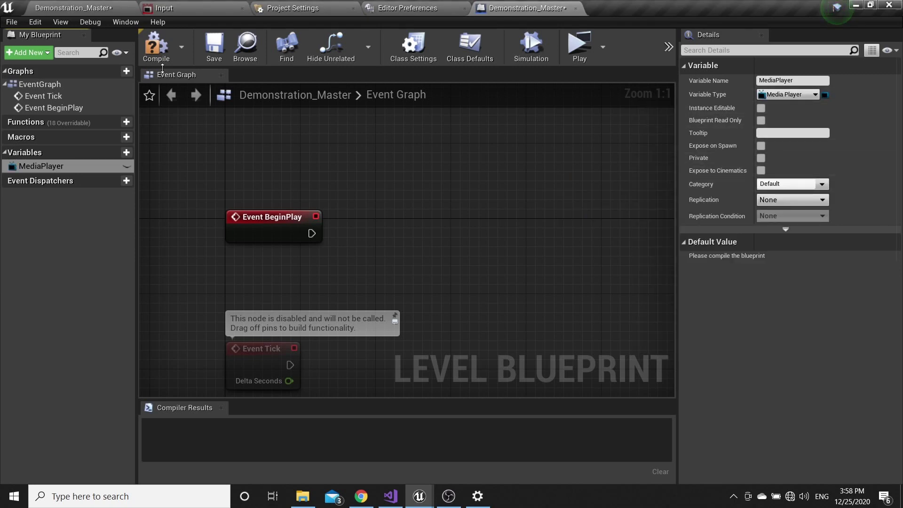
left_click(215, 49)
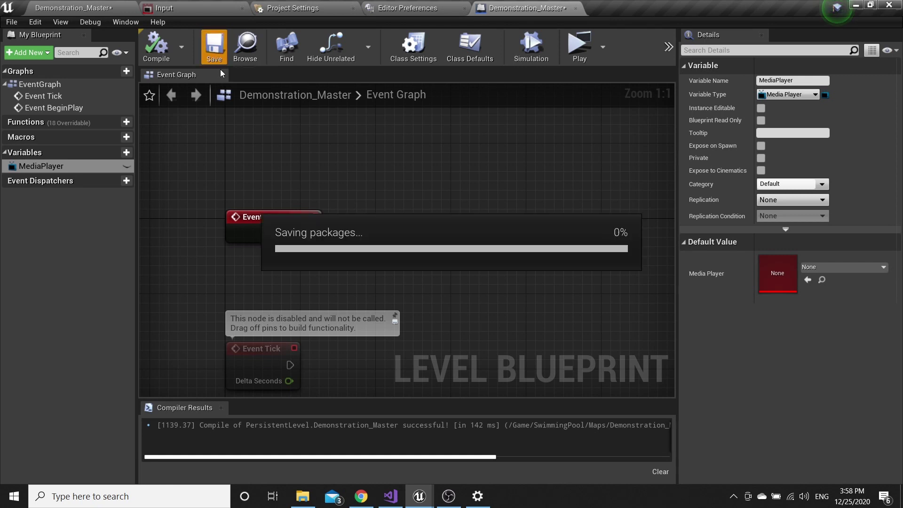
- Set the MediaPlayer variable's default value to the Input media player
left_click(810, 267)
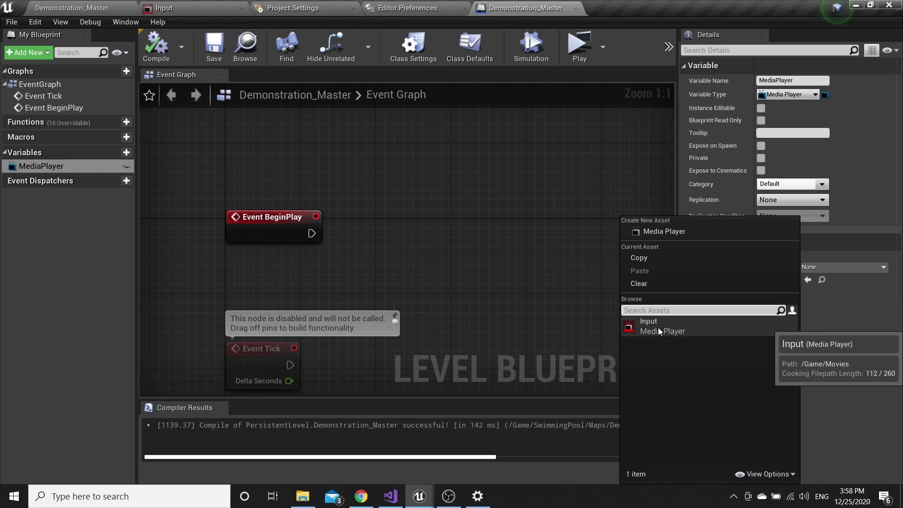
left_click(656, 327)
left_click(822, 280)
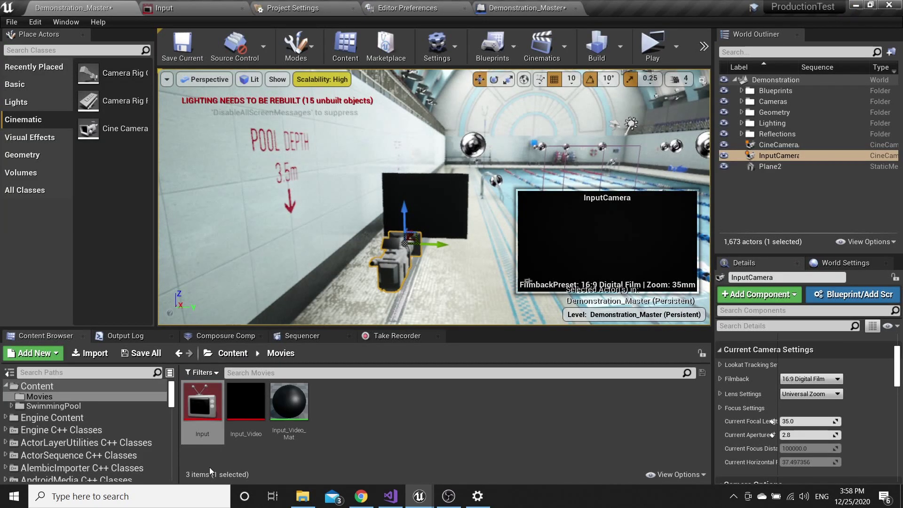
left_click(527, 8)
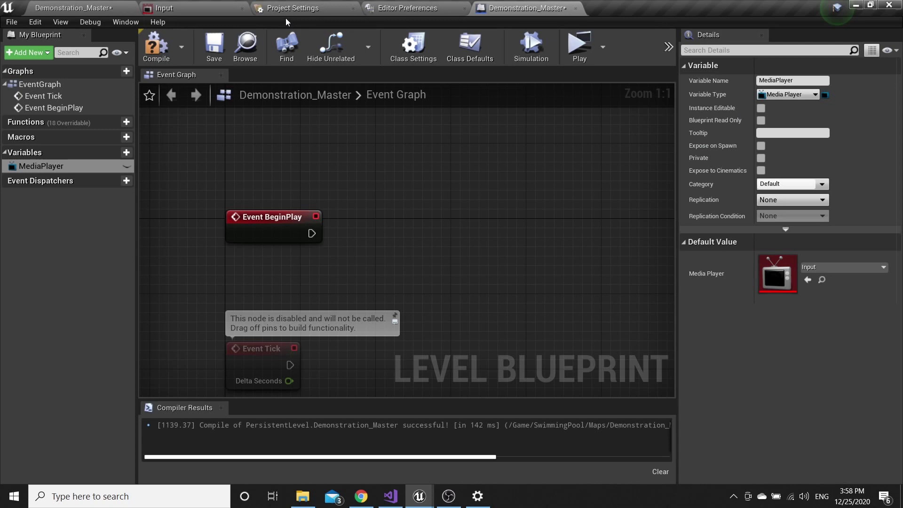
- Add a MediaPlayer getter with an Open Url node triggered by Event BeginPlay
left_click(153, 52)
left_click_drag(53, 167, 432, 247)
left_click(359, 280)
type("op")
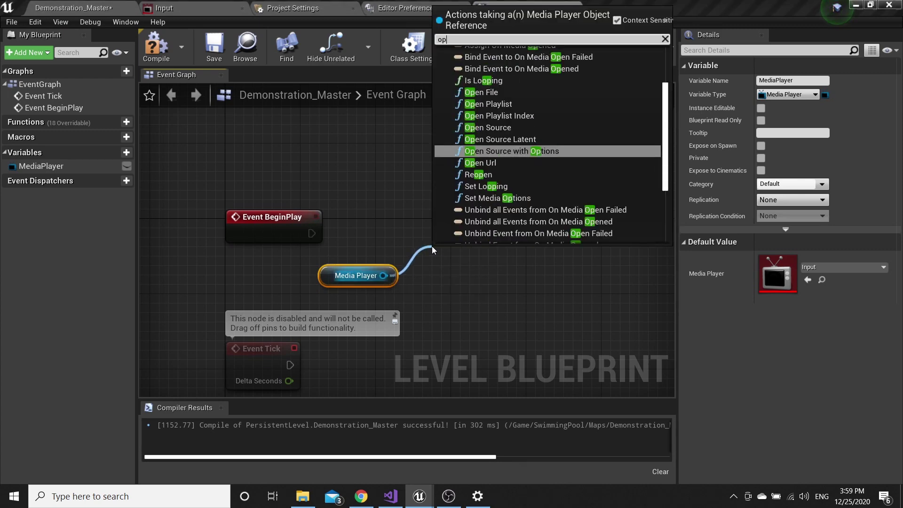
type("en url")
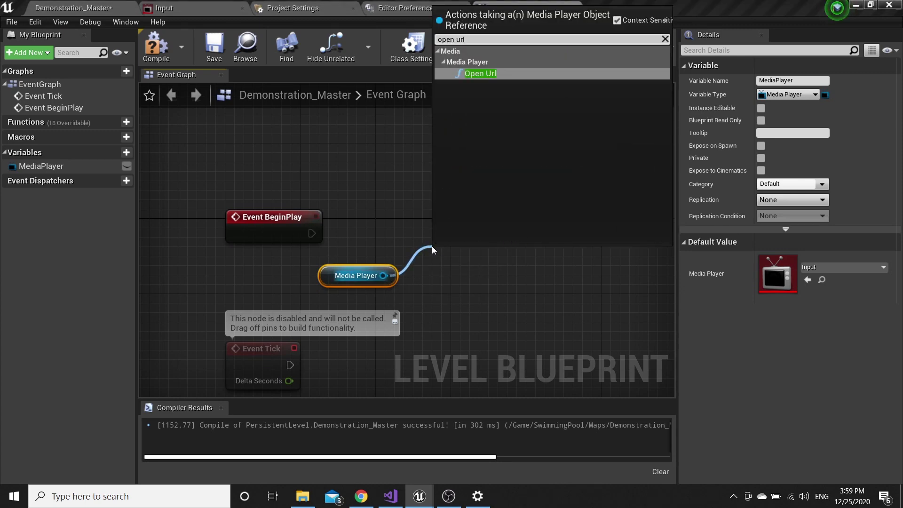
key("Return")
left_click_drag(465, 264, 312, 234)
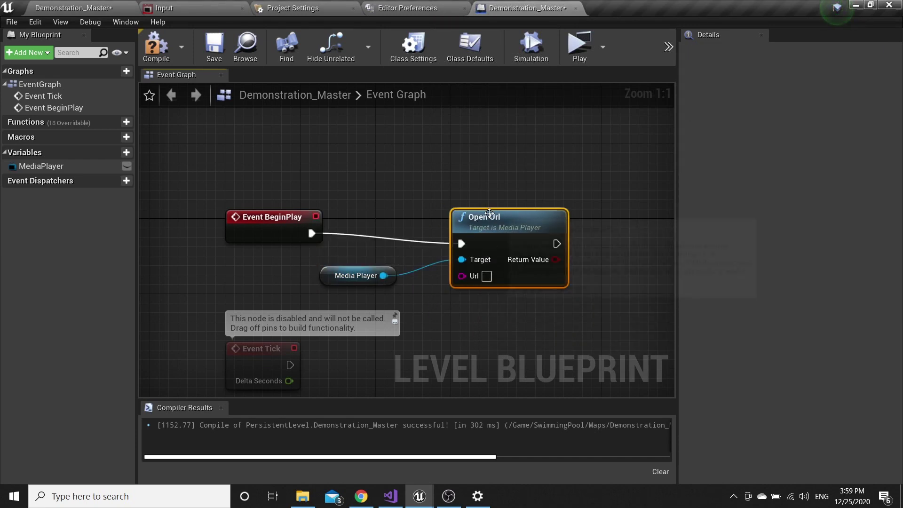
left_click_drag(487, 217, 486, 207)
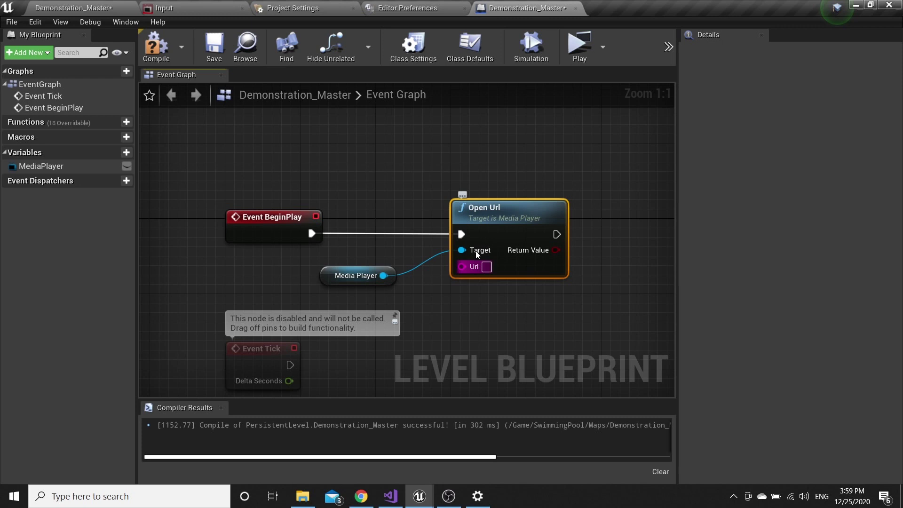
- Paste the Input player's vidcap stream URL into Open Url's Url, then compile and save
left_click(191, 10)
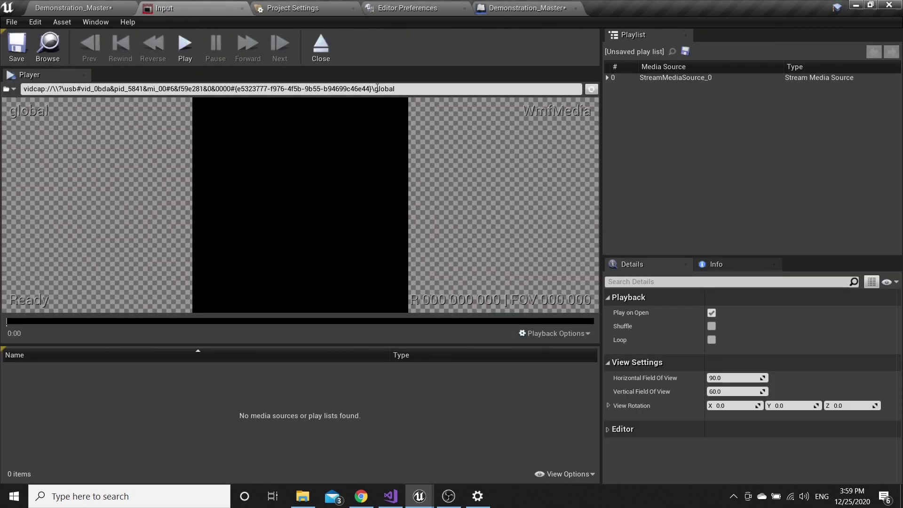
left_click_drag(398, 89, 16, 96)
key("ctrl+c")
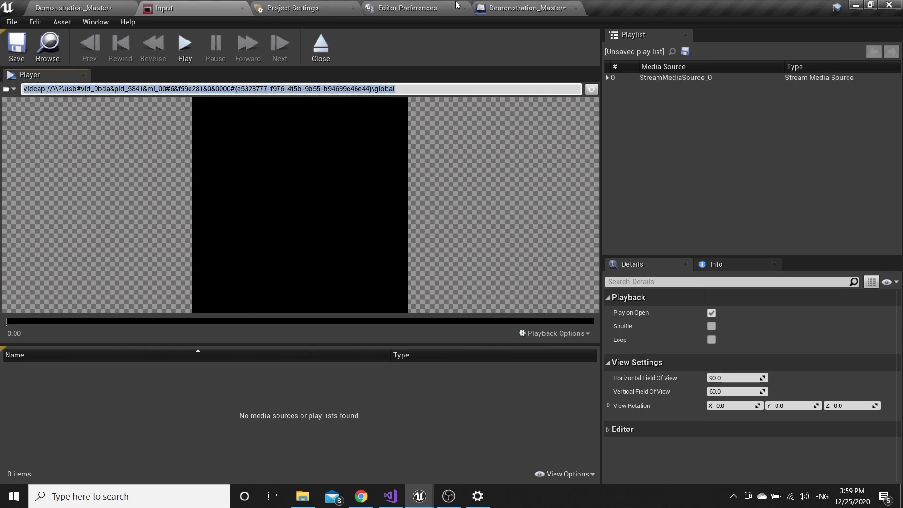
left_click(508, 7)
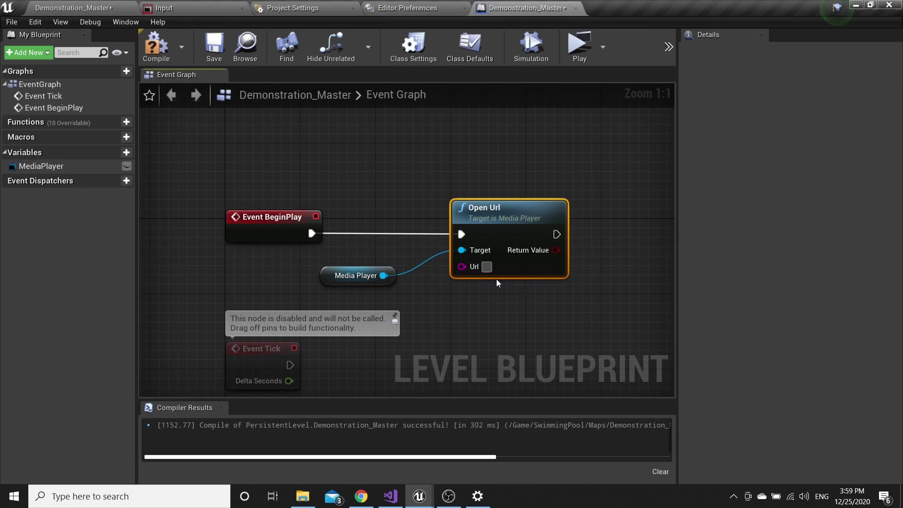
left_click(487, 267)
key("ctrl+v")
scroll(493, 304, "down", 2)
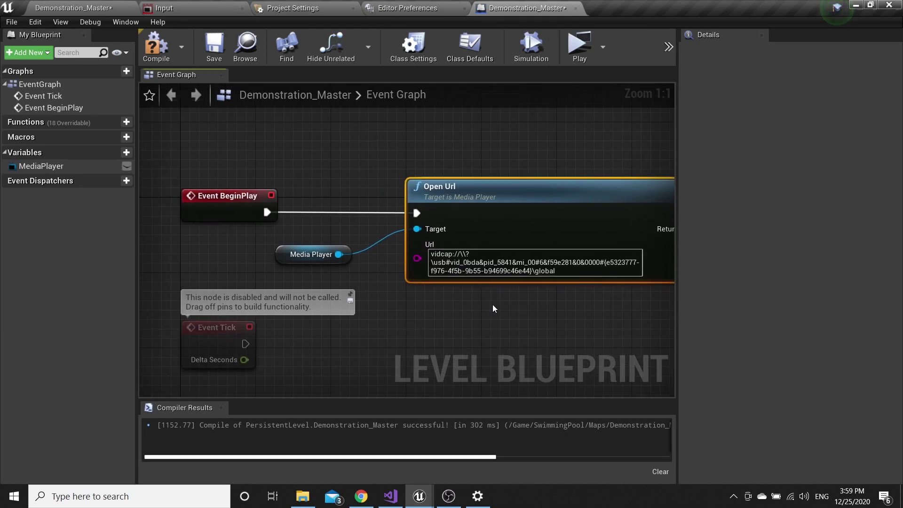
left_click(159, 53)
left_click(212, 53)
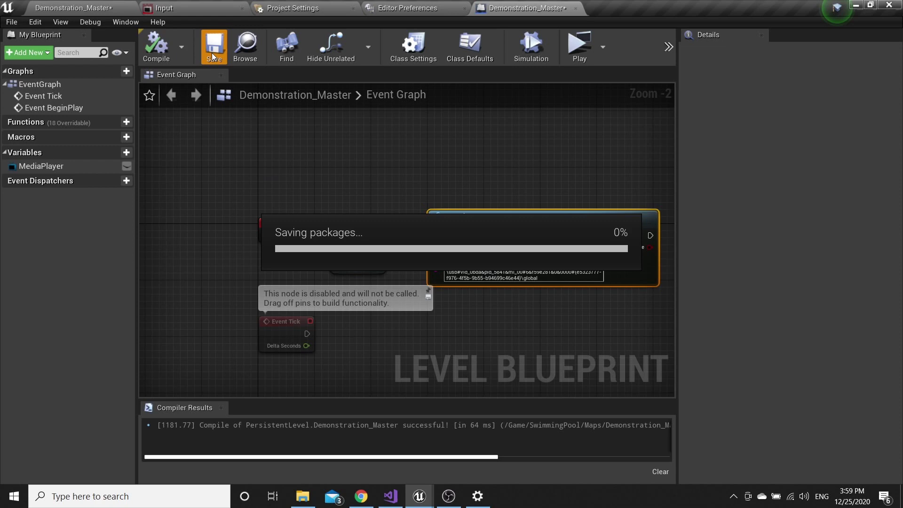
- Close the Input media player tab and re-save the Demonstration_Master level with Save Current
left_click(66, 7)
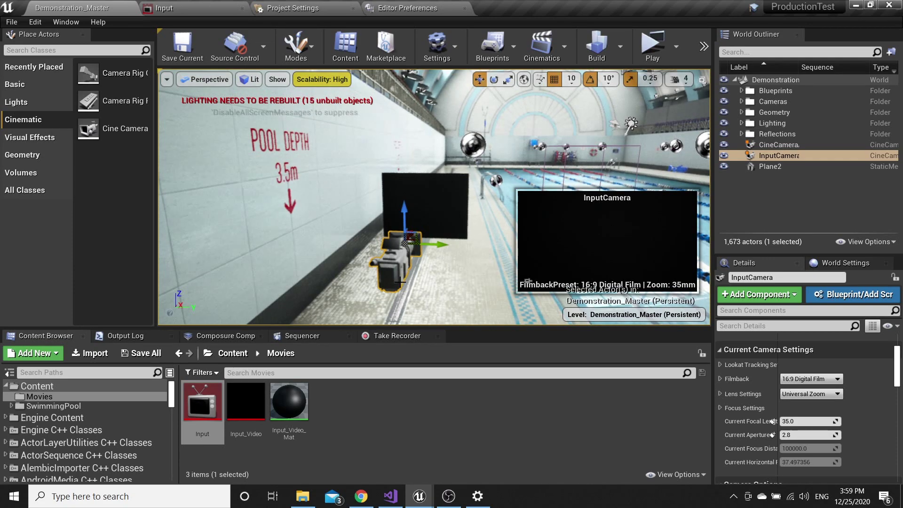
left_click(210, 10)
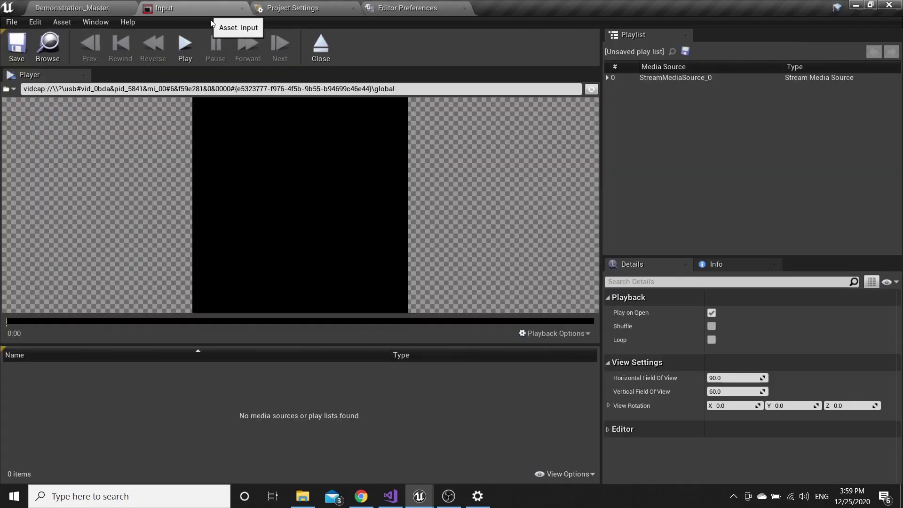
left_click(70, 8)
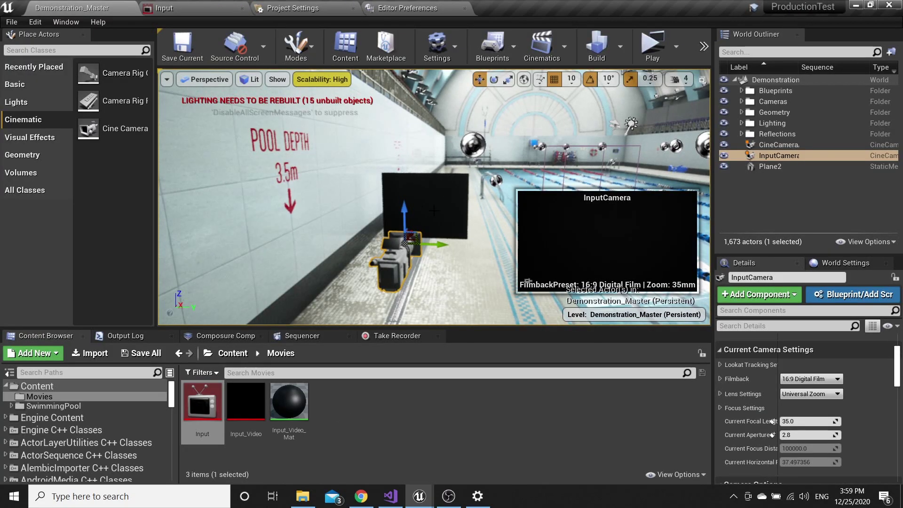
left_click(198, 8)
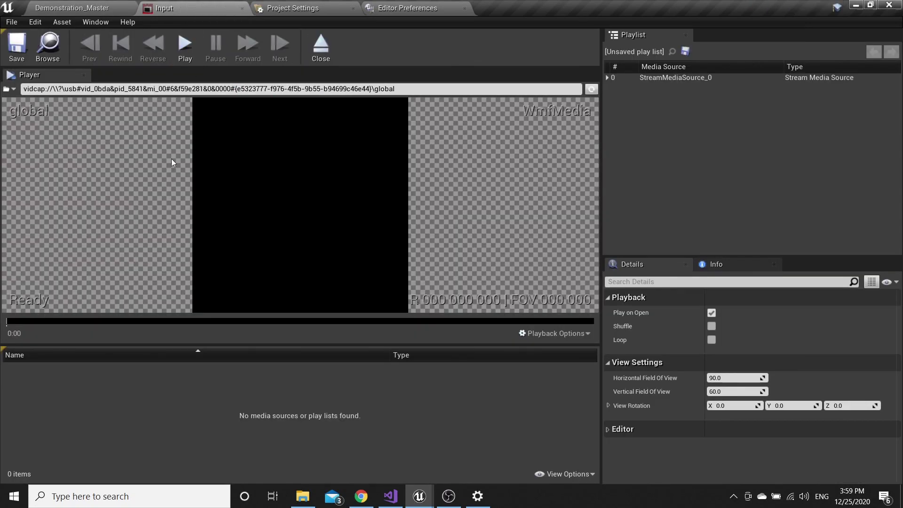
left_click(108, 8)
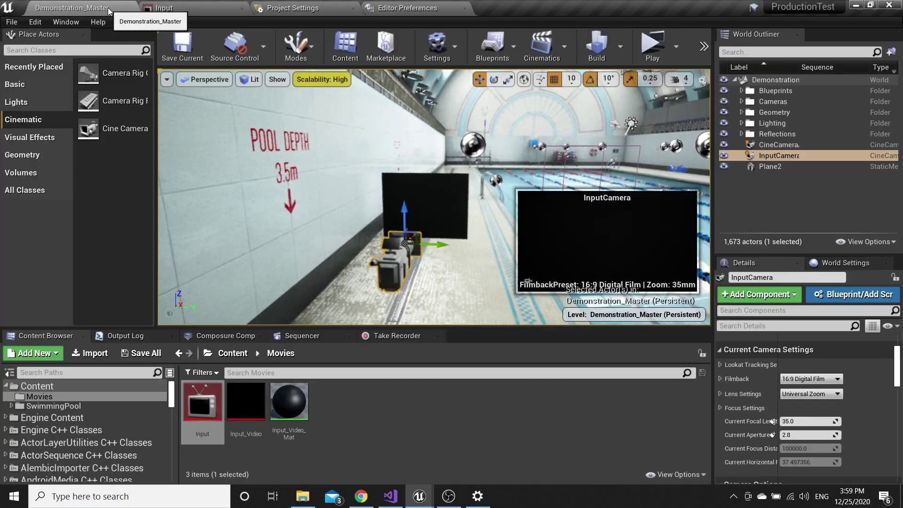
left_click(242, 8)
left_click(182, 54)
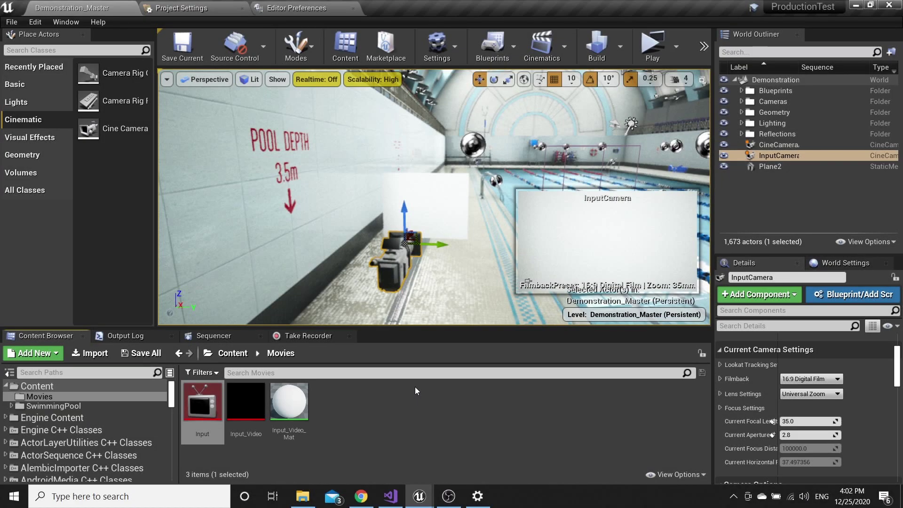
- Open the Composure Compositing panel and create a new Empty Comp Shot
left_click(66, 22)
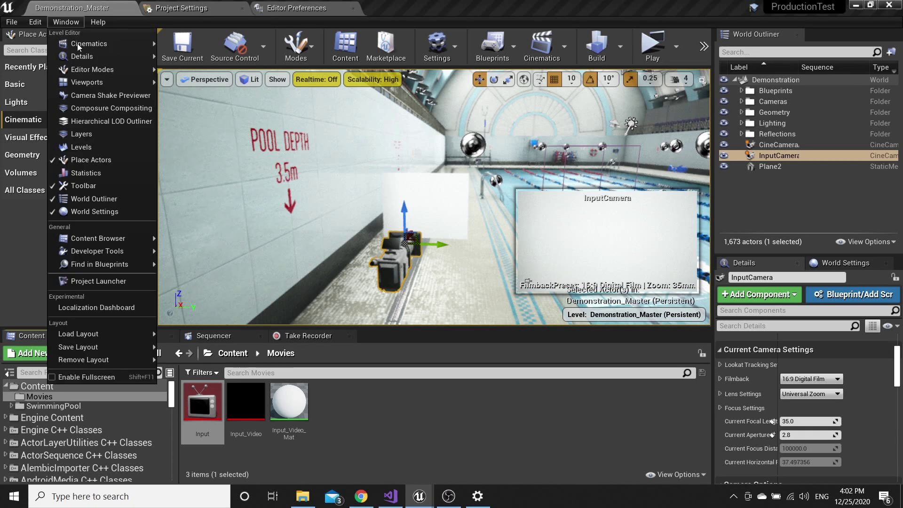
left_click(93, 108)
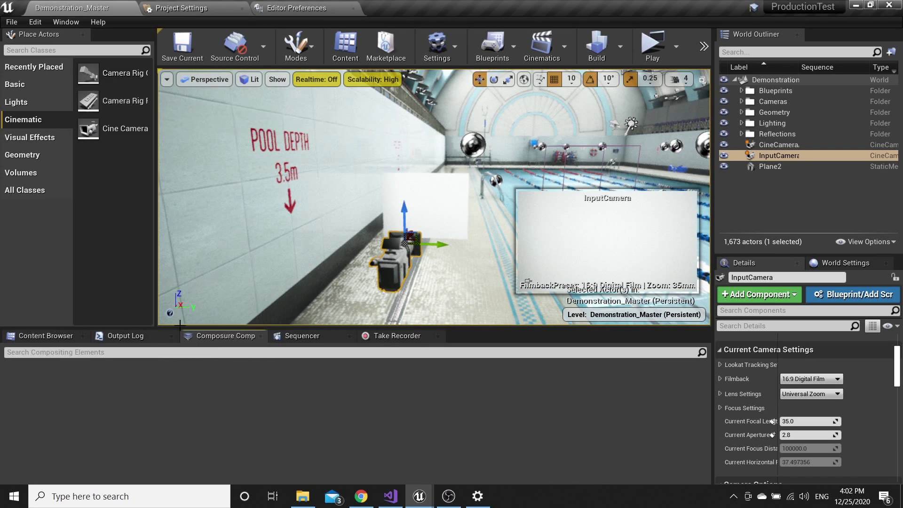
right_click(85, 391)
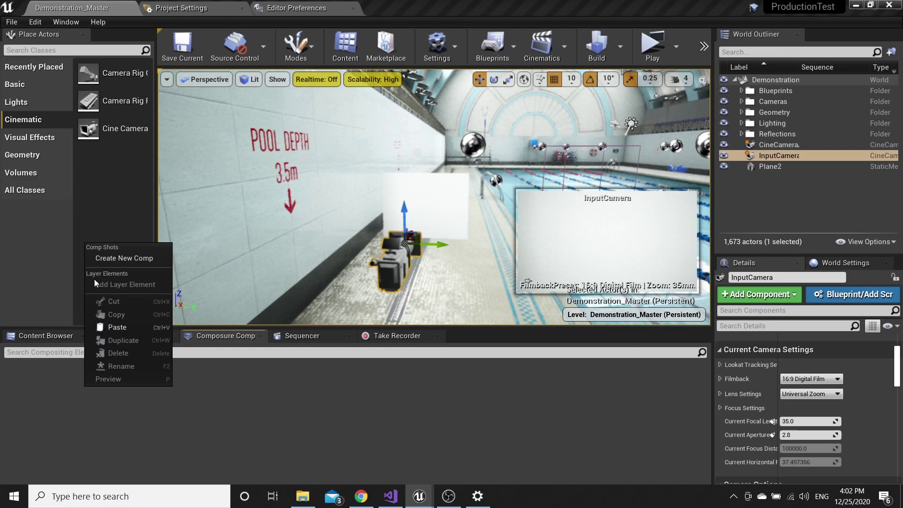
left_click(106, 258)
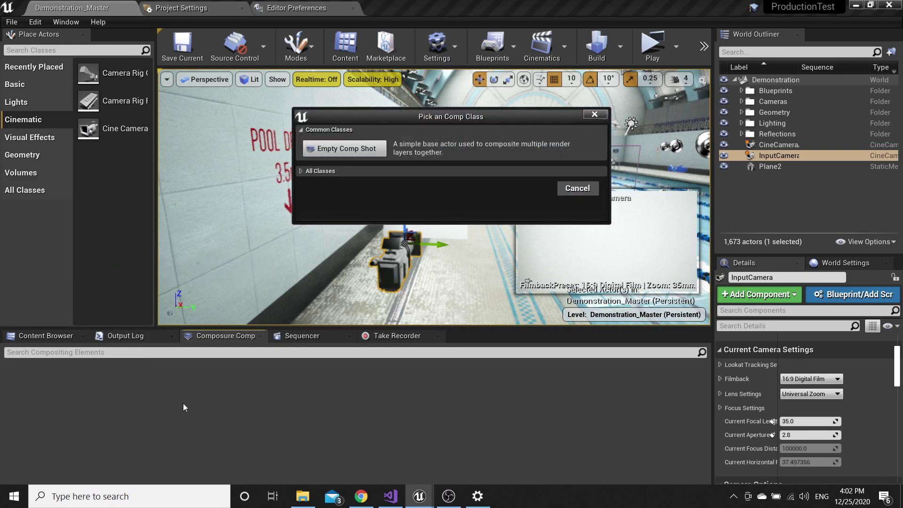
left_click(343, 148)
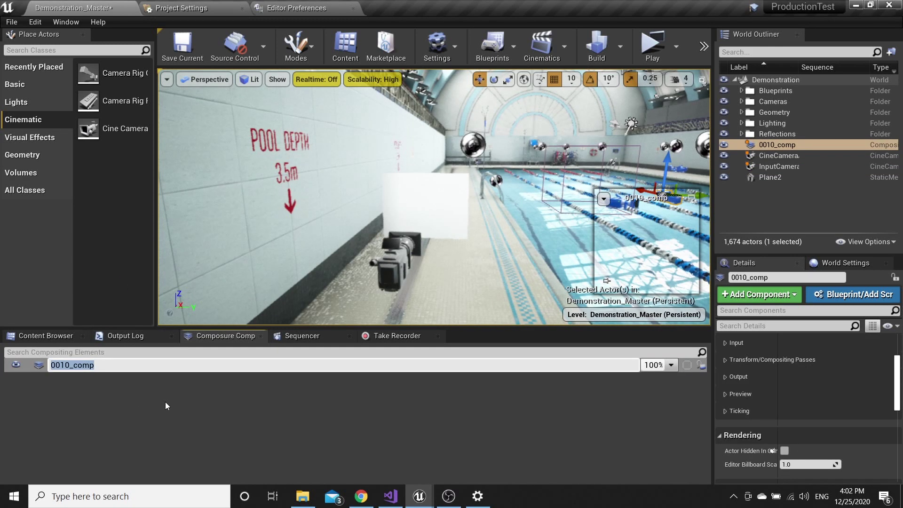
- Rename the new comp from 0010_comp to Composite
key("BackSpace")
type("C")
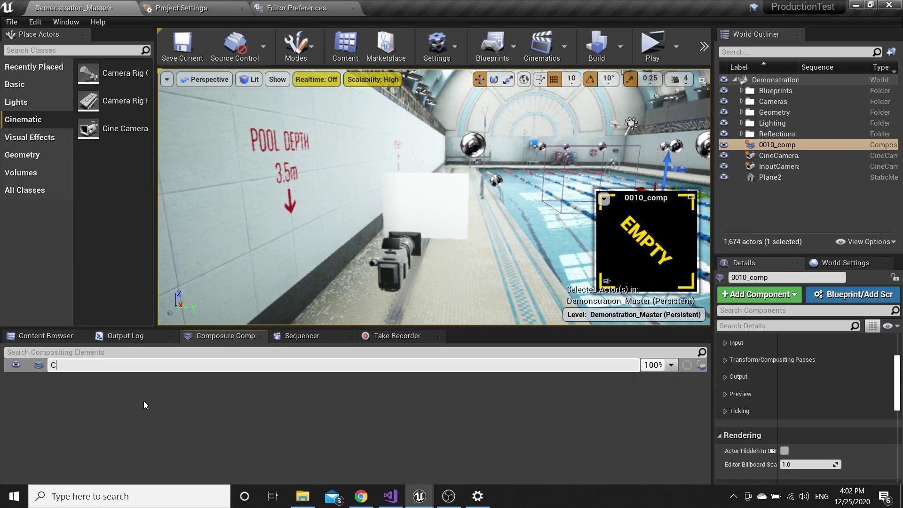
type("ompisite")
key("BackSpace")
key("BackSpace")
key("BackSpace")
key("BackSpace")
key("BackSpace")
type("osite")
key("Return")
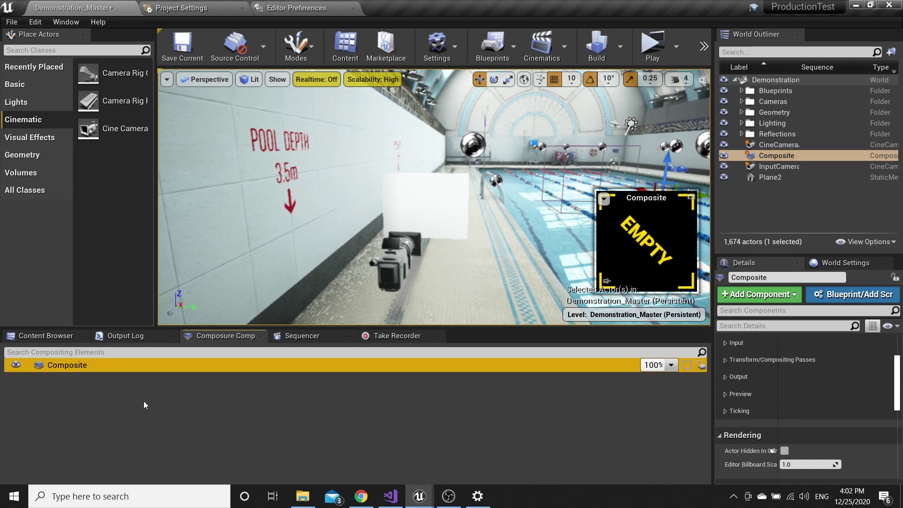
- Add a CG Layer element under Composite and select the resulting cg_element1
right_click(71, 367)
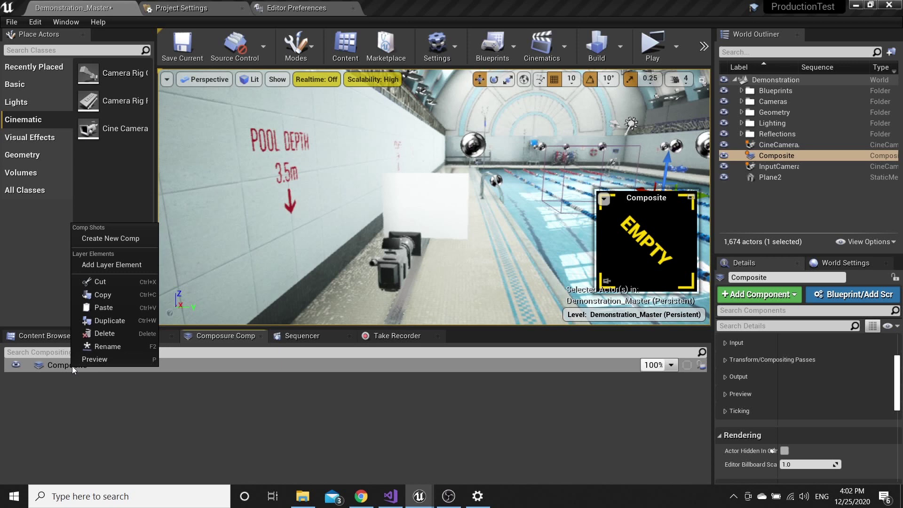
left_click(104, 265)
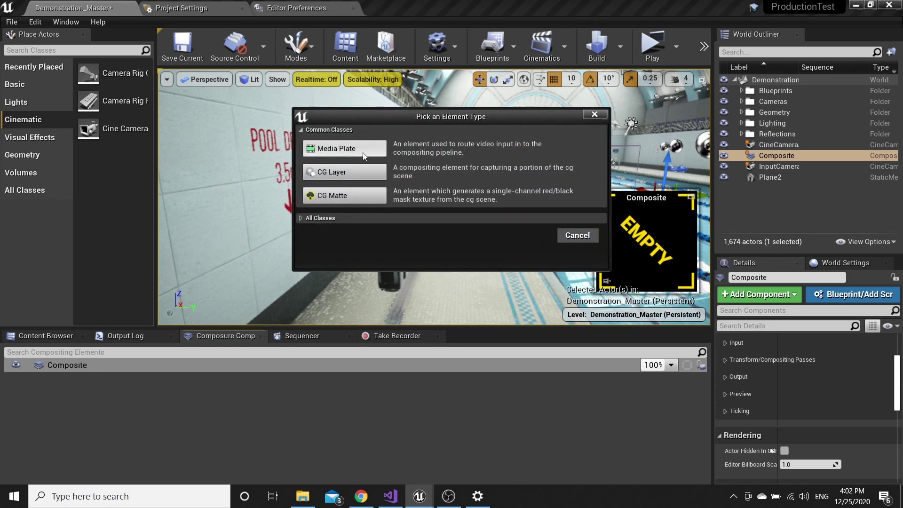
left_click(352, 172)
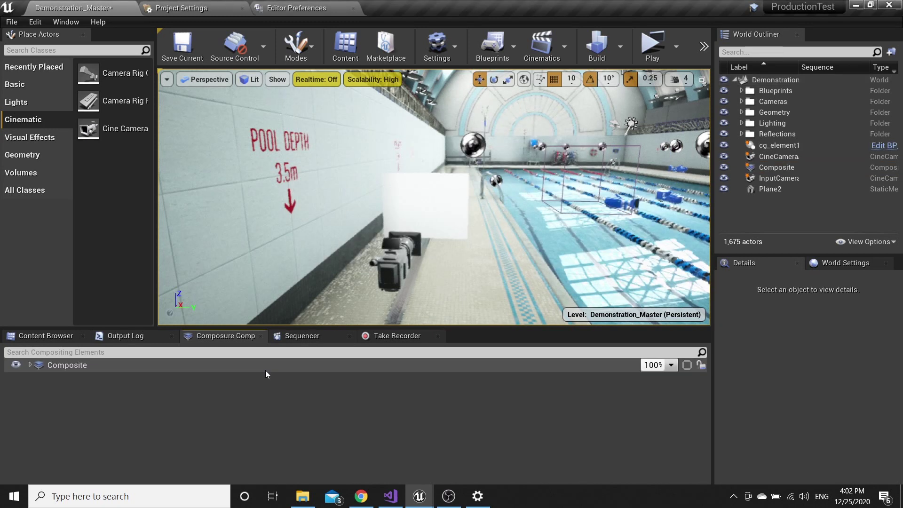
left_click(30, 365)
left_click(70, 377)
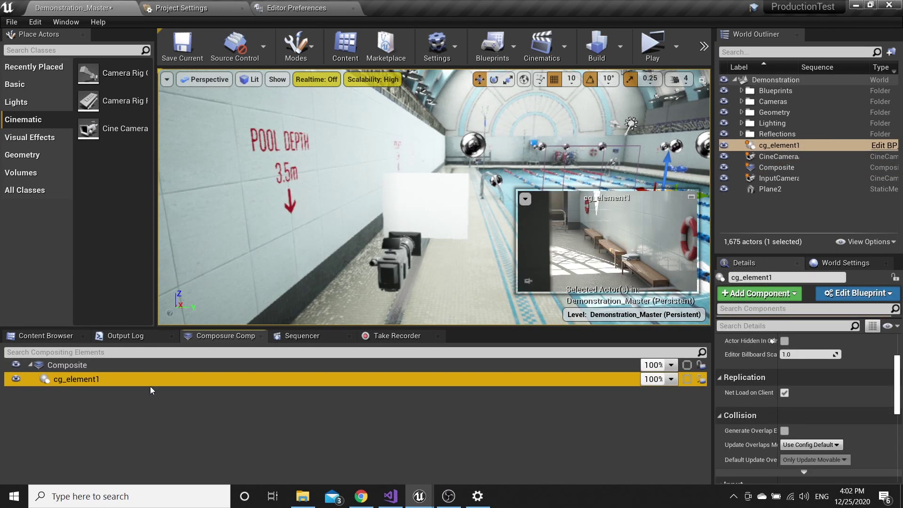
scroll(780, 402, "up", 3)
scroll(760, 407, "down", 8)
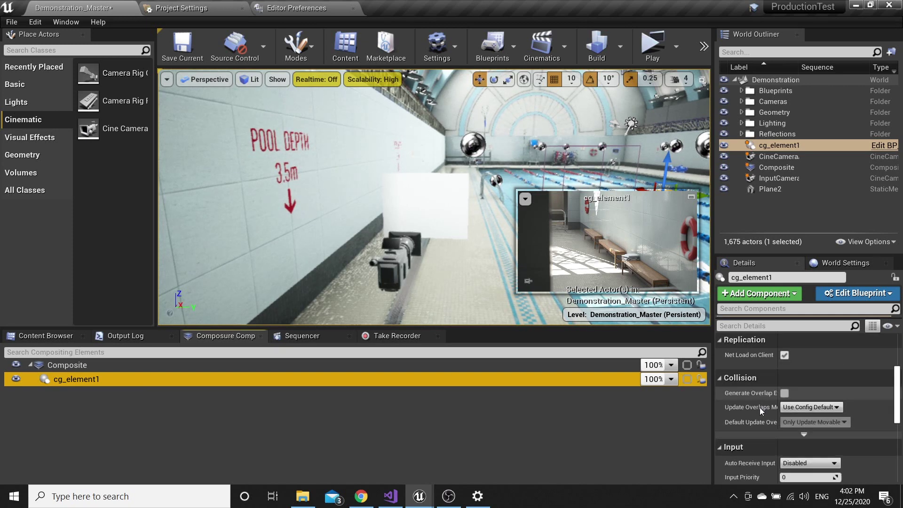
scroll(786, 399, "up", 5)
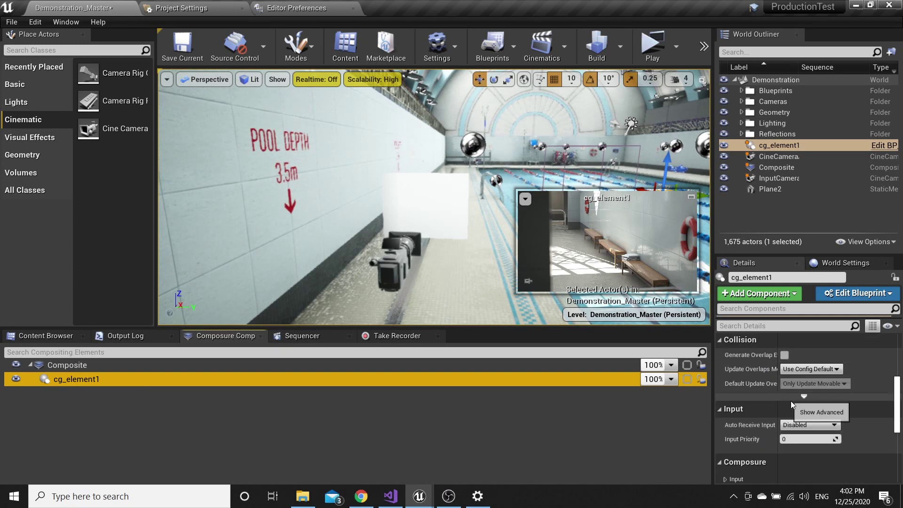
scroll(785, 407, "up", 4)
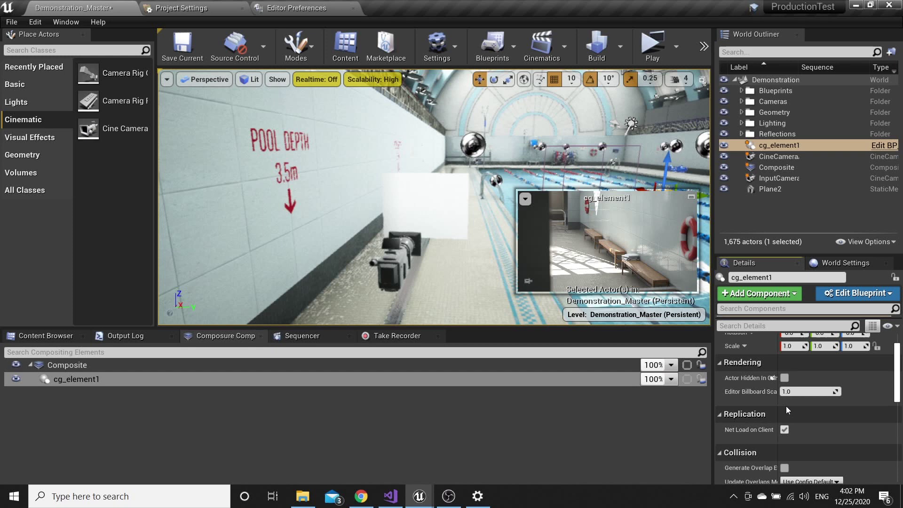
scroll(781, 414, "down", 6)
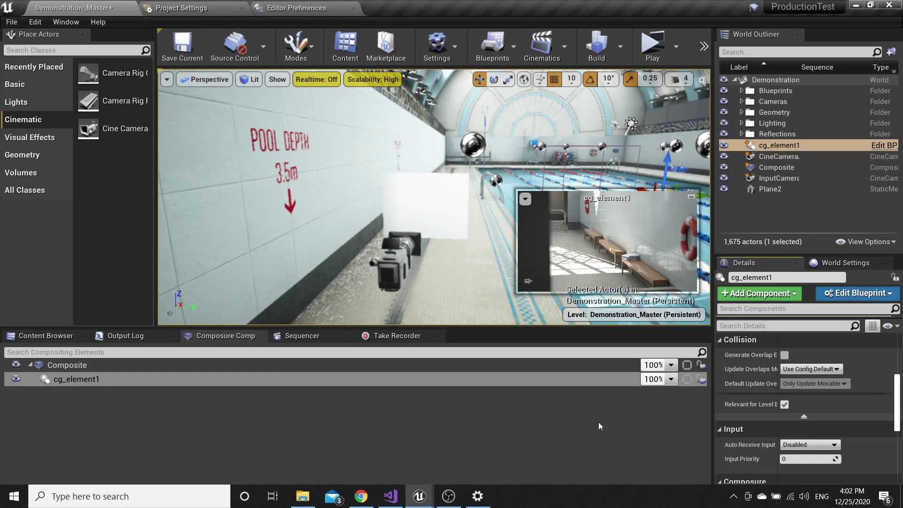
- Set Composite's Target Camera Actor under Composure > Input to InputCamera
left_click(118, 369)
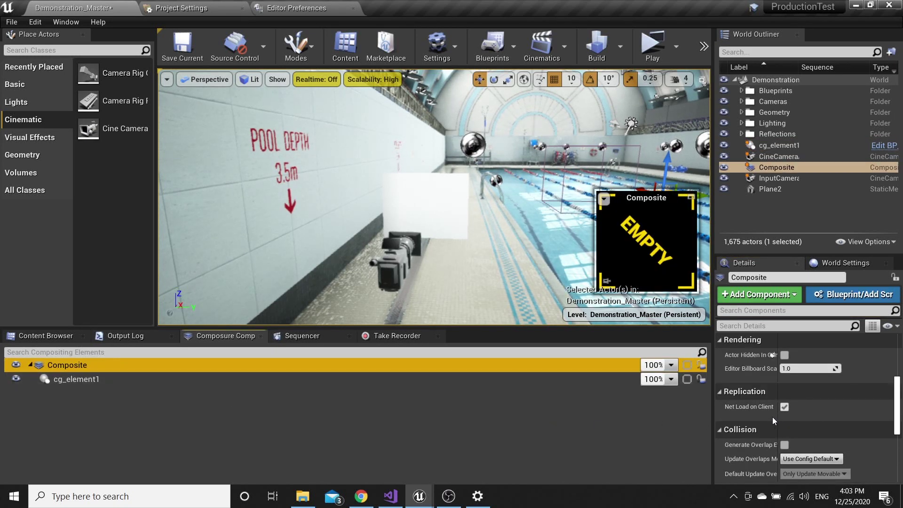
scroll(773, 417, "down", 5)
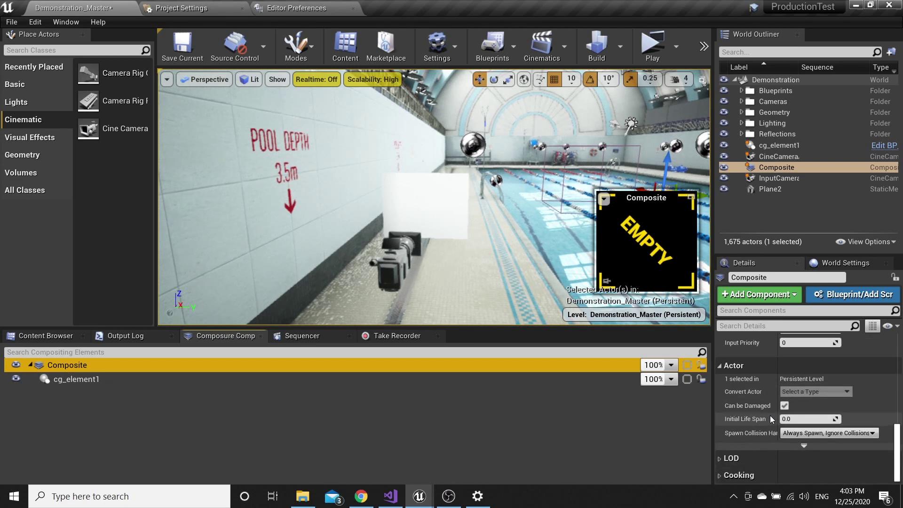
scroll(771, 415, "up", 8)
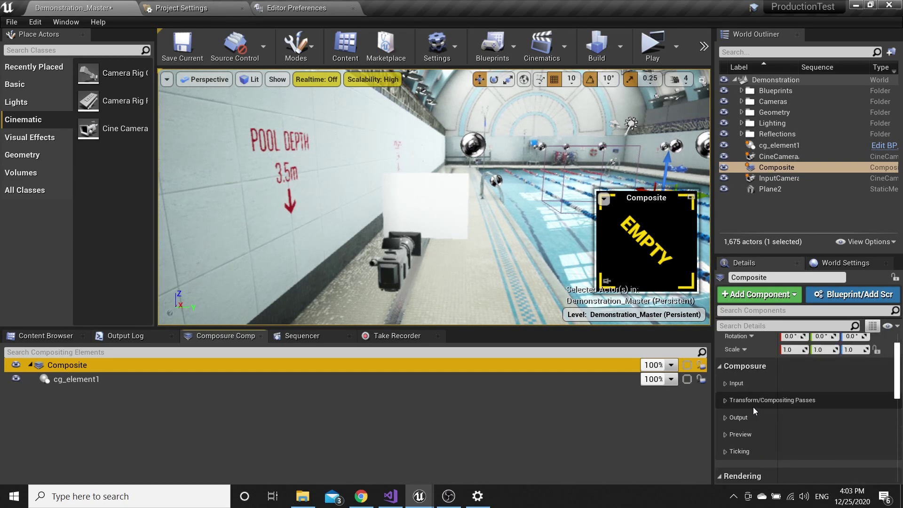
left_click(725, 383)
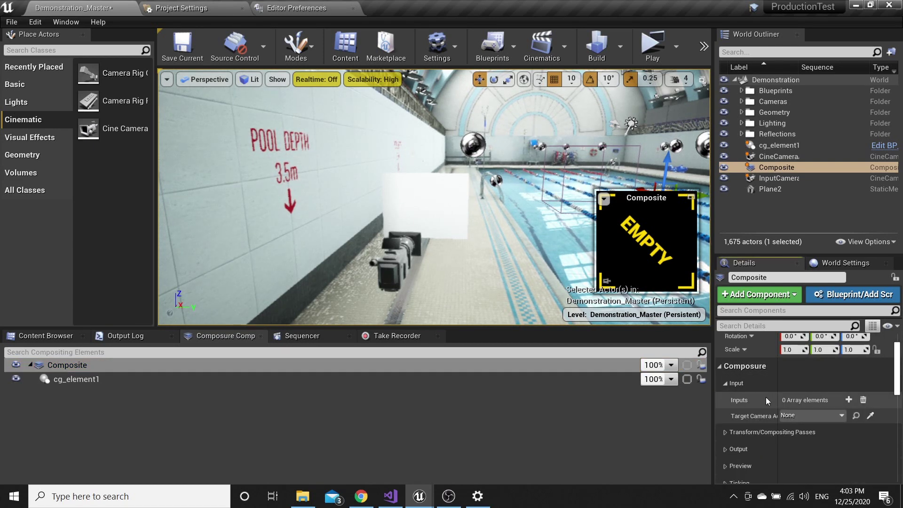
left_click(793, 416)
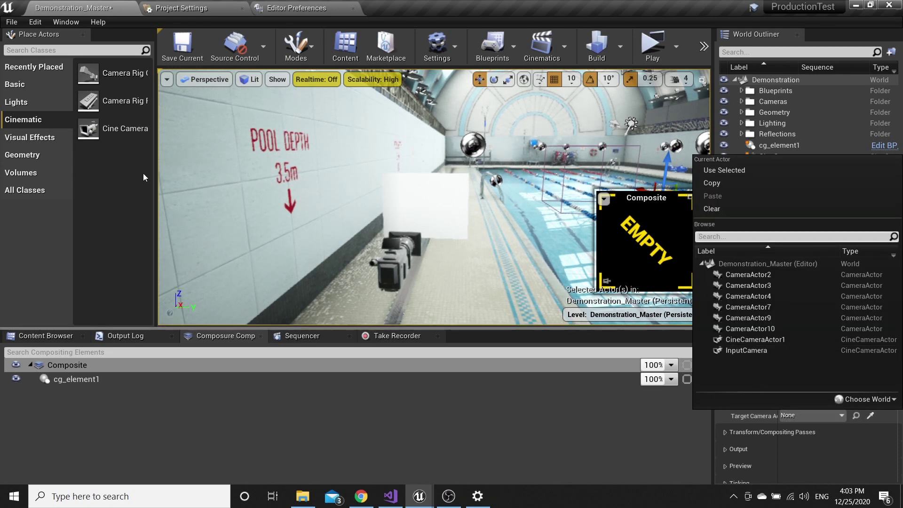
left_click(744, 352)
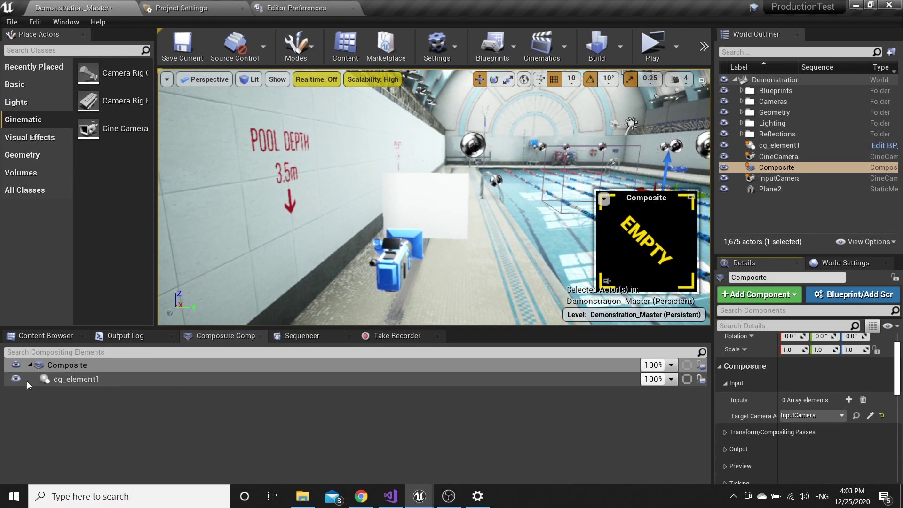
- Add a Media Plate layer element to Composite, keeping the default name media_plate1
right_click(78, 366)
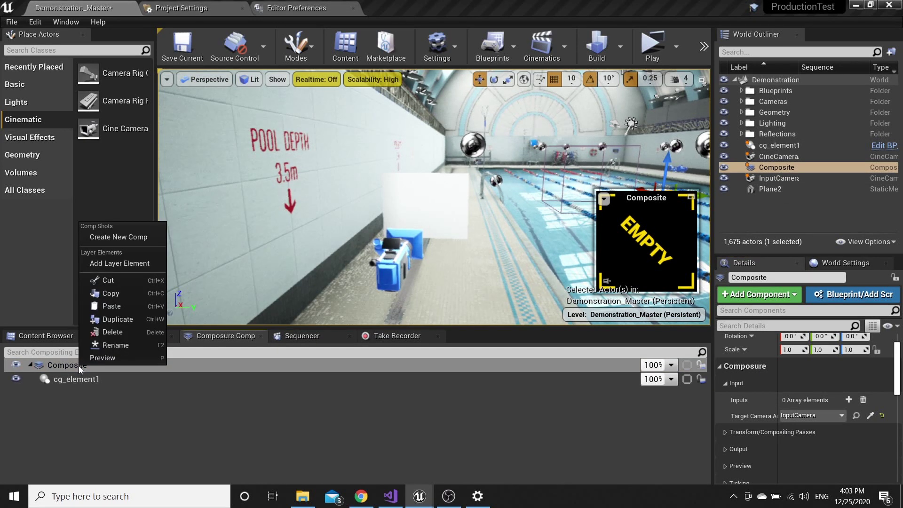
left_click(101, 262)
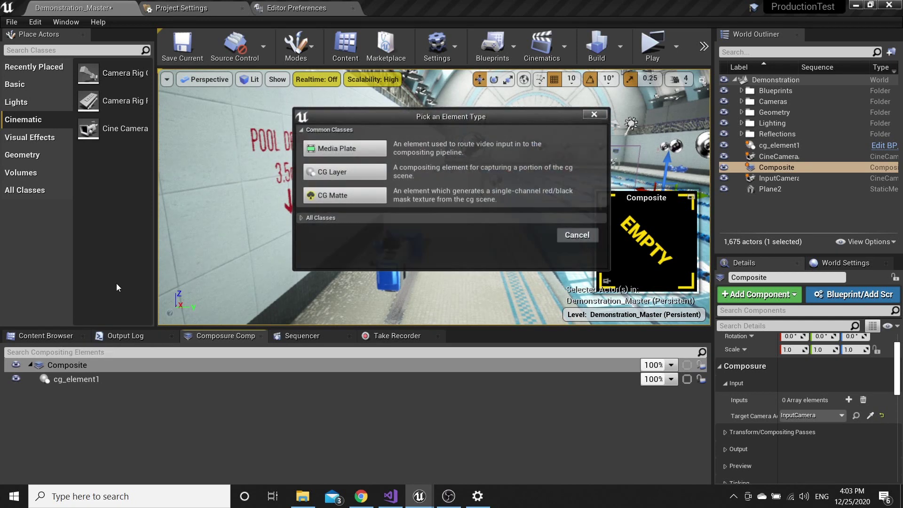
left_click(341, 152)
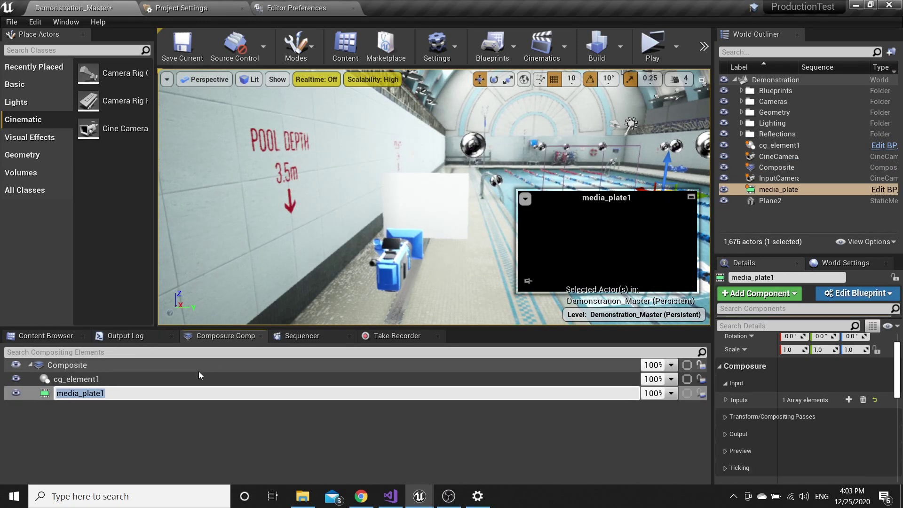
key("Return")
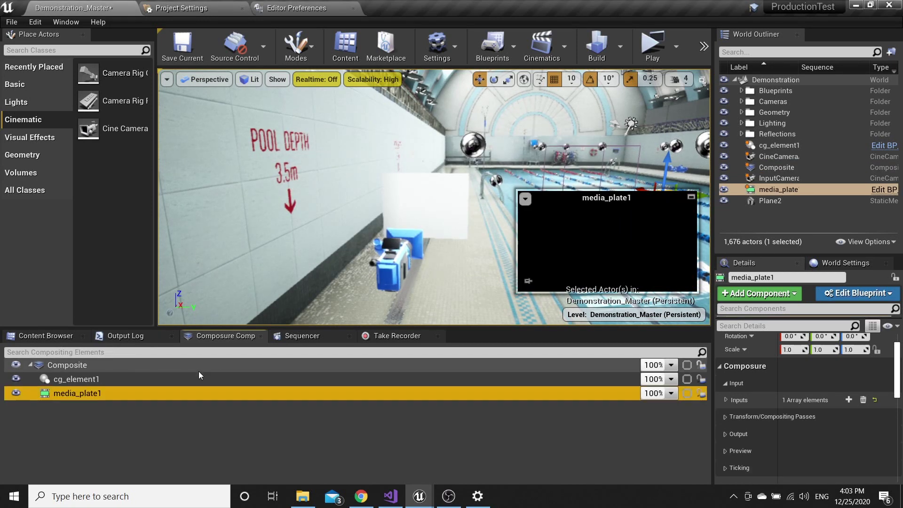
left_click(214, 393)
left_click(179, 407)
left_click(109, 363)
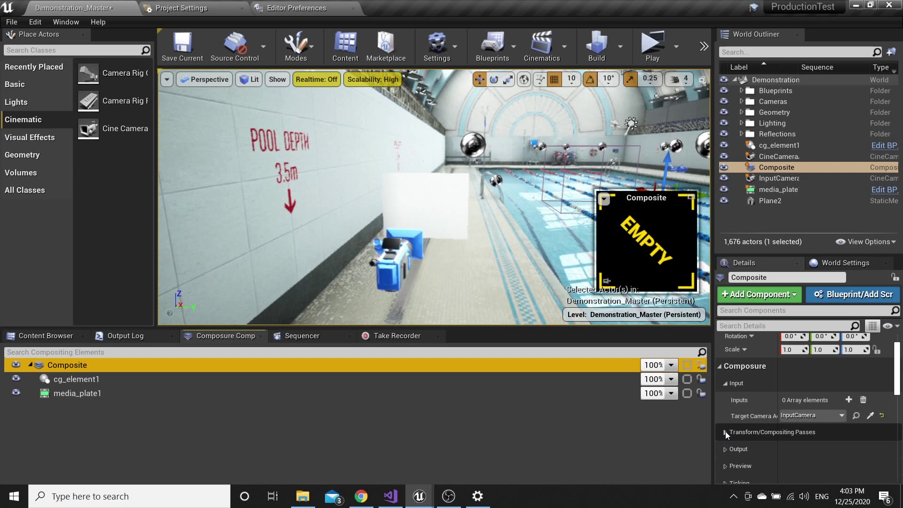
- Add TransformPass_0, a Custom Material Pass, to Composite's Transform Passes
left_click(726, 431)
scroll(732, 429, "down", 3)
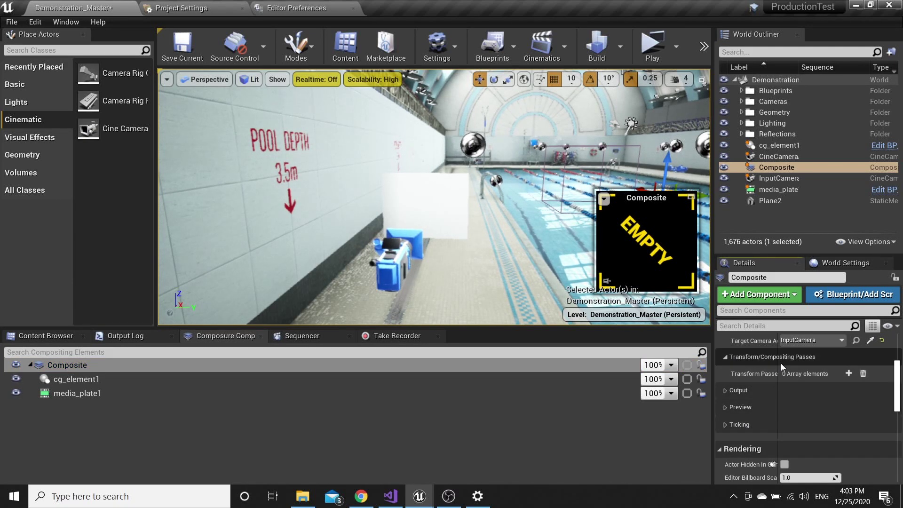
left_click_drag(778, 364, 792, 365)
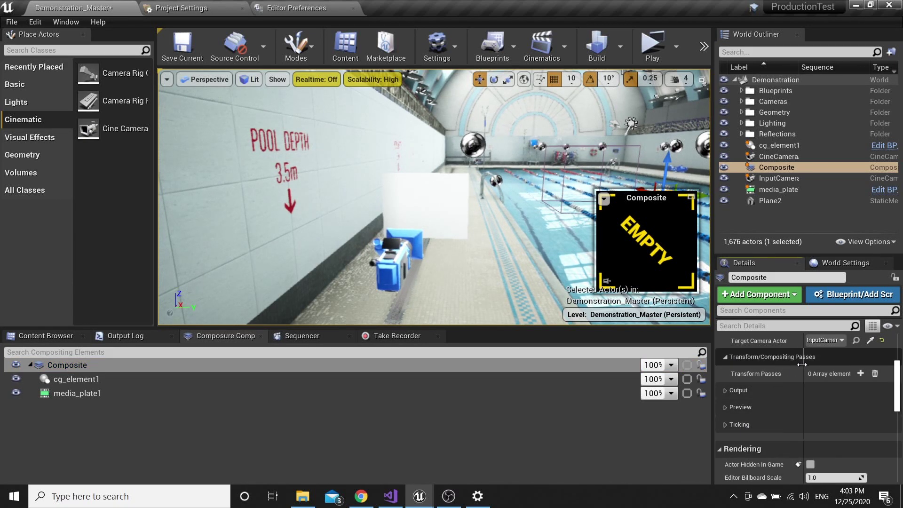
left_click(861, 373)
left_click(733, 389)
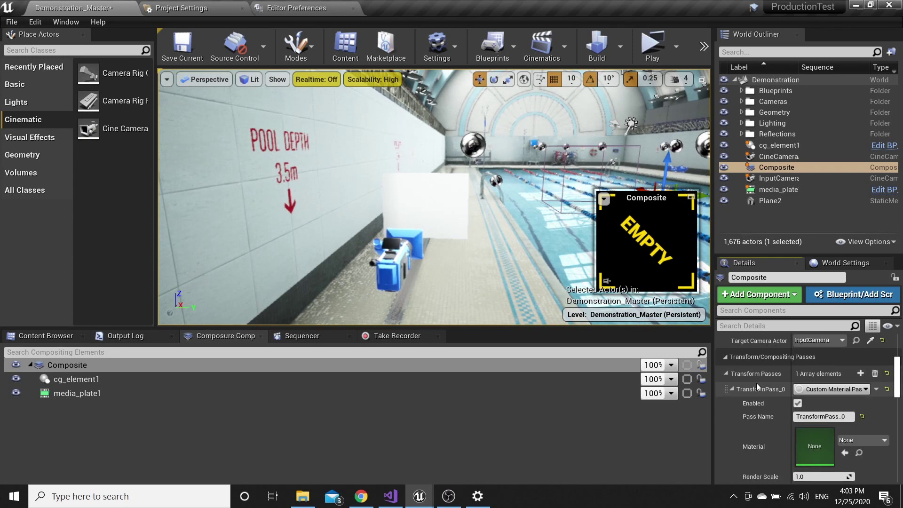
scroll(758, 382, "down", 2)
scroll(821, 388, "up", 2)
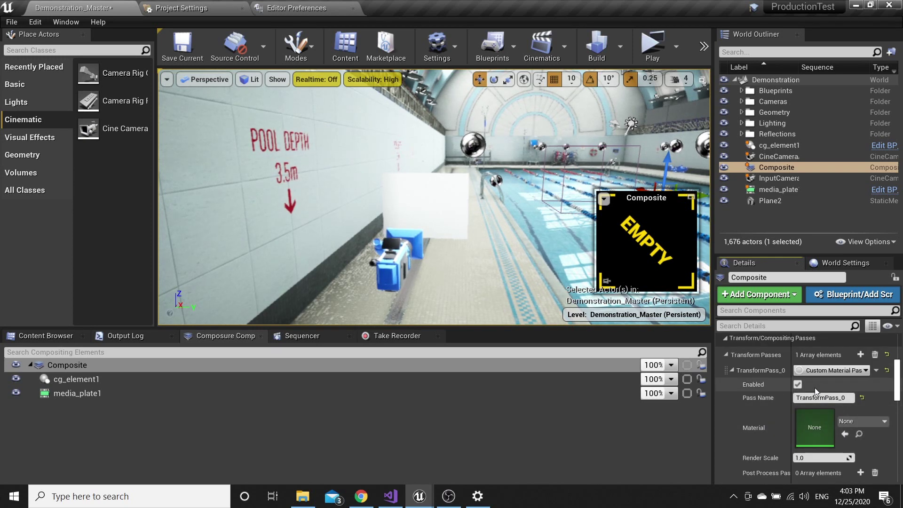
left_click(732, 371)
scroll(735, 375, "up", 3)
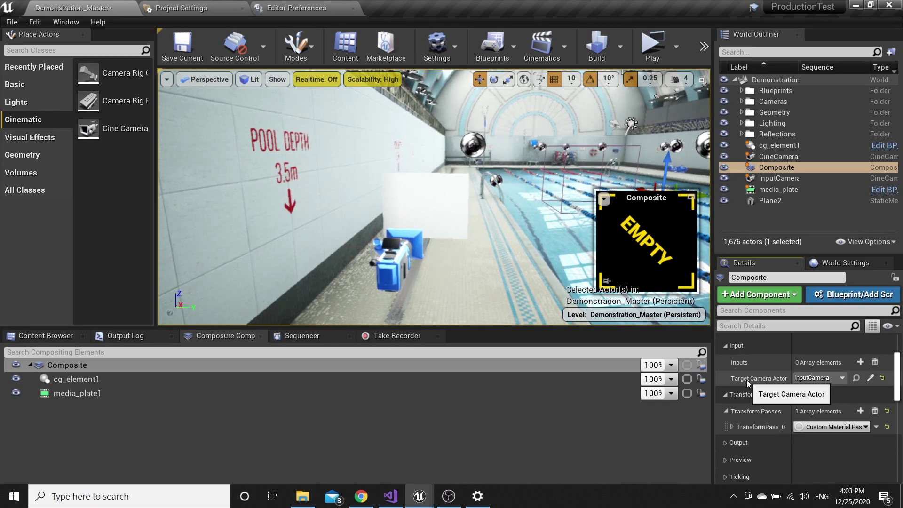
- Add InputPass_0 to Composite's Inputs and set its Media Source to Input_Video
left_click(861, 362)
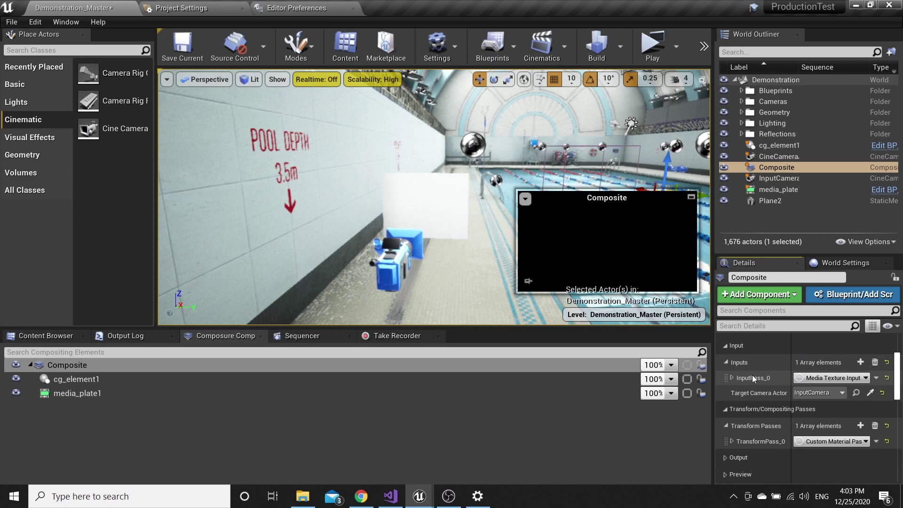
left_click(732, 377)
scroll(800, 383, "down", 2)
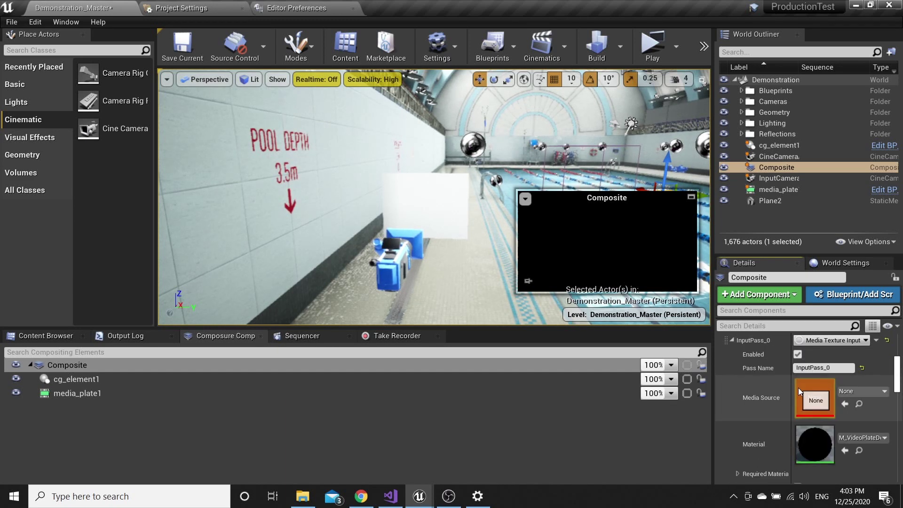
left_click(861, 391)
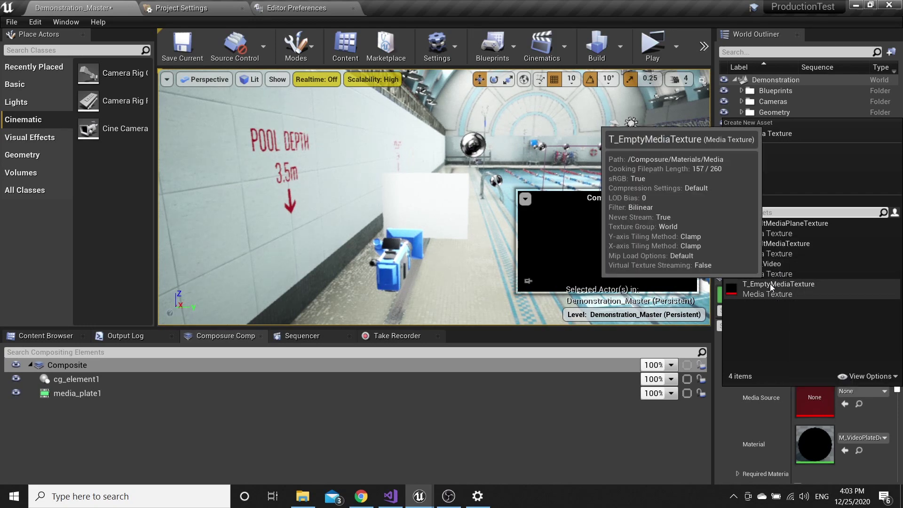
left_click(769, 271)
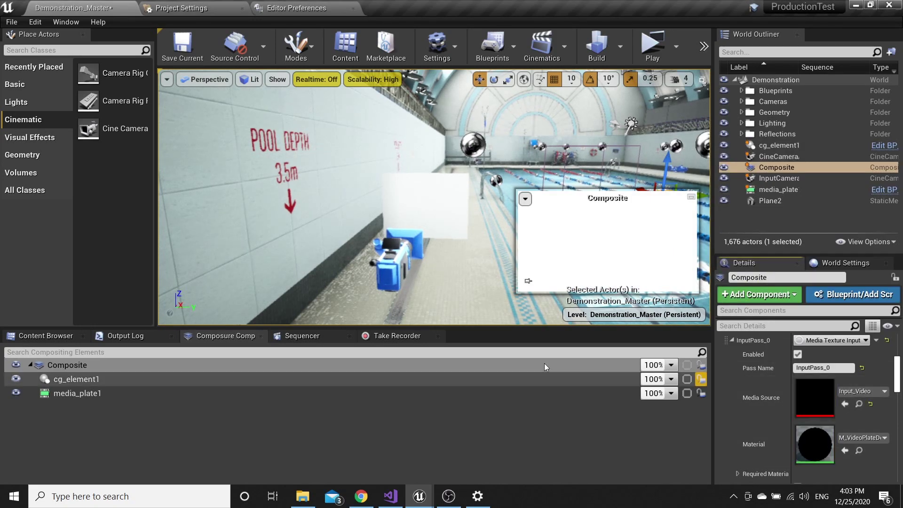
left_click(45, 335)
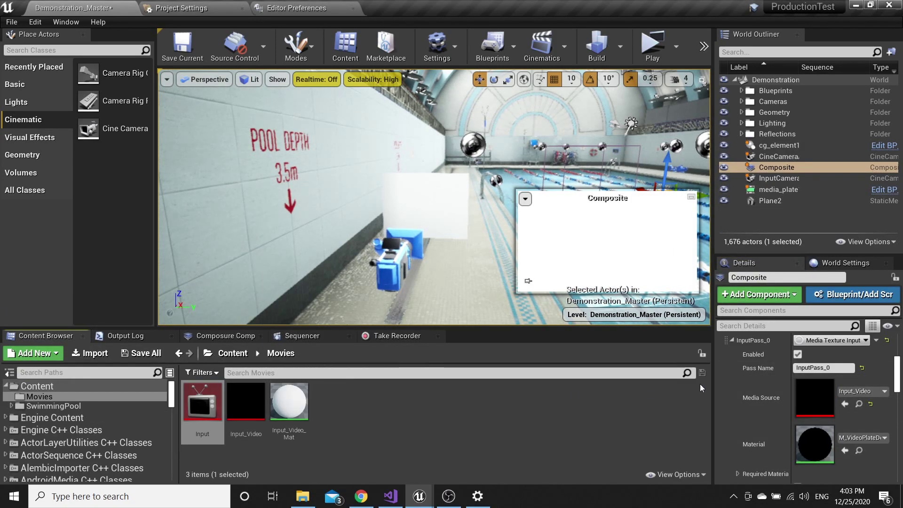
left_click(196, 337)
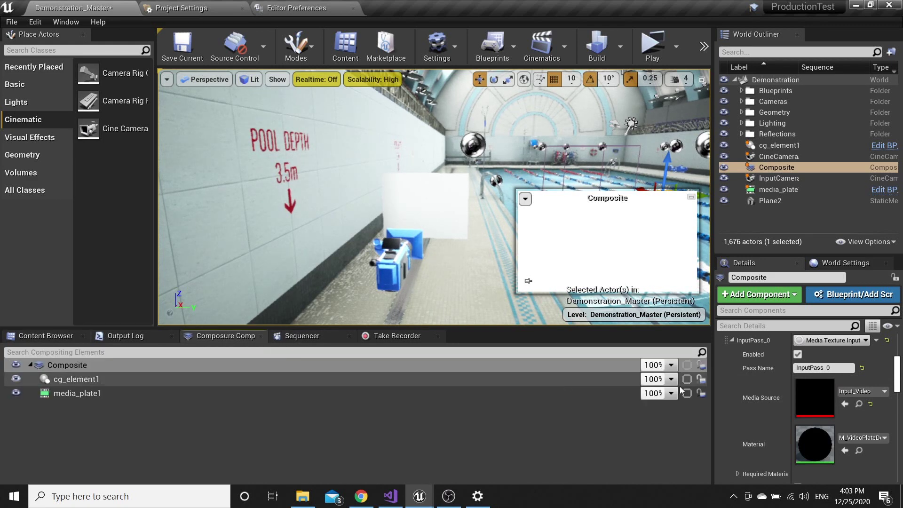
scroll(781, 377, "up", 1)
left_click(732, 359)
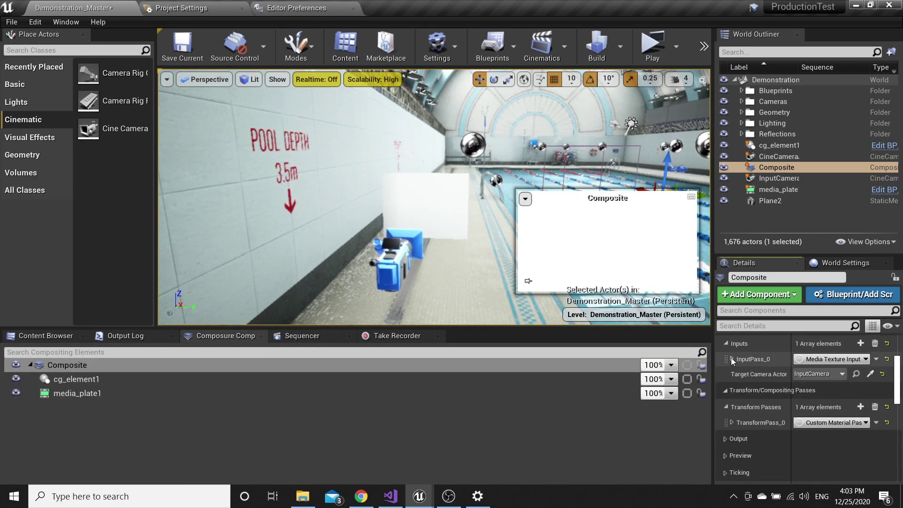
left_click(726, 344)
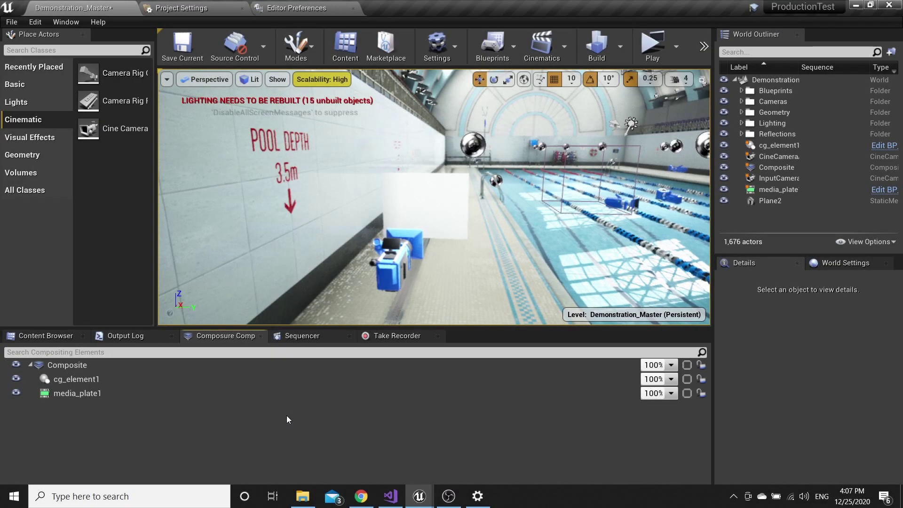
- Select Composite and expand TransformPass_0 to reveal its Material slot set to None
left_click(218, 366)
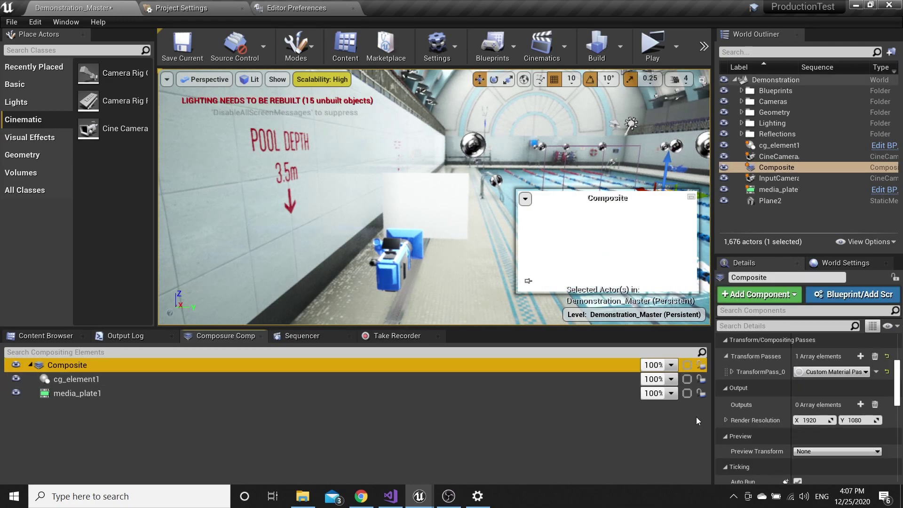
scroll(734, 402, "up", 2)
left_click(725, 377)
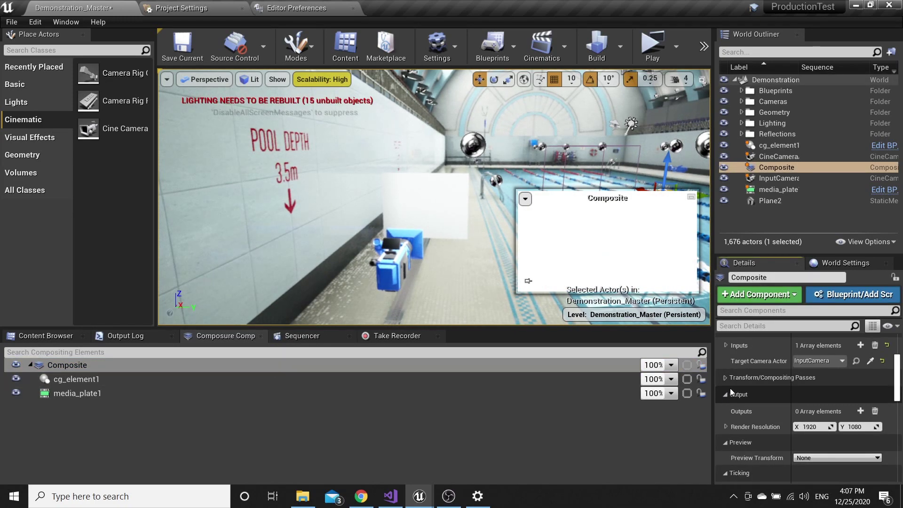
left_click(725, 379)
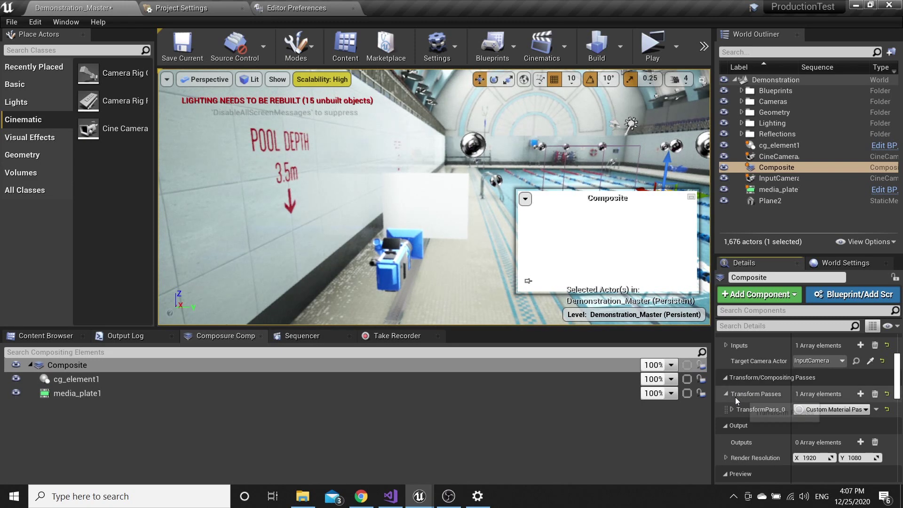
left_click(732, 409)
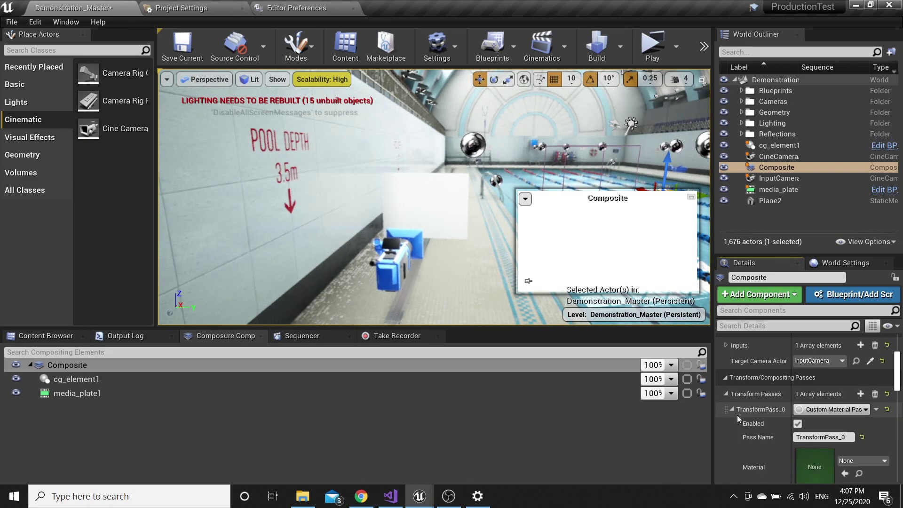
scroll(738, 415, "down", 3)
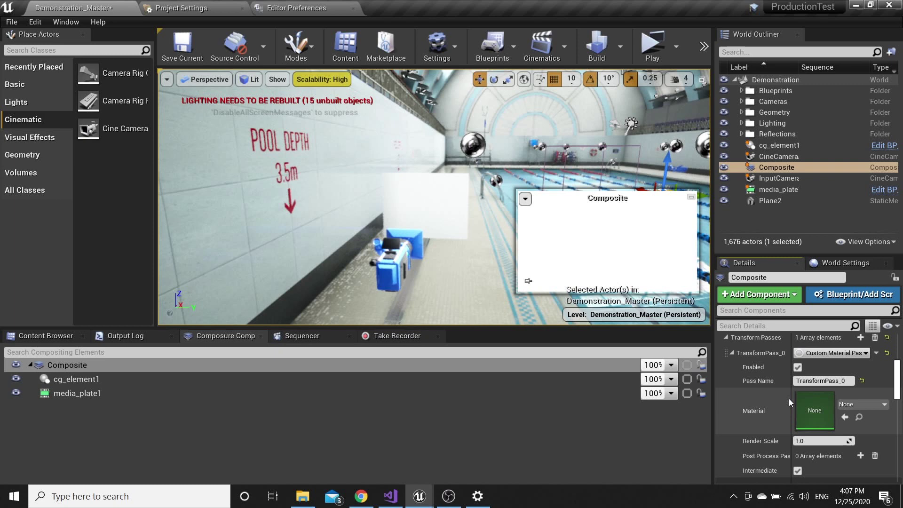
scroll(789, 399, "up", 1)
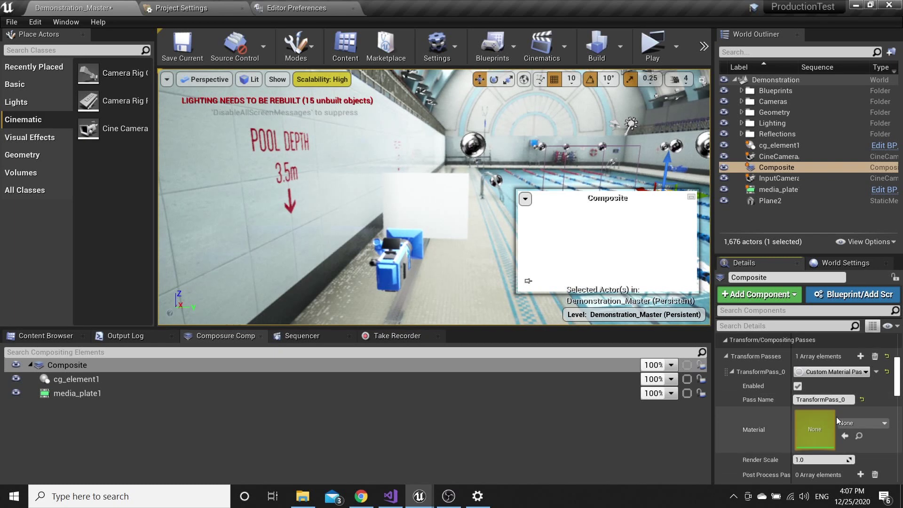
- Create a new material in the Movies folder and name it CompositeMat
left_click(21, 337)
right_click(357, 419)
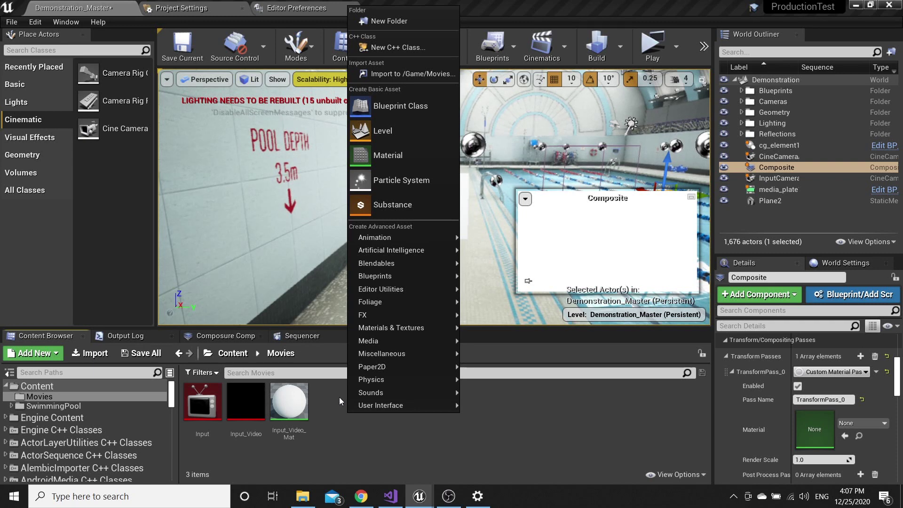
left_click(391, 155)
key("BackSpace")
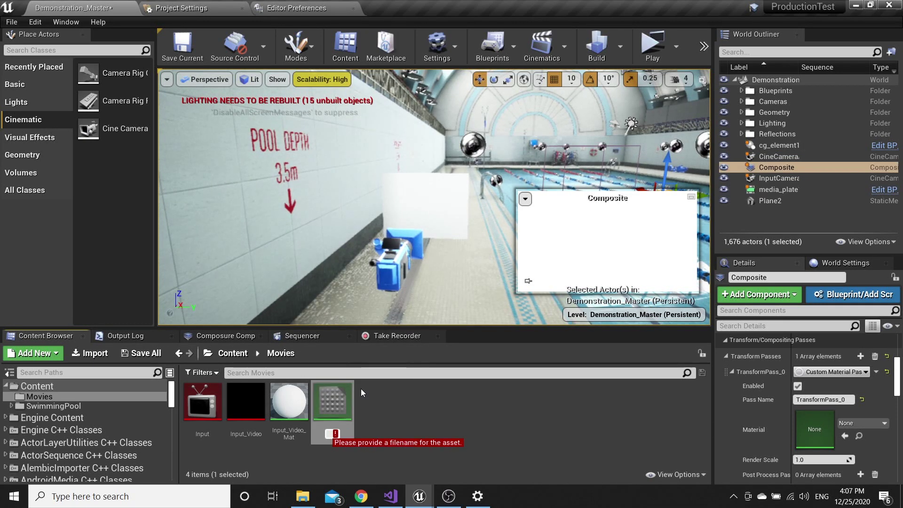
type("Compisite")
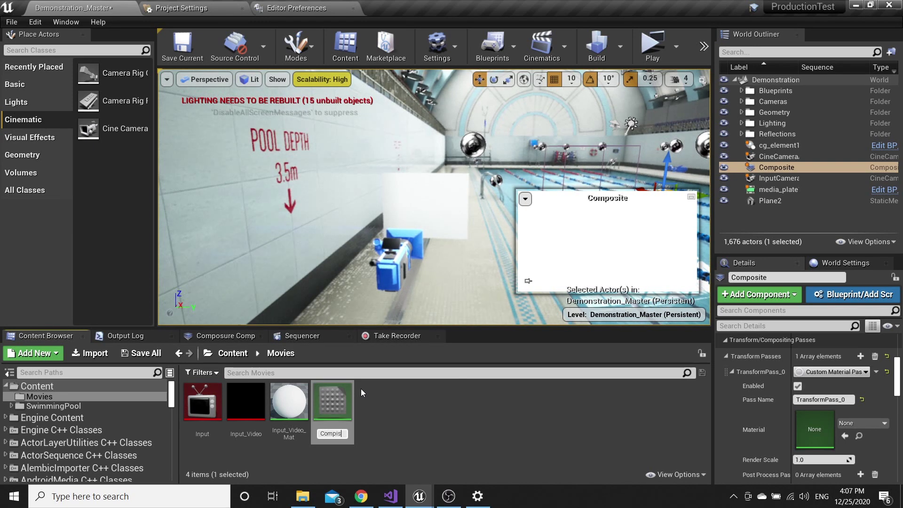
key("BackSpace")
key("BackSpace")
key("BackSpace")
key("BackSpace")
key("BackSpace")
type("osit")
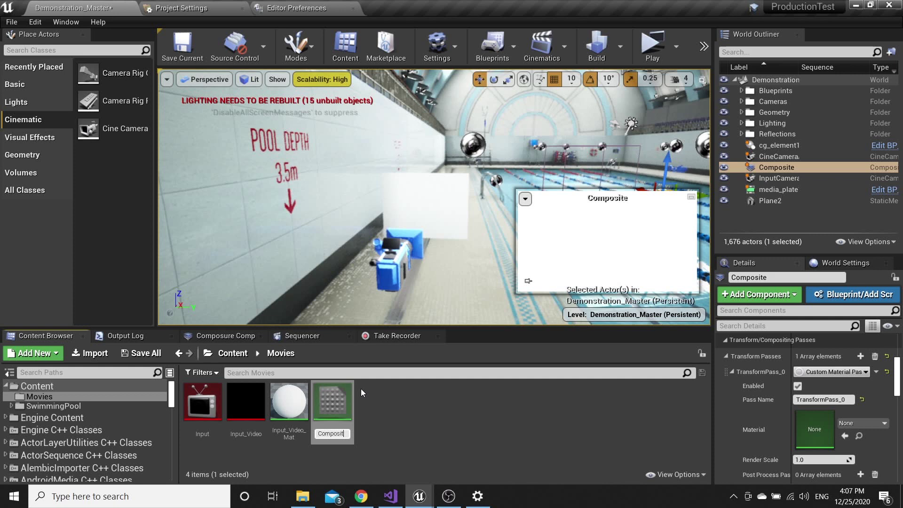
type("eMat")
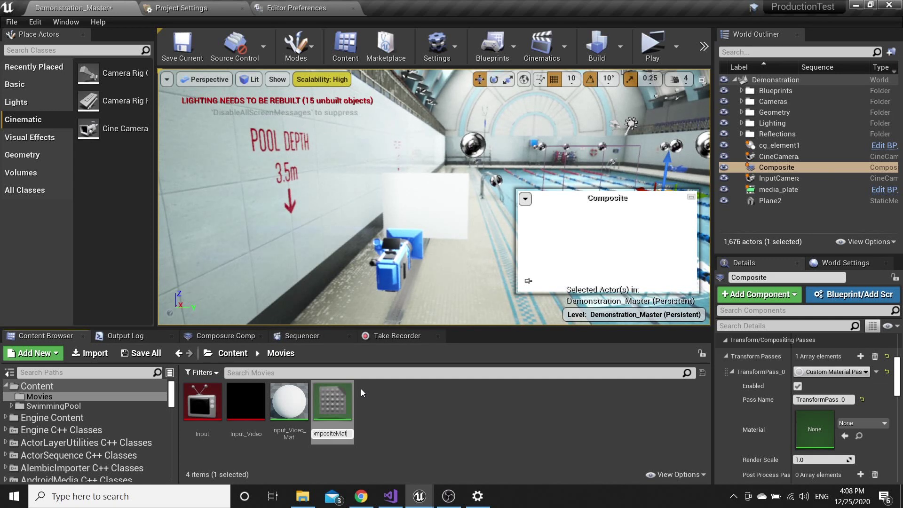
key("Return")
- Open CompositeMat and set its Material Domain to Post Process
double_click(201, 408)
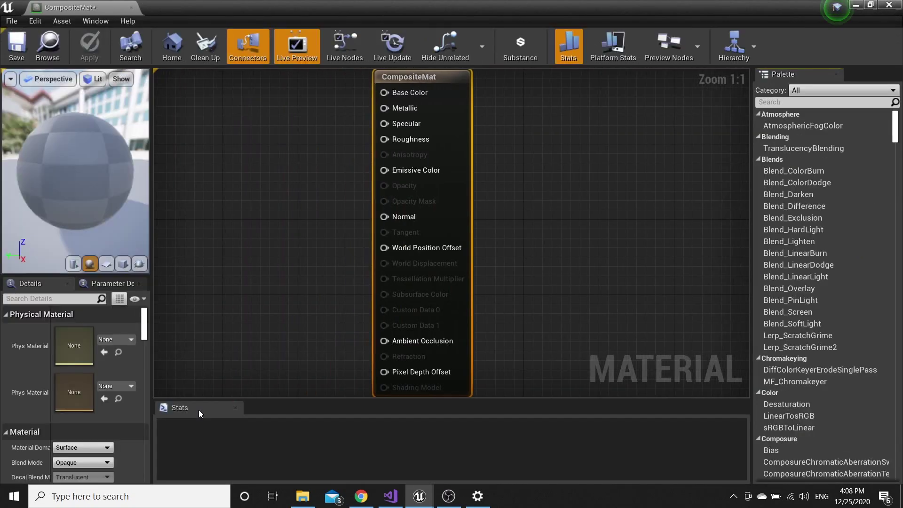
scroll(26, 376, "down", 3)
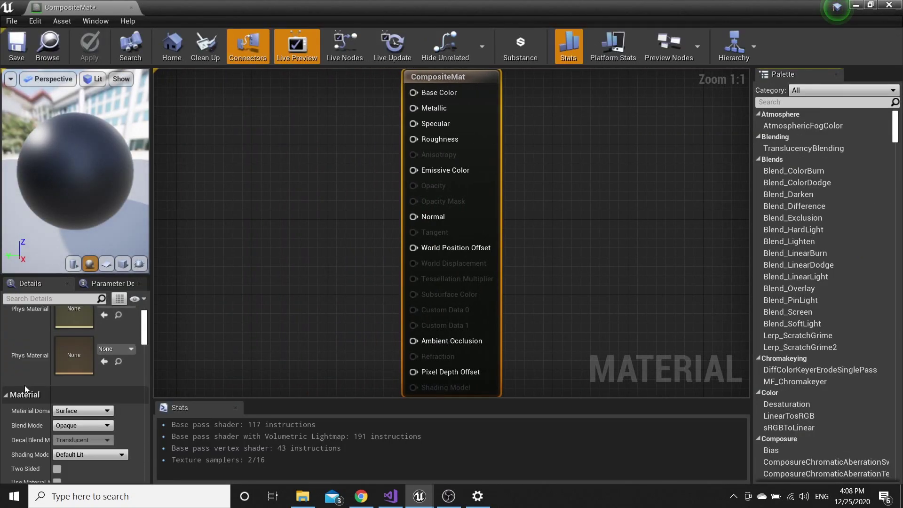
left_click_drag(53, 383, 72, 382)
left_click(86, 374)
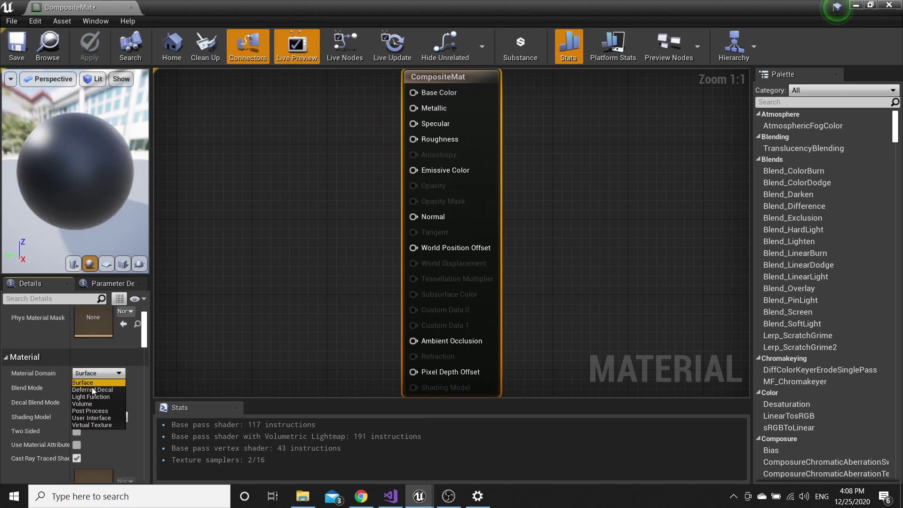
left_click(101, 411)
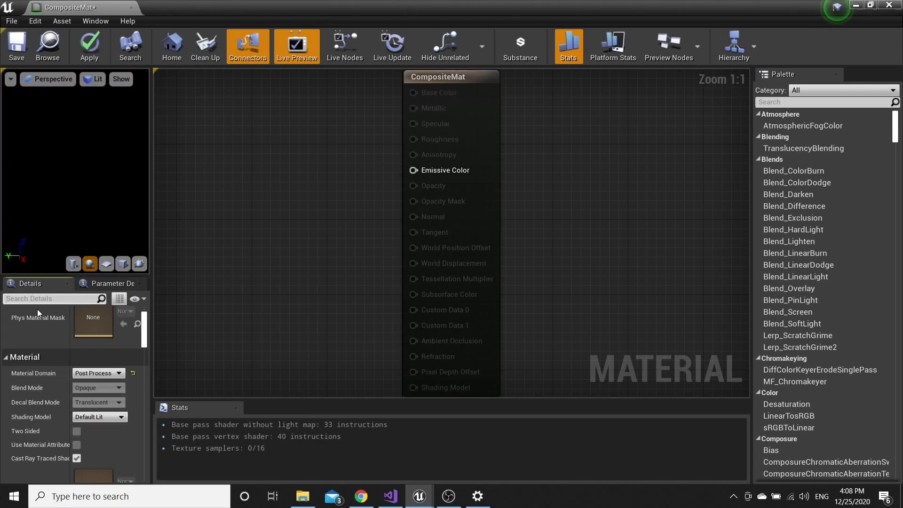
- Enable Output Alpha in CompositeMat's material properties
key("Home")
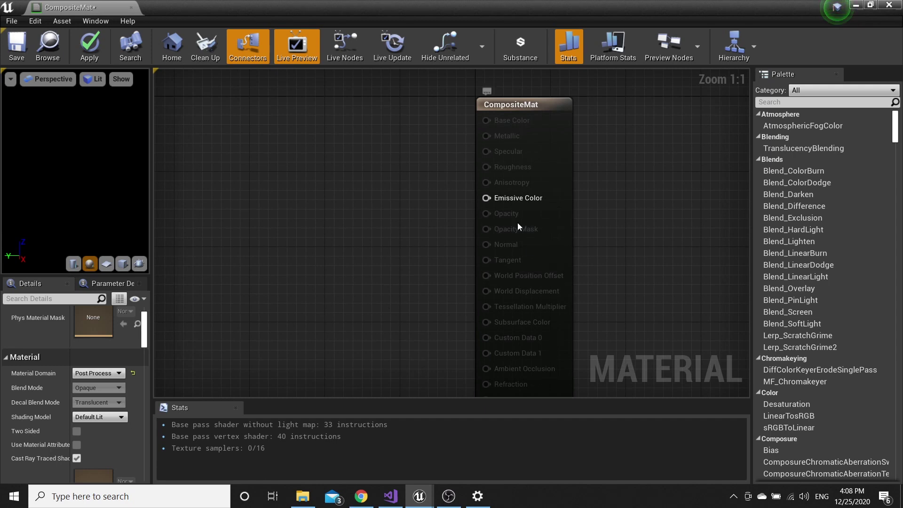
left_click(58, 305)
type("al")
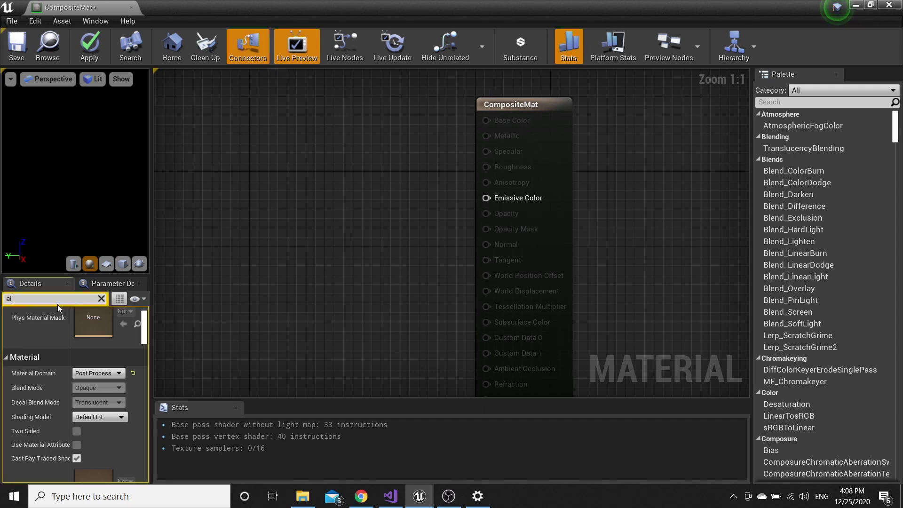
type("ph")
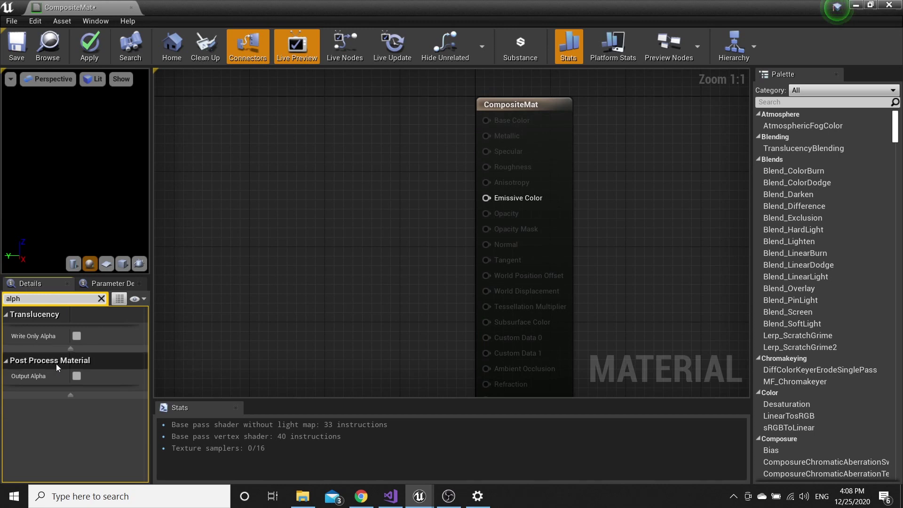
left_click(77, 377)
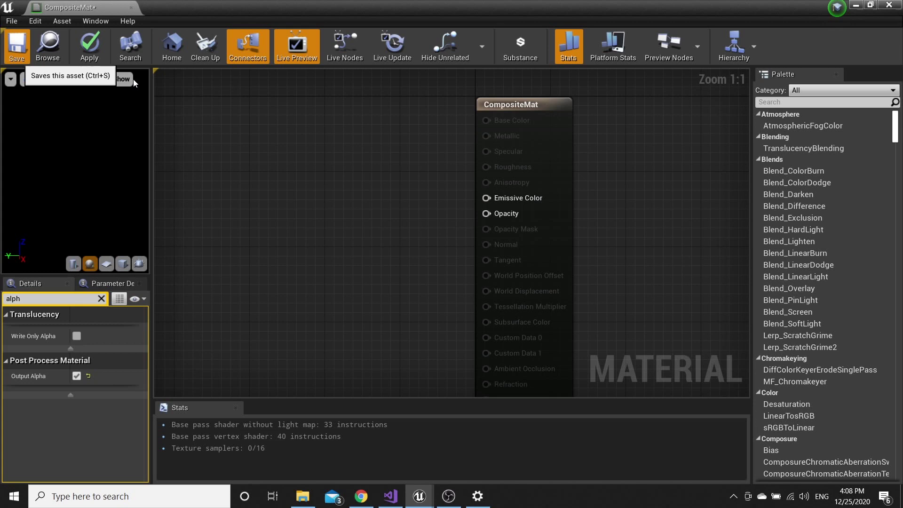
- Add a TextureSampleParameter2D node named Live and move it up and left
right_click(237, 192)
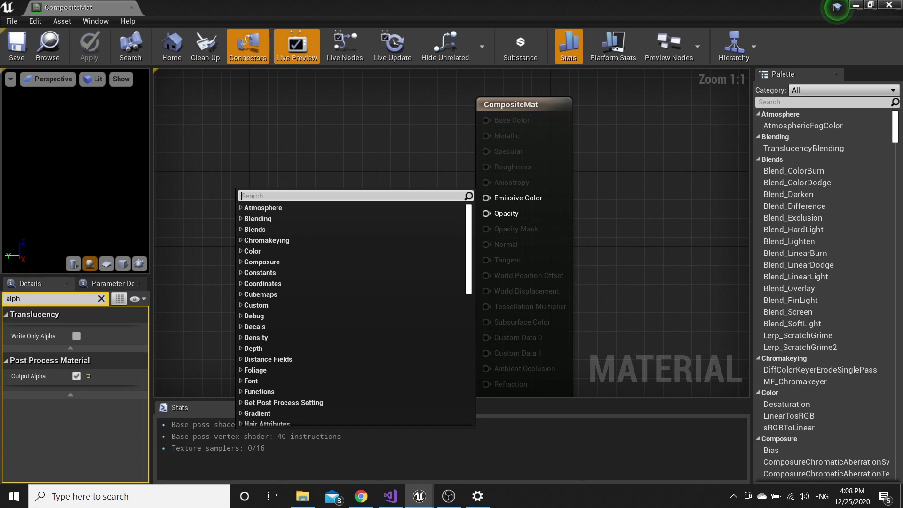
type("2d")
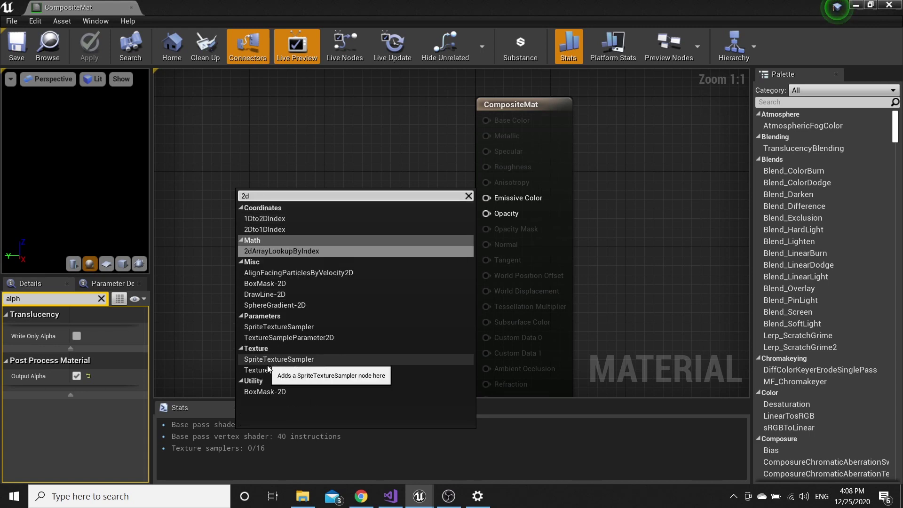
left_click(286, 338)
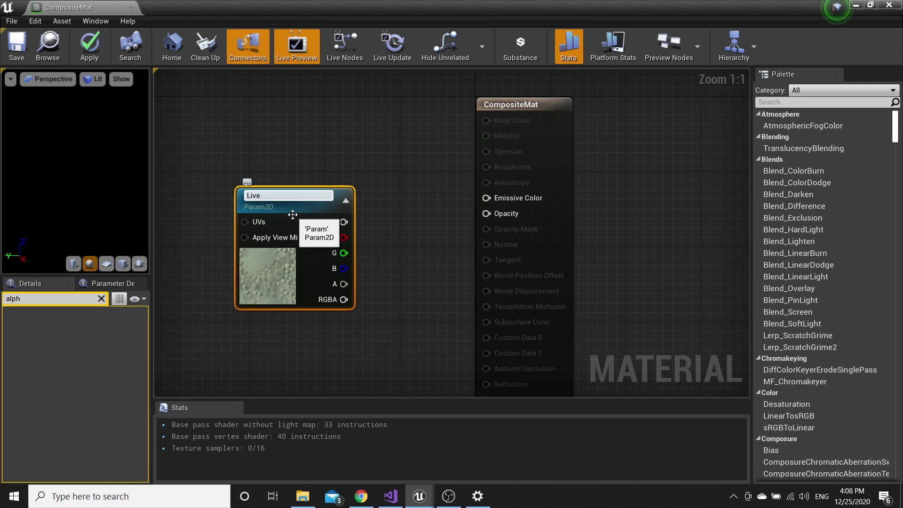
key("Return")
left_click_drag(295, 199, 234, 172)
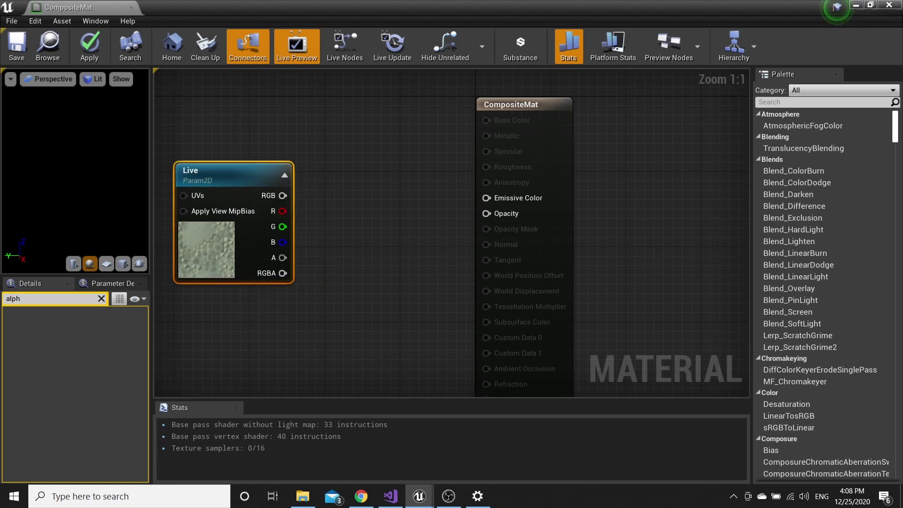
right_click_drag(250, 318, 348, 270)
- Add a second texture parameter named CGElement and arrange both nodes on the left
right_click(303, 276)
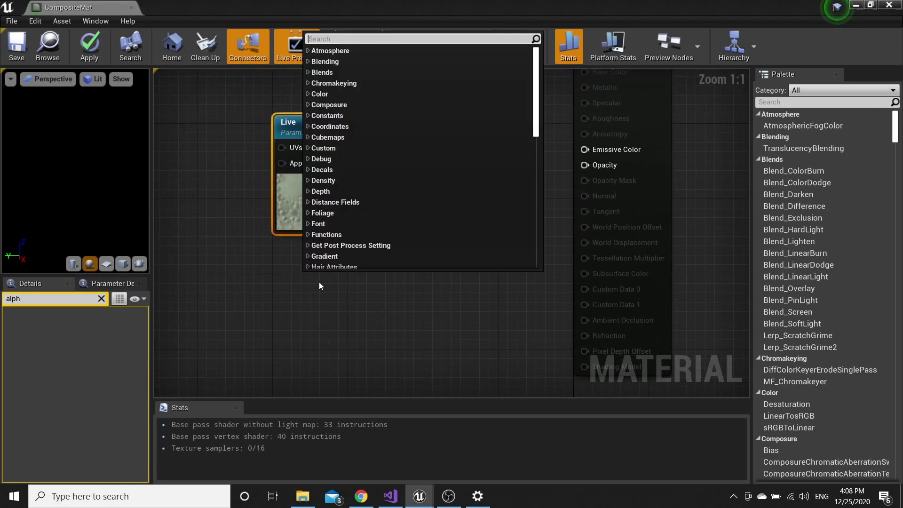
type("2d")
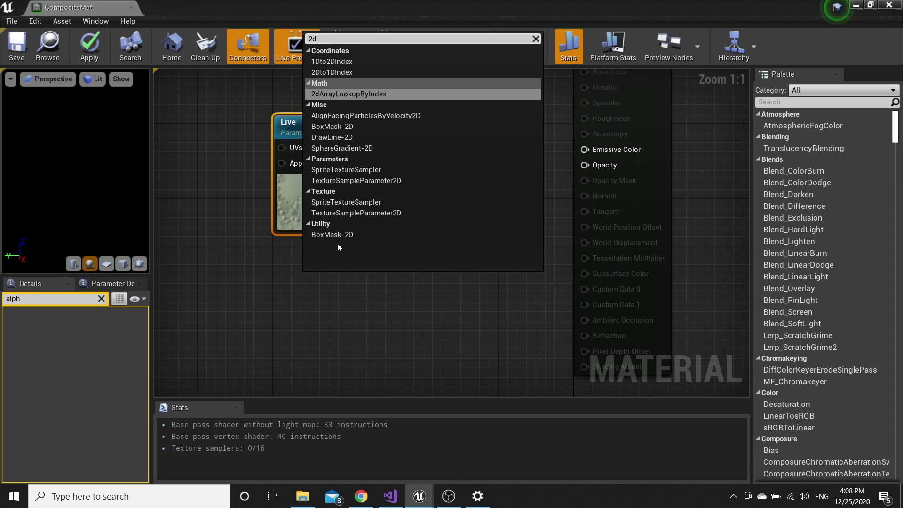
left_click(356, 180)
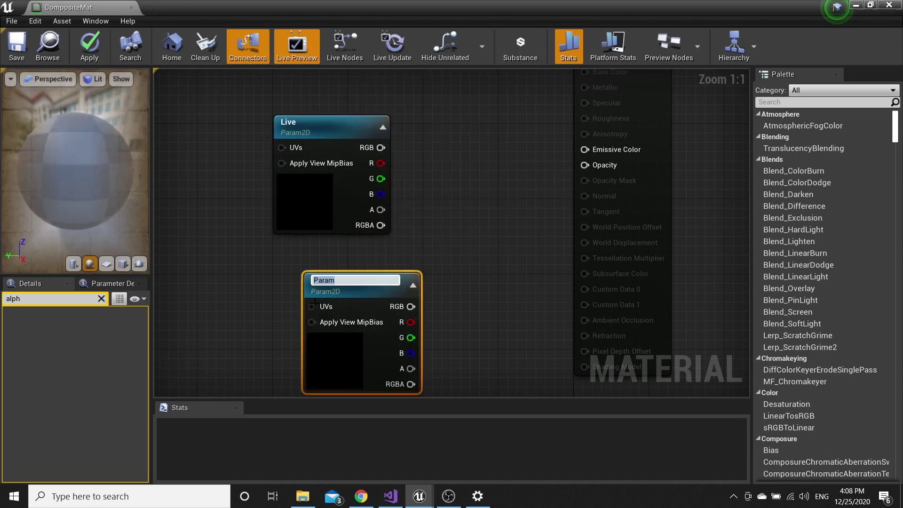
key("BackSpace")
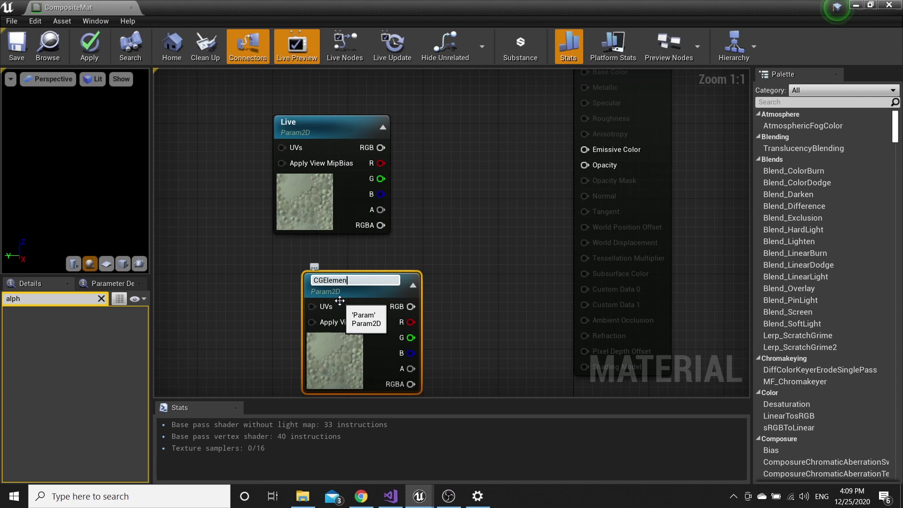
key("Return")
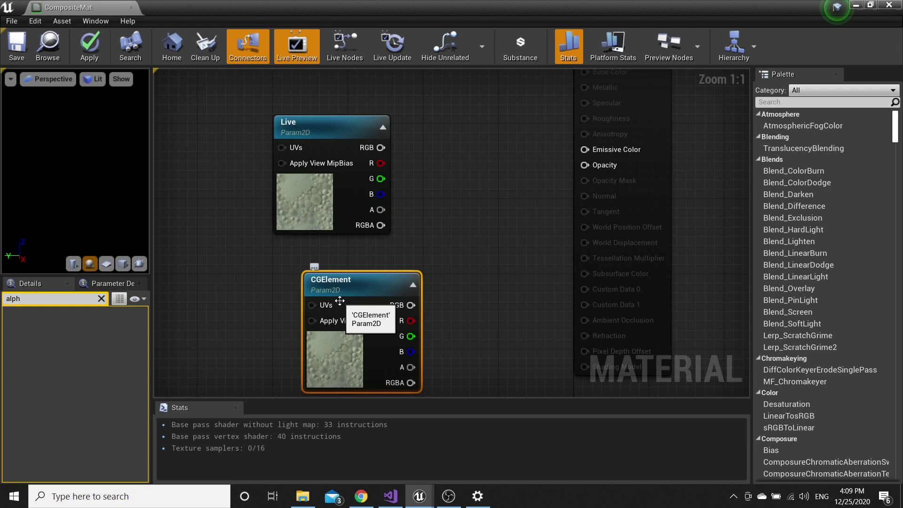
left_click_drag(341, 301, 301, 284)
left_click_drag(323, 141, 369, 143, "ctrl")
left_click(385, 157)
right_click_drag(381, 216, 351, 253)
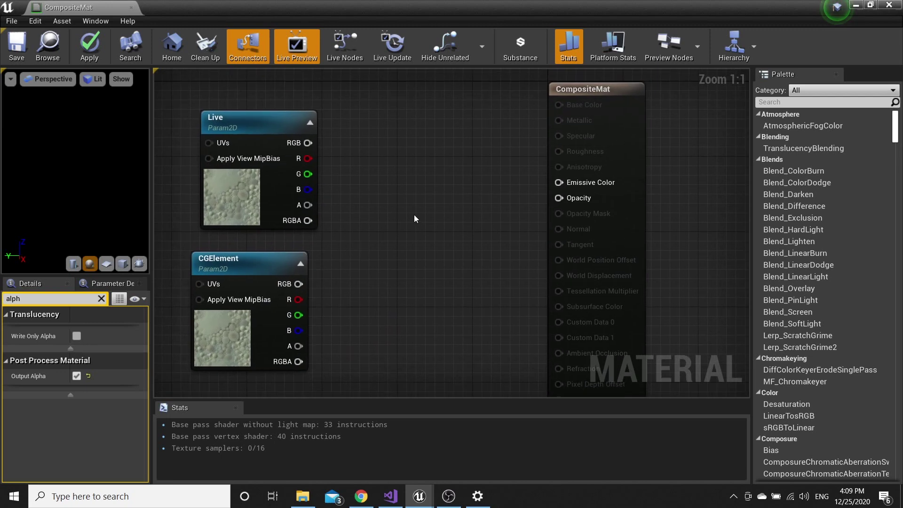
- Add an Over node taking Live as A and CGElement as B into Emissive Color, then save
right_click(414, 215)
type("over")
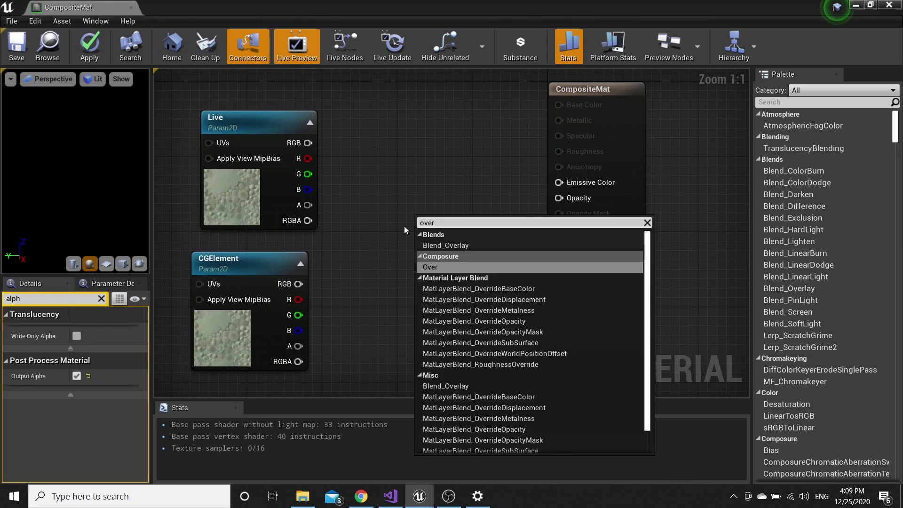
key("Return")
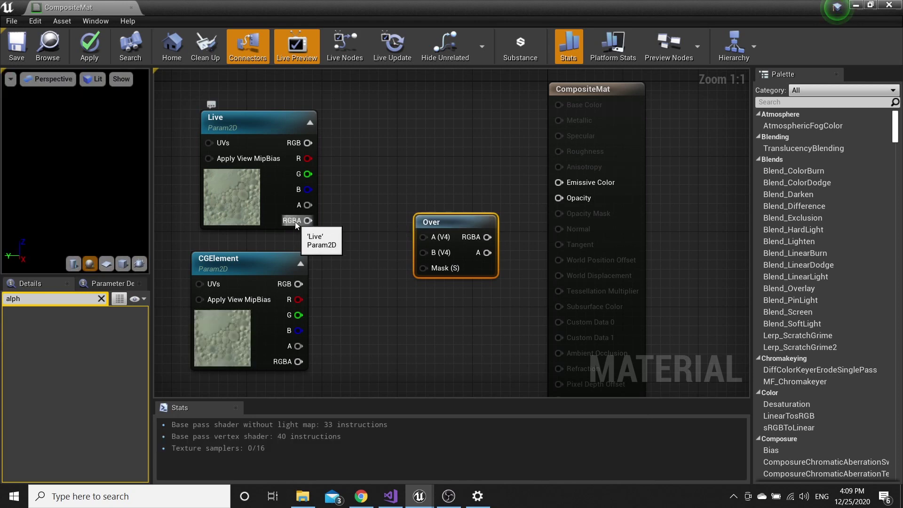
left_click_drag(307, 225, 427, 240)
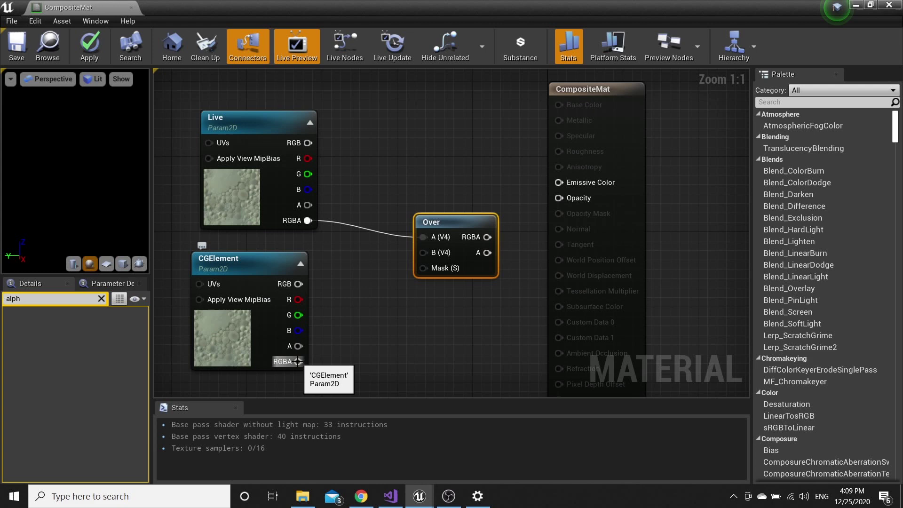
left_click_drag(298, 361, 429, 262)
left_click_drag(469, 239, 565, 184)
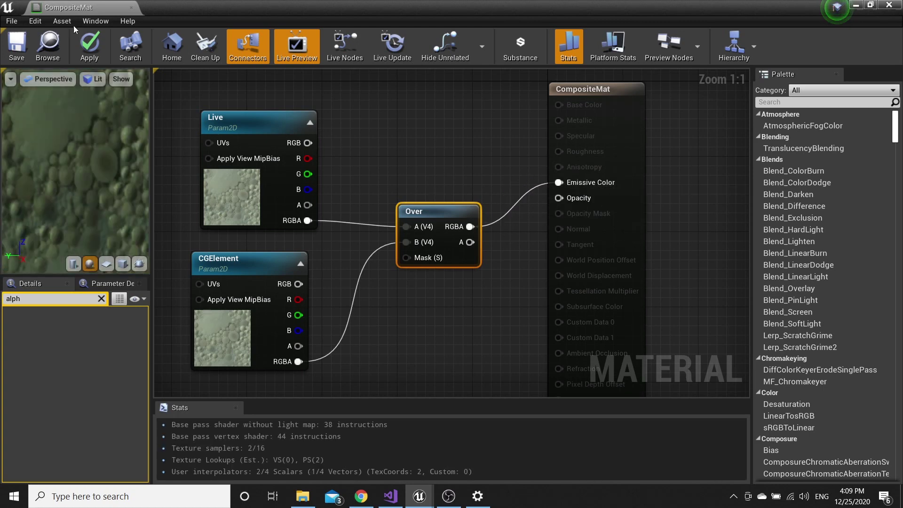
left_click(17, 46)
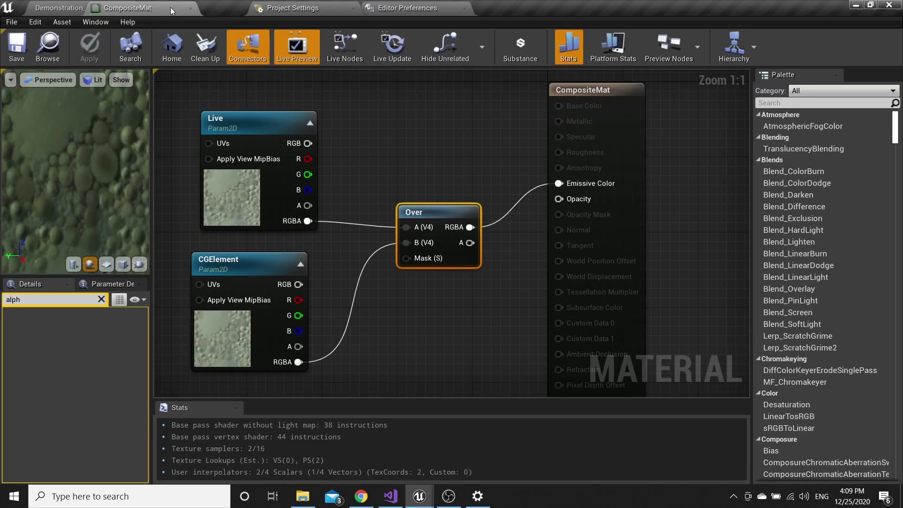
- Back in Demonstration_Master, select the Composite element and expand its TransformPass_0 settings
left_click(60, 8)
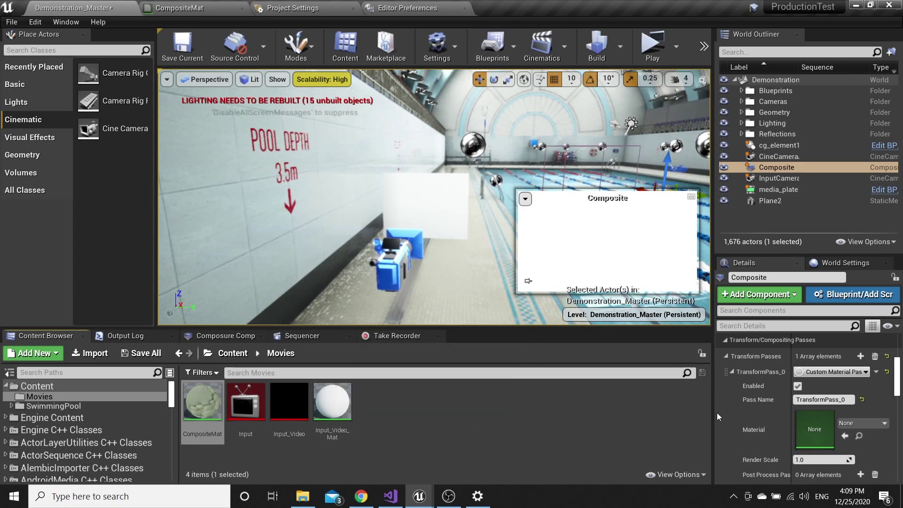
left_click(228, 337)
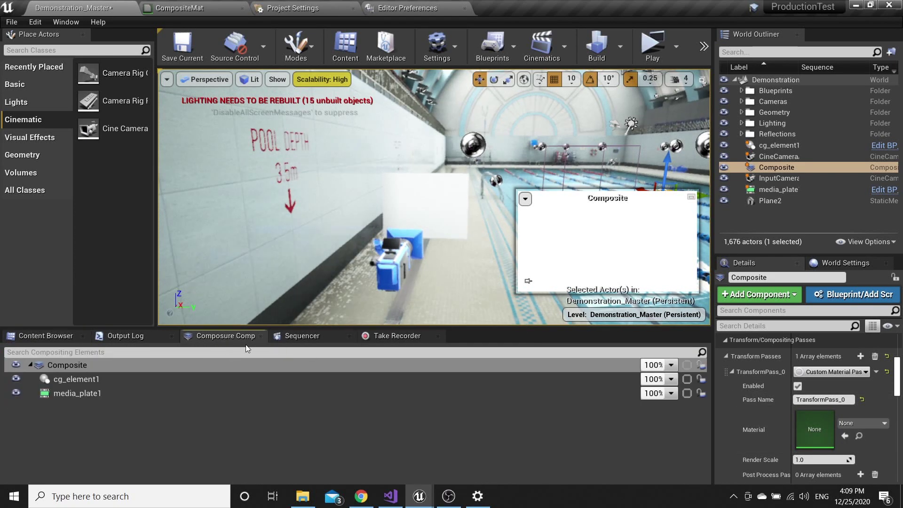
left_click(102, 366)
scroll(740, 409, "up", 2)
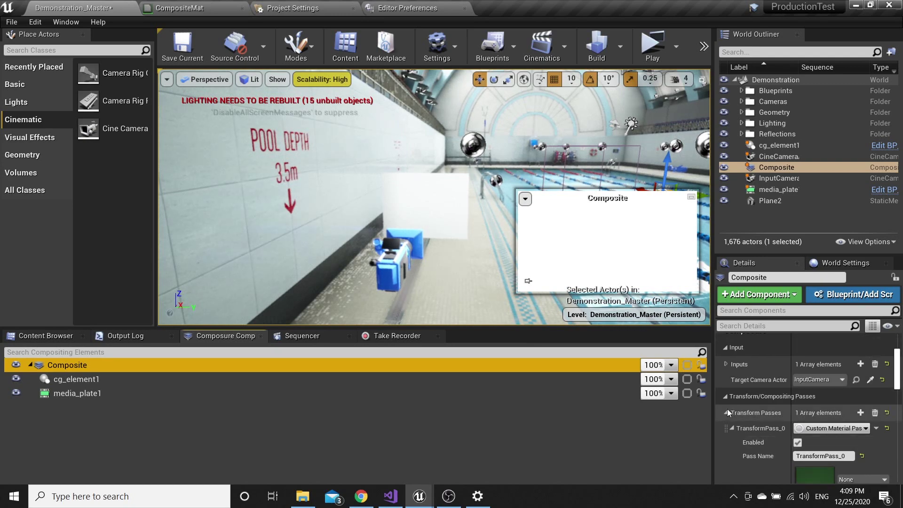
left_click(725, 396)
left_click(725, 396)
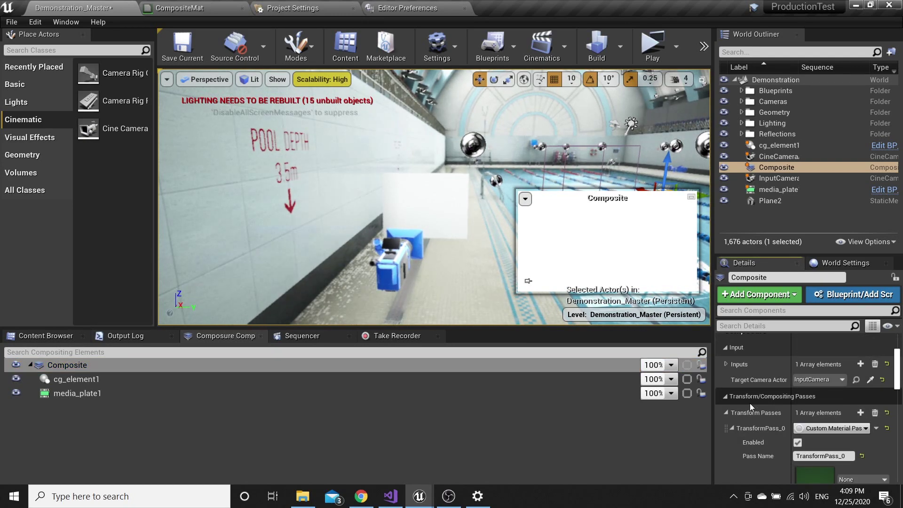
mouse_move(750, 404)
left_mouse_down()
mouse_move(739, 416)
mouse_move(753, 405)
left_mouse_up()
scroll(768, 393, "down", 2)
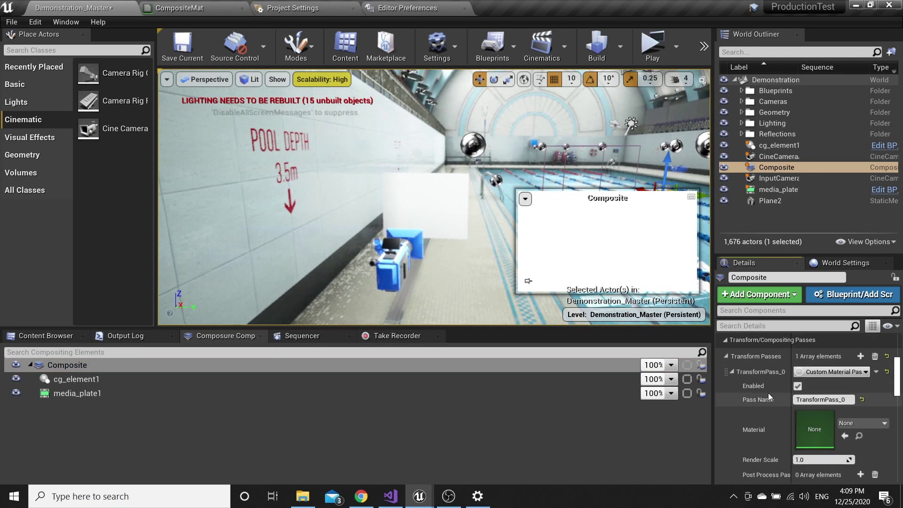
left_click(732, 371)
left_click(732, 372)
scroll(830, 381, "down", 1)
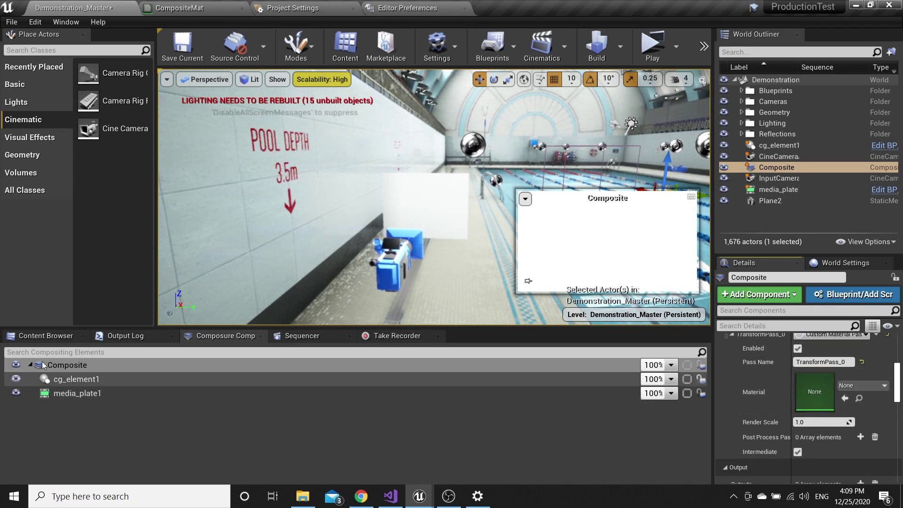
- Assign Input_Video_Mat as TransformPass_0's material and save the Demonstration_Master level
left_click(21, 336)
left_click_drag(332, 402, 798, 401)
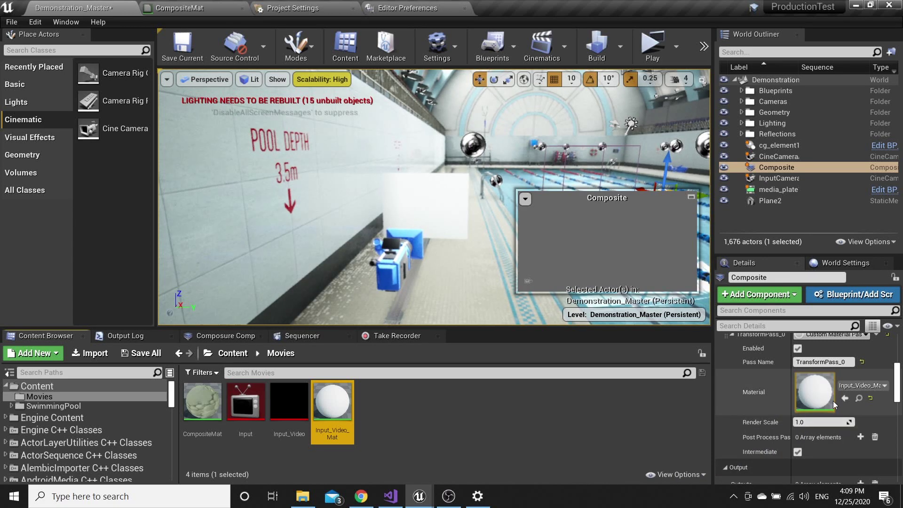
left_click(197, 50)
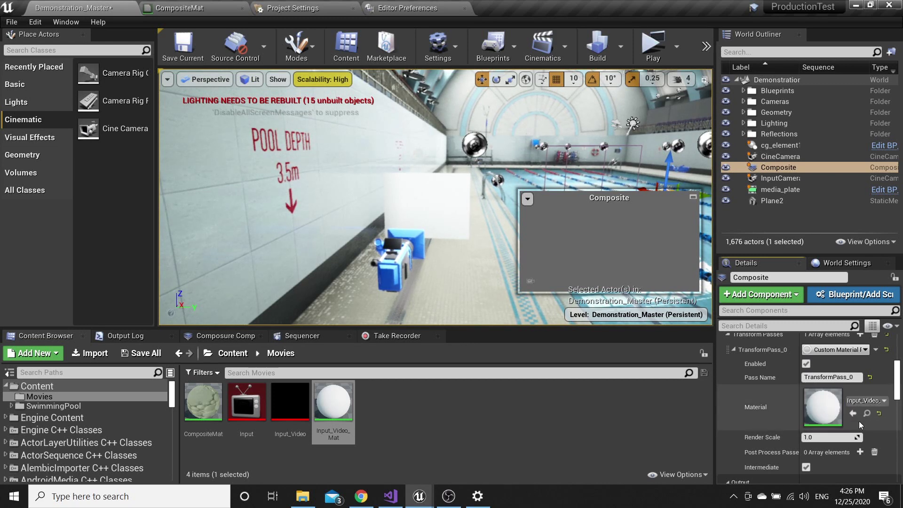
- Replace TransformPass_0's material with CompositeMat and reveal its input element settings
left_click(880, 414)
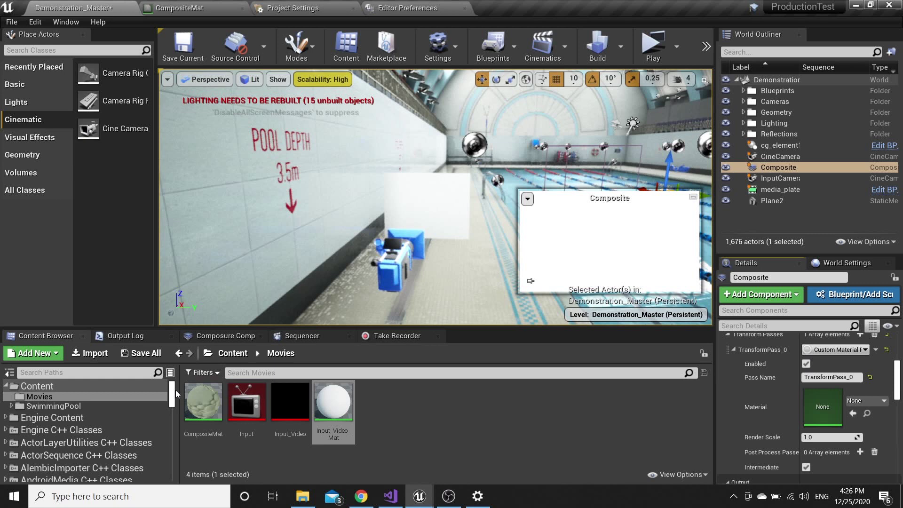
left_click_drag(197, 409, 823, 413)
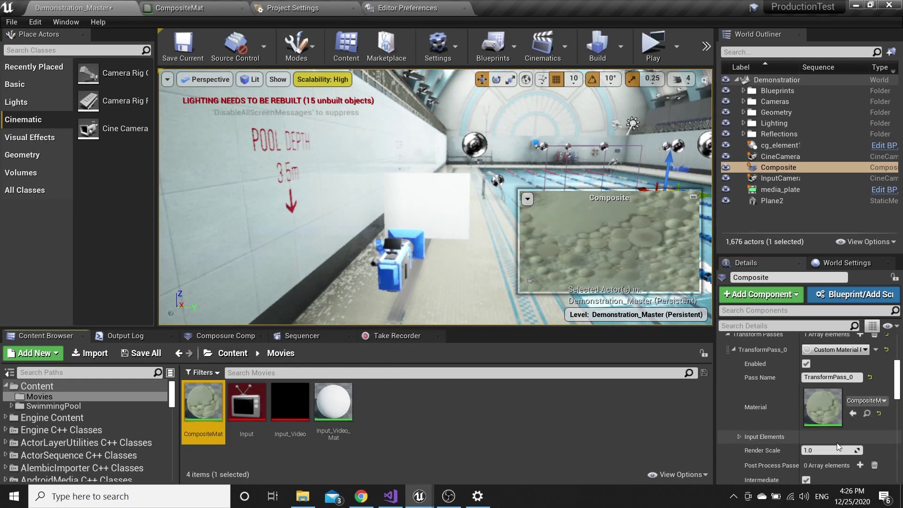
scroll(819, 414, "down", 1)
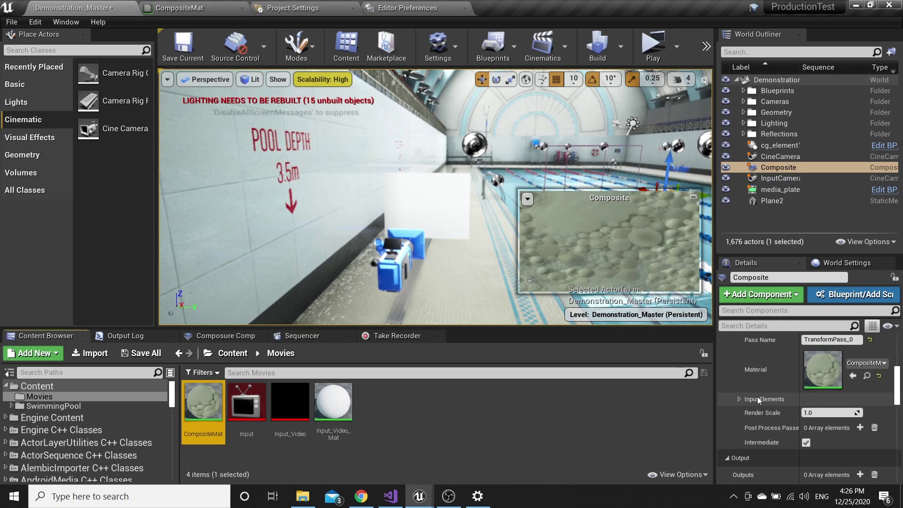
left_click(739, 399)
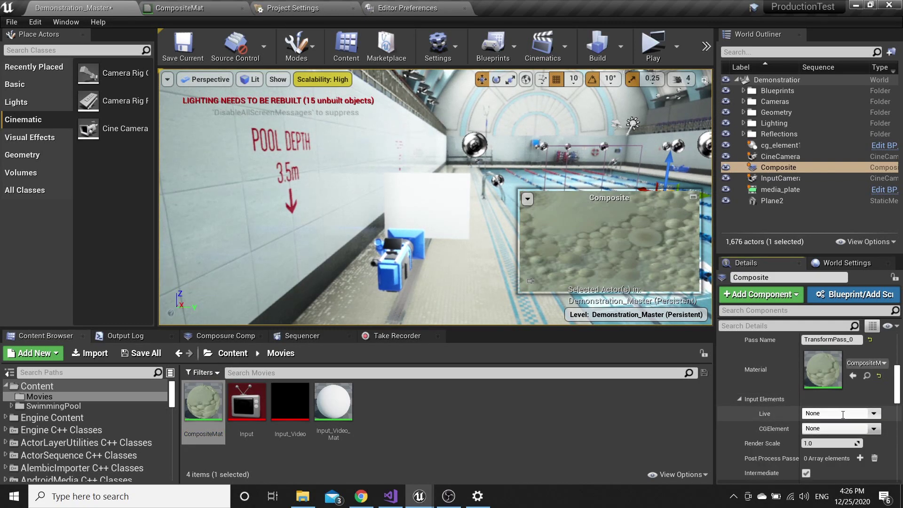
- Map the Live input to media_plate1 and the CGElement input to cg_element1
left_click(874, 414)
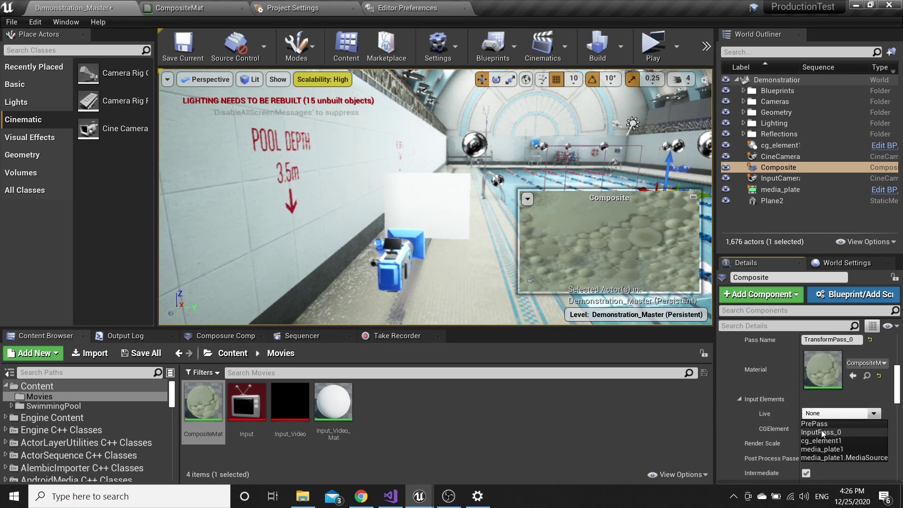
left_click(812, 448)
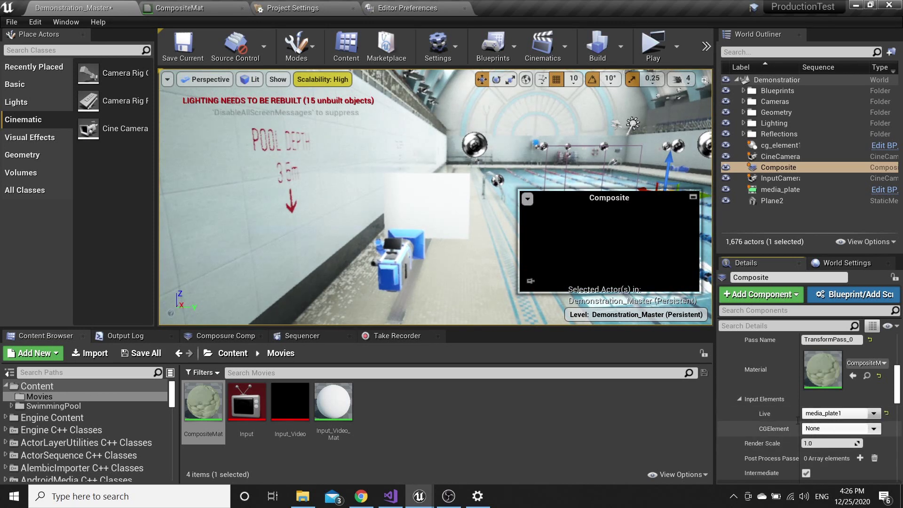
left_click(874, 429)
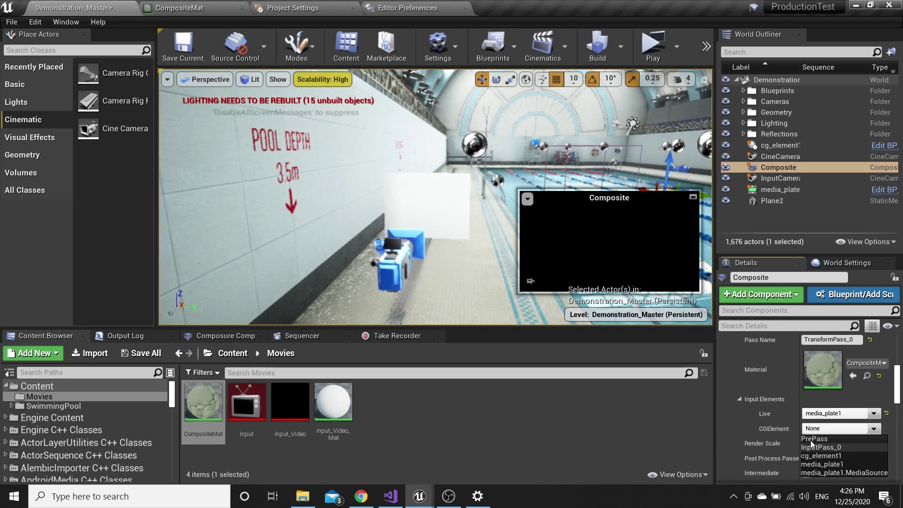
left_click(830, 456)
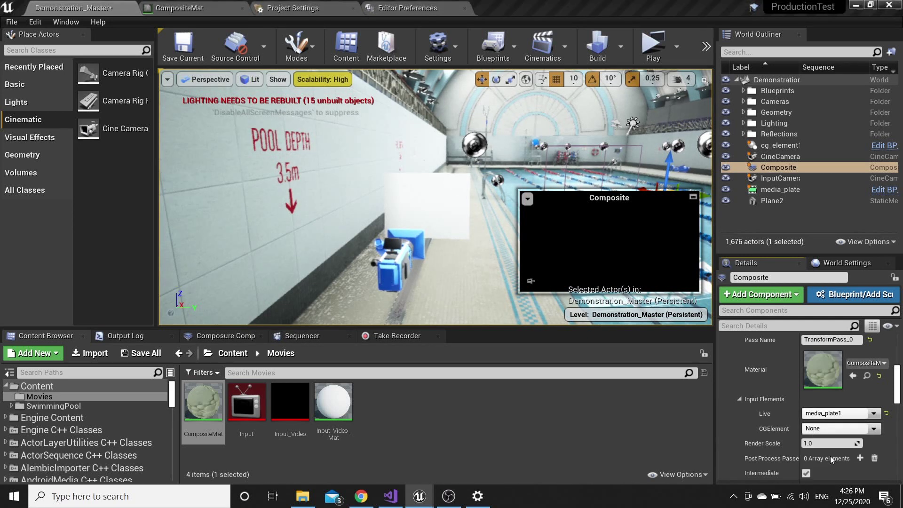
left_click(225, 336)
- Add OutputPass_4 to the Composite and change its type from Media Capture to Player Viewport
left_click(22, 337)
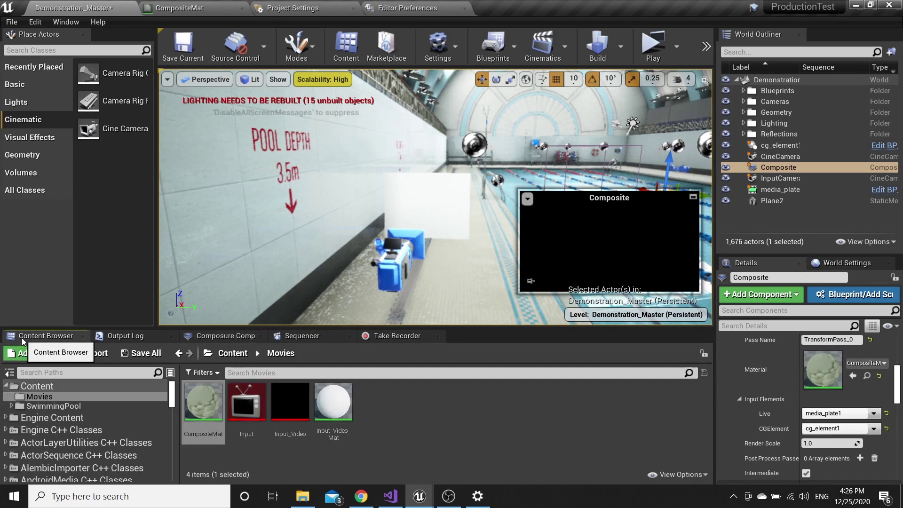
scroll(814, 391, "down", 5)
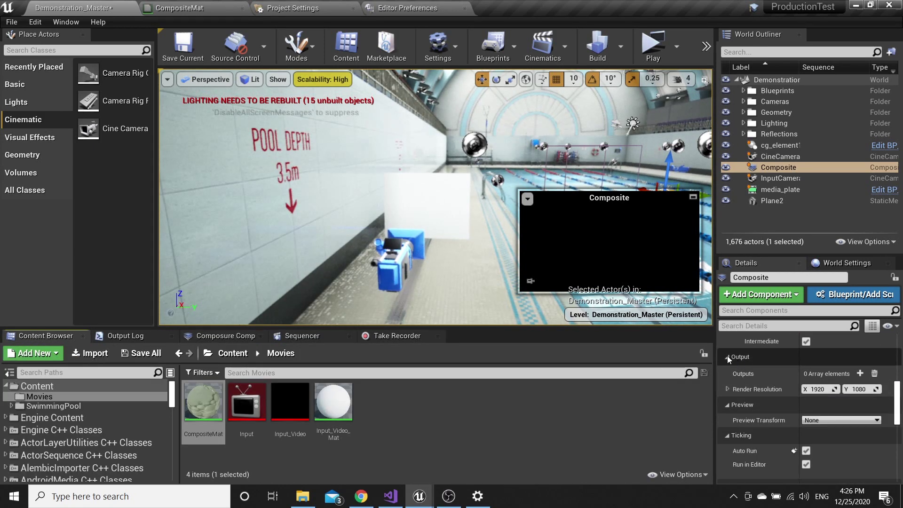
left_click(860, 373)
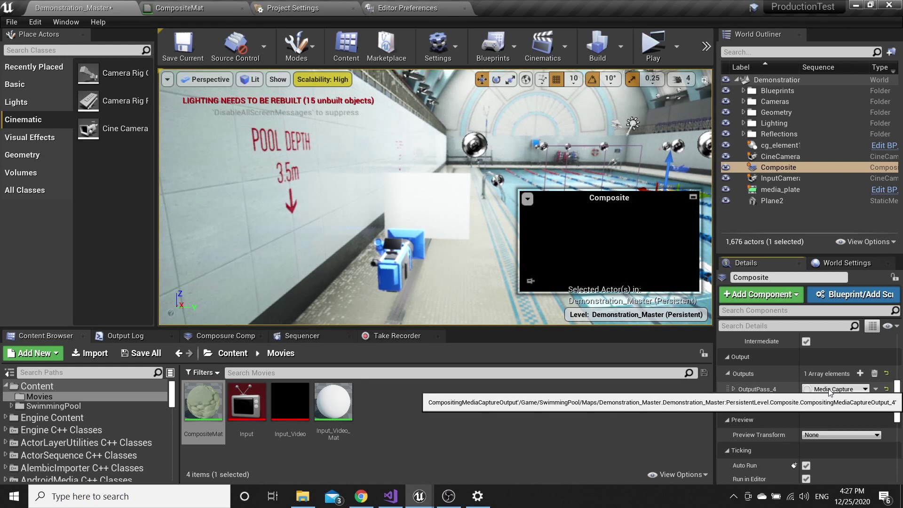
left_click(830, 390)
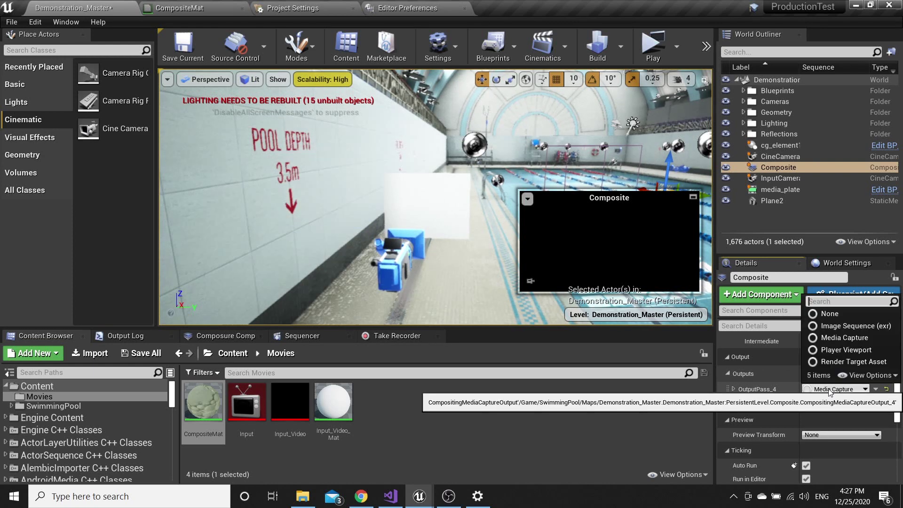
left_click(838, 351)
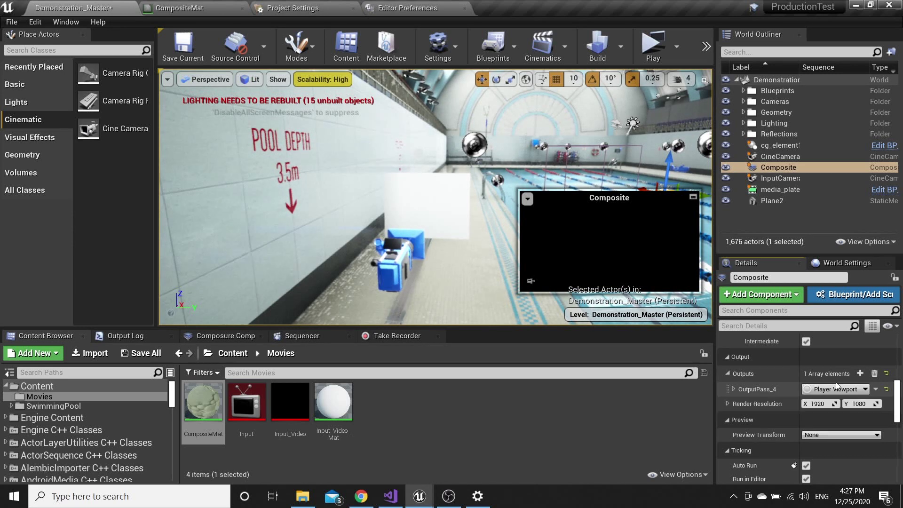
left_click(728, 357)
scroll(739, 376, "up", 4)
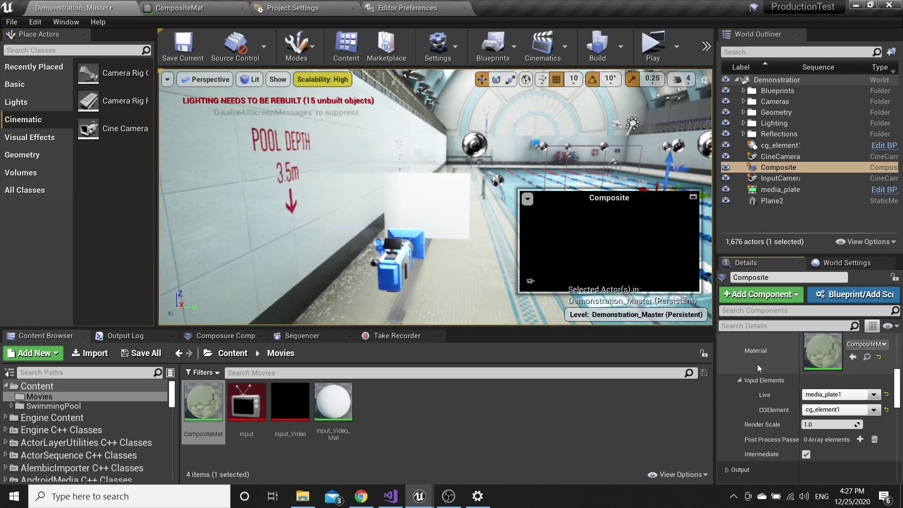
- Set the Input media player's source to the USB video capture device, then return to Demonstration_Master
double_click(250, 408)
left_click(10, 89)
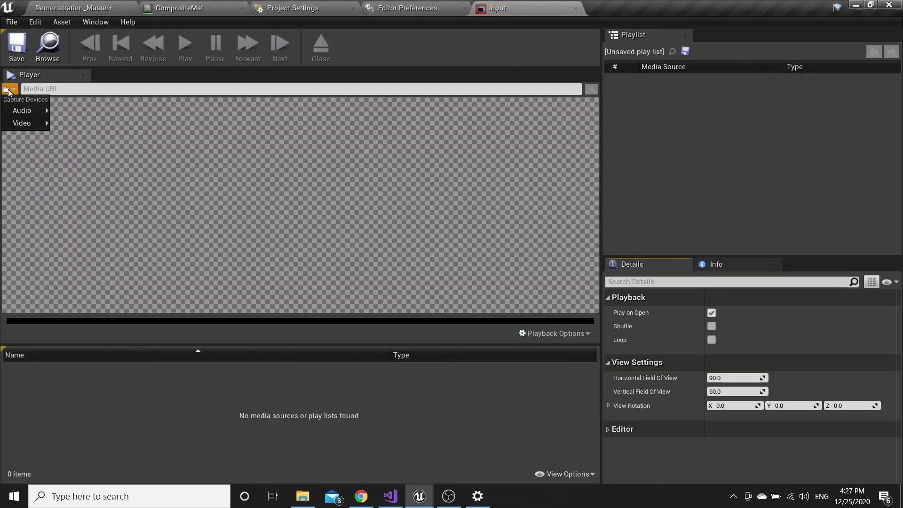
mouse_move(31, 124)
left_click(64, 122)
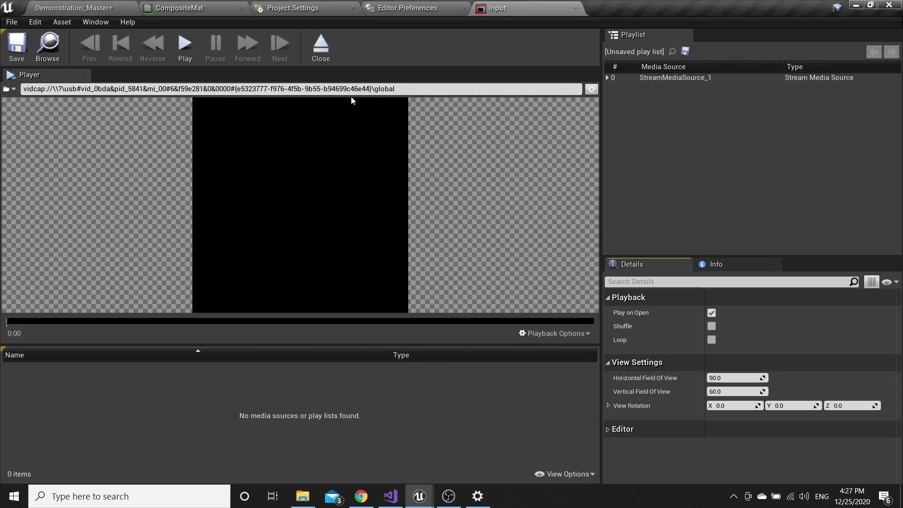
left_click(69, 11)
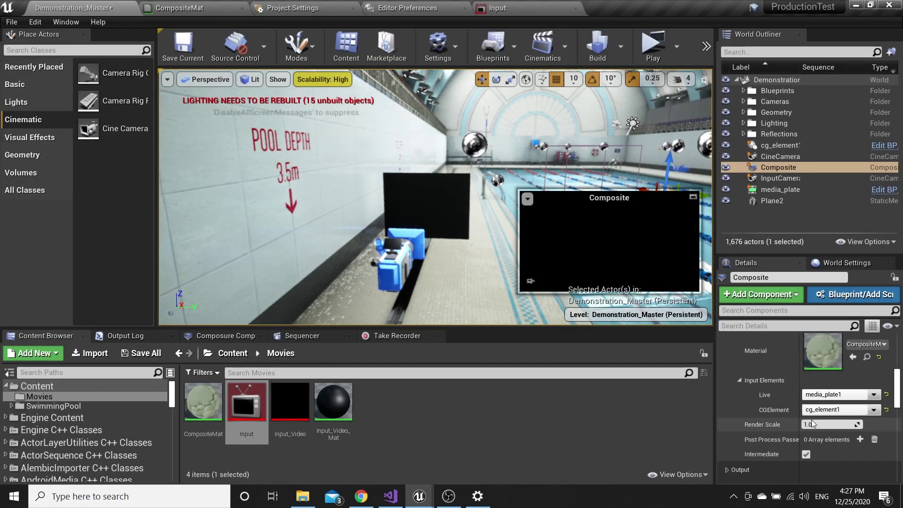
- Select the media_plate1 layer and expand its Chroma Keying transform pass settings
left_click(740, 382)
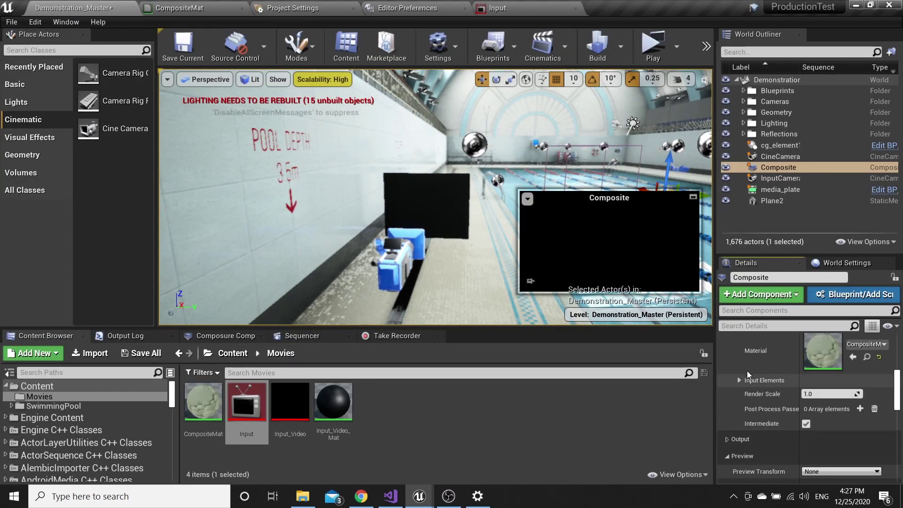
left_click(782, 190)
scroll(765, 419, "up", 5)
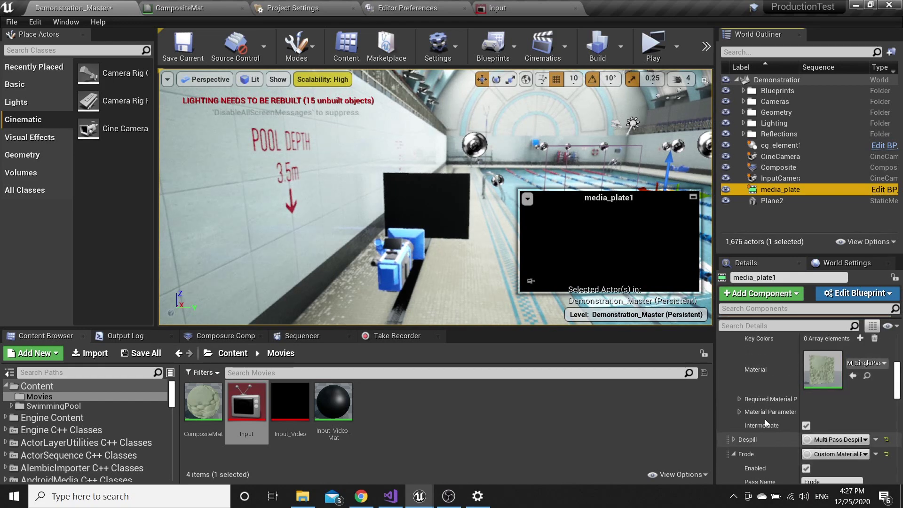
left_click(735, 370)
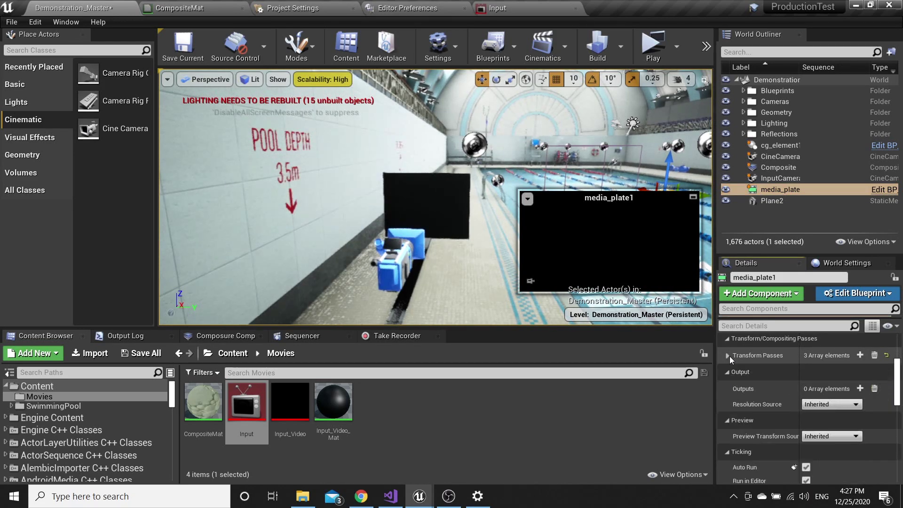
scroll(734, 360, "up", 3)
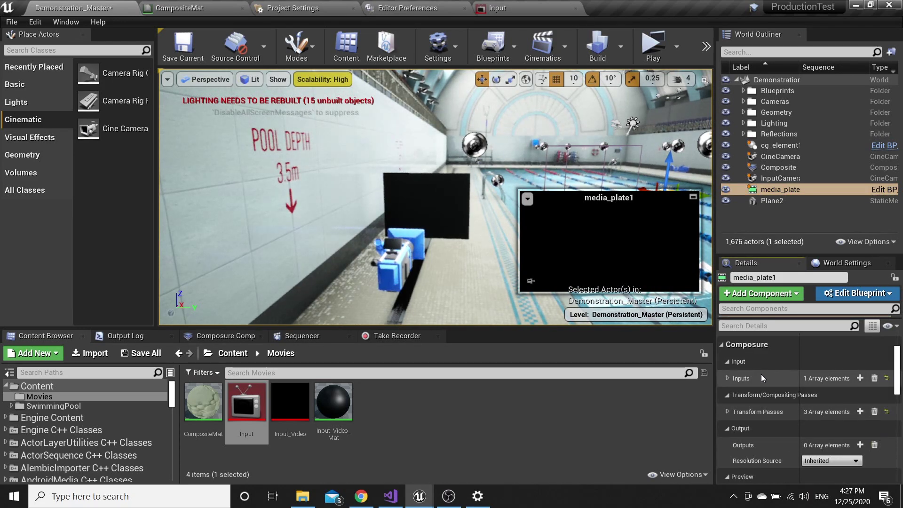
left_click(728, 411)
scroll(729, 412, "down", 2)
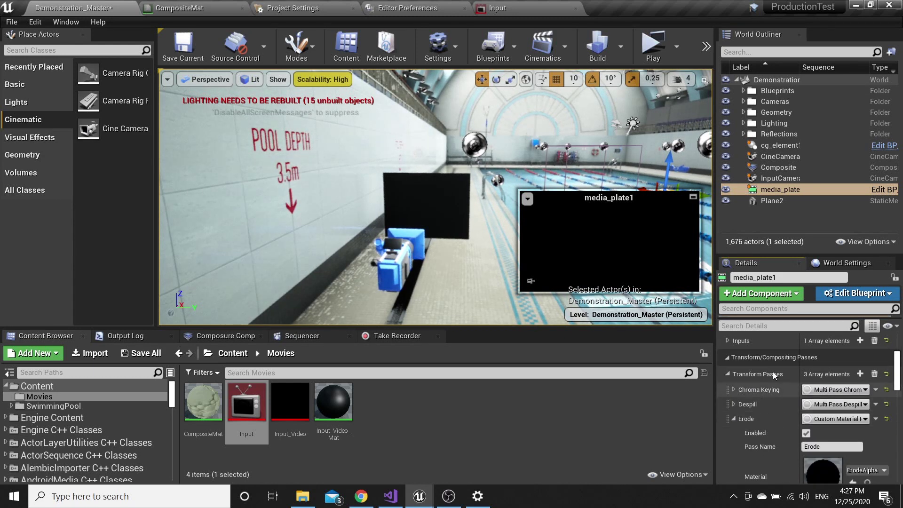
left_click_drag(772, 372, 747, 392)
left_click(733, 389)
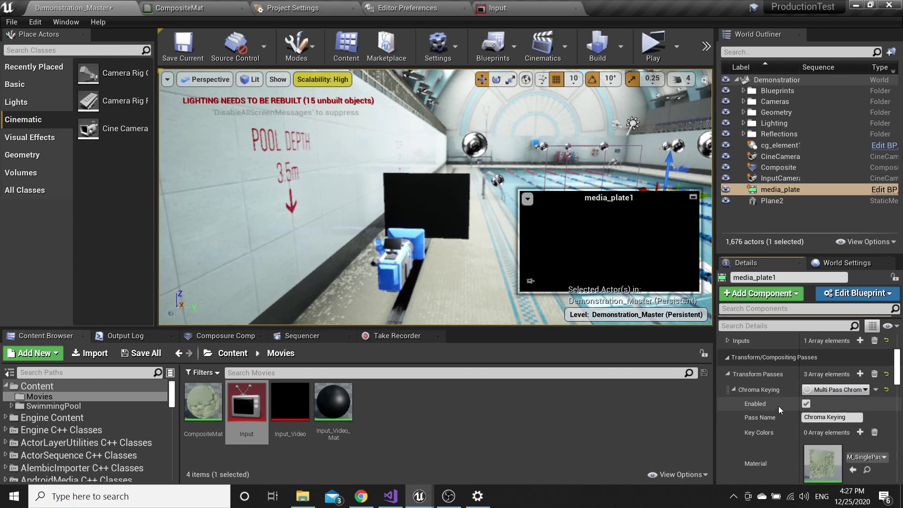
scroll(796, 413, "down", 3)
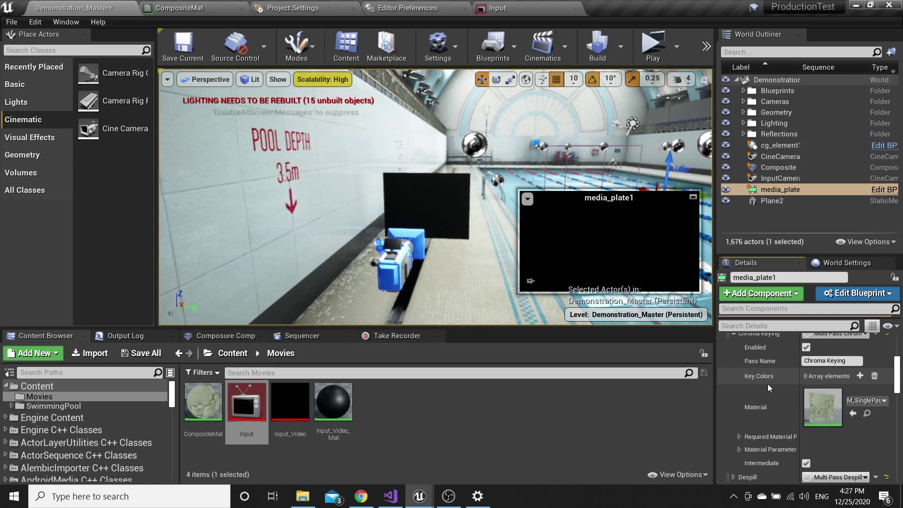
scroll(786, 396, "up", 1)
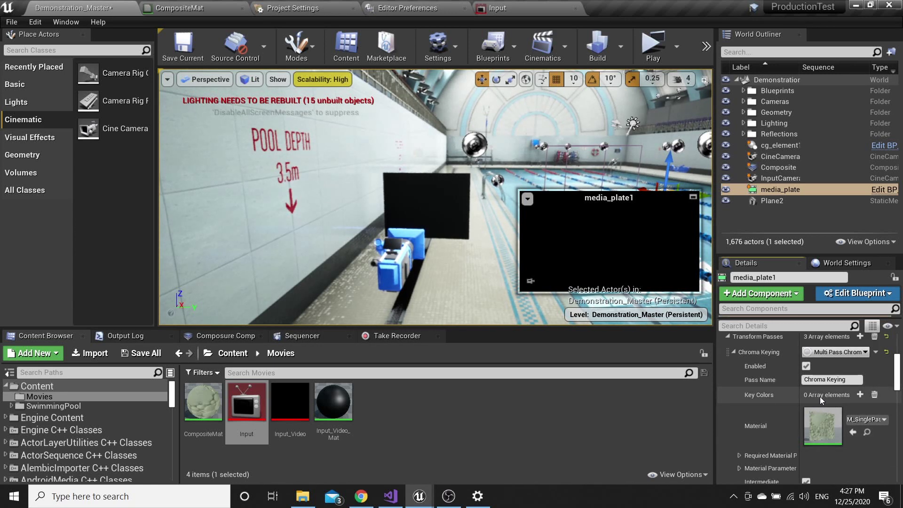
- Add a key colour, sample black with the eyedropper, and accept it
left_click(860, 396)
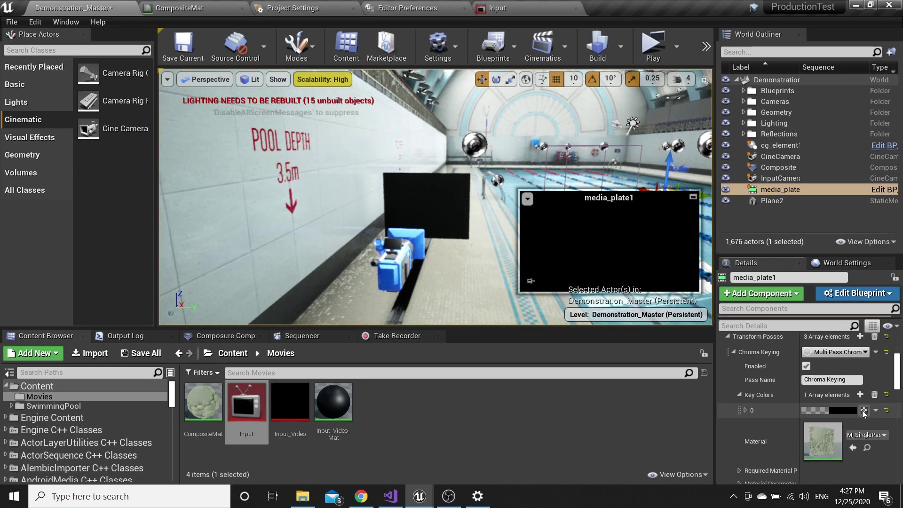
left_click(865, 411)
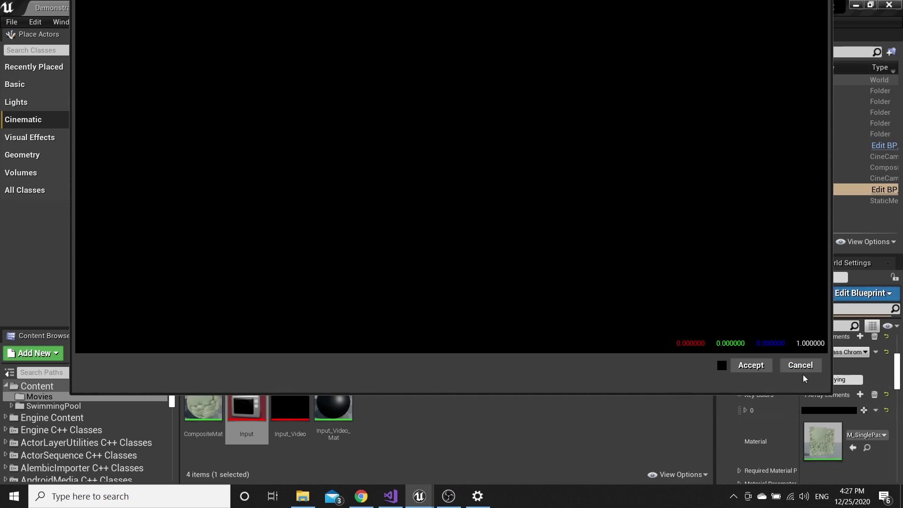
left_click(751, 366)
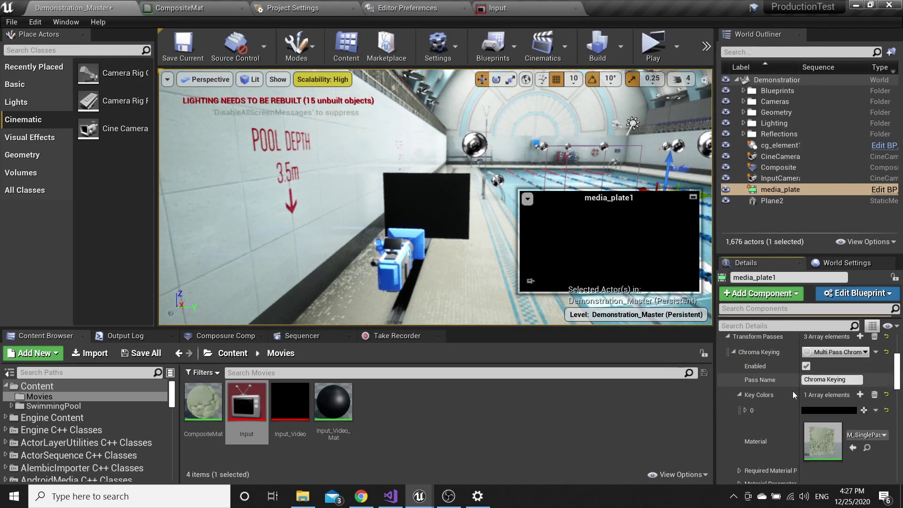
left_click(740, 395)
scroll(732, 354, "up", 2)
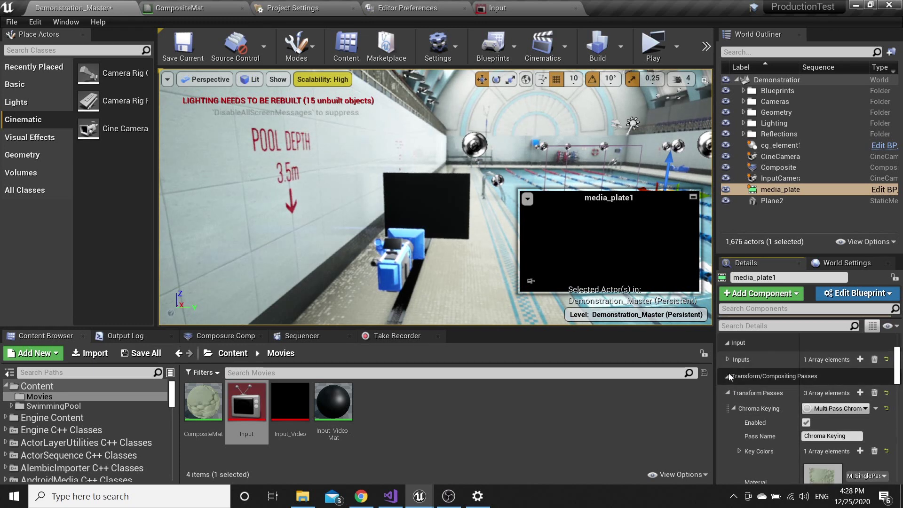
- Create a Level Sequence asset named NewLevelSequence in the Content folder
left_click(729, 376)
scroll(730, 412, "up", 2)
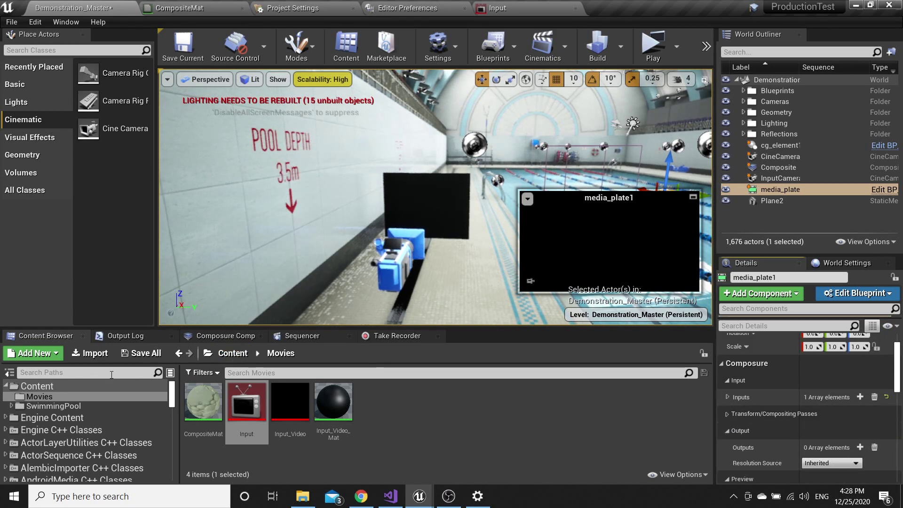
left_click(66, 388)
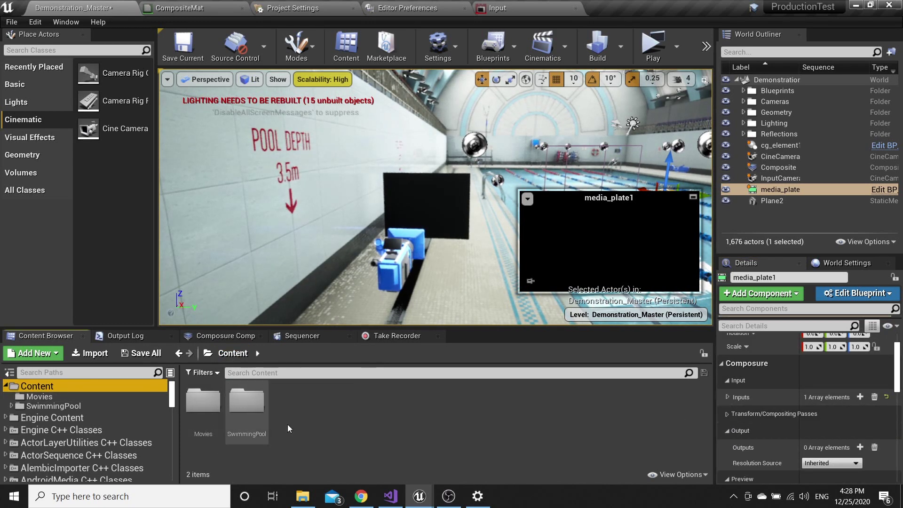
right_click(323, 417)
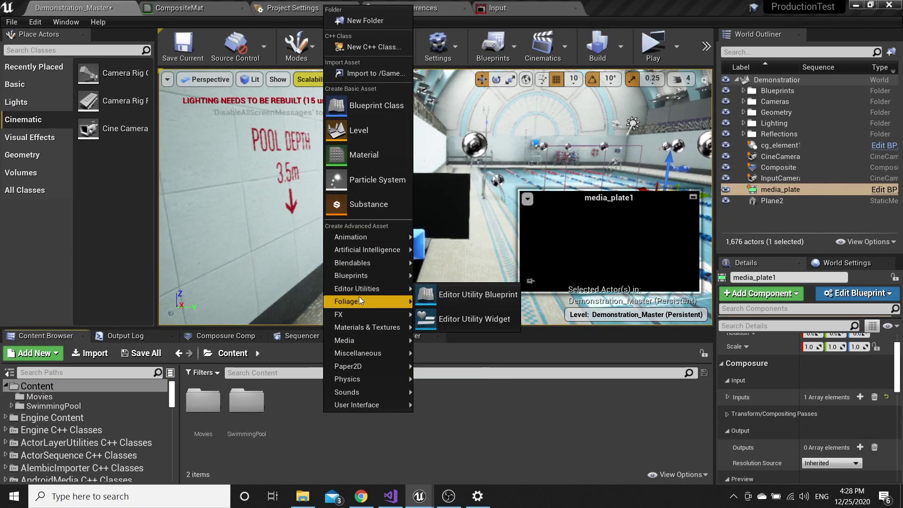
mouse_move(357, 328)
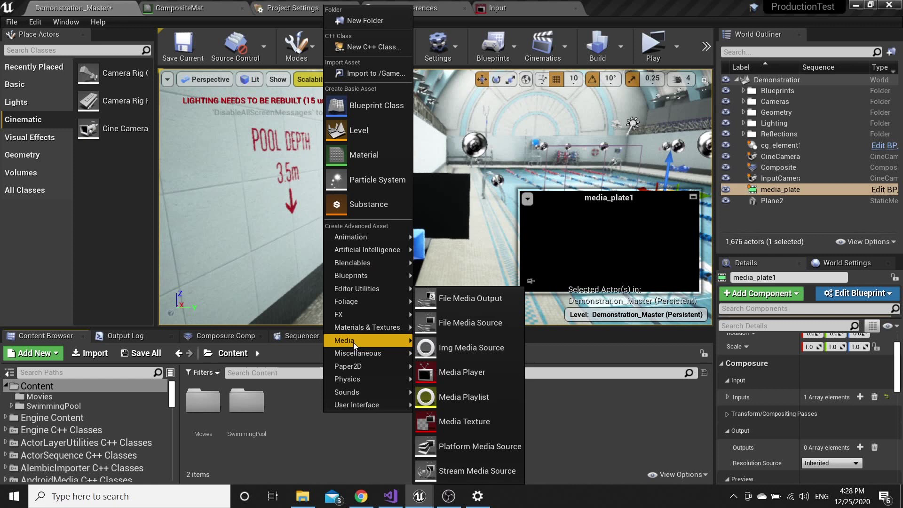
mouse_move(362, 392)
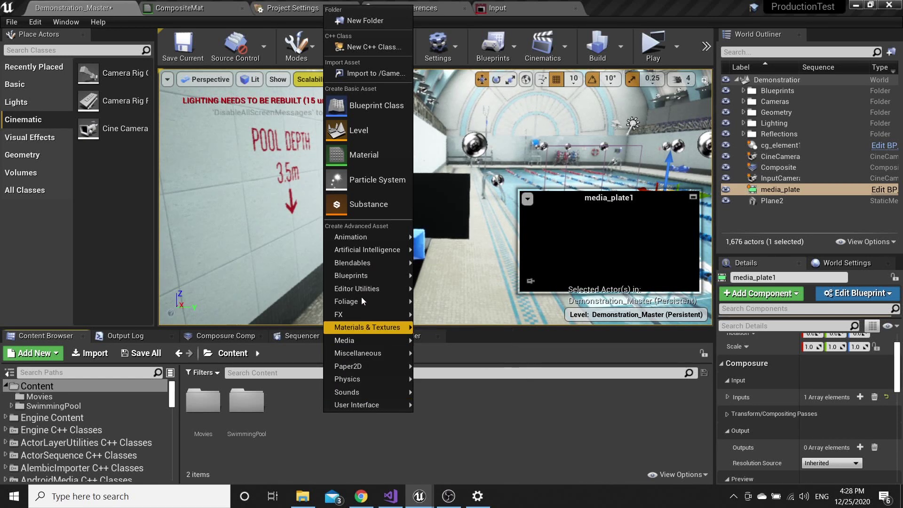
mouse_move(358, 241)
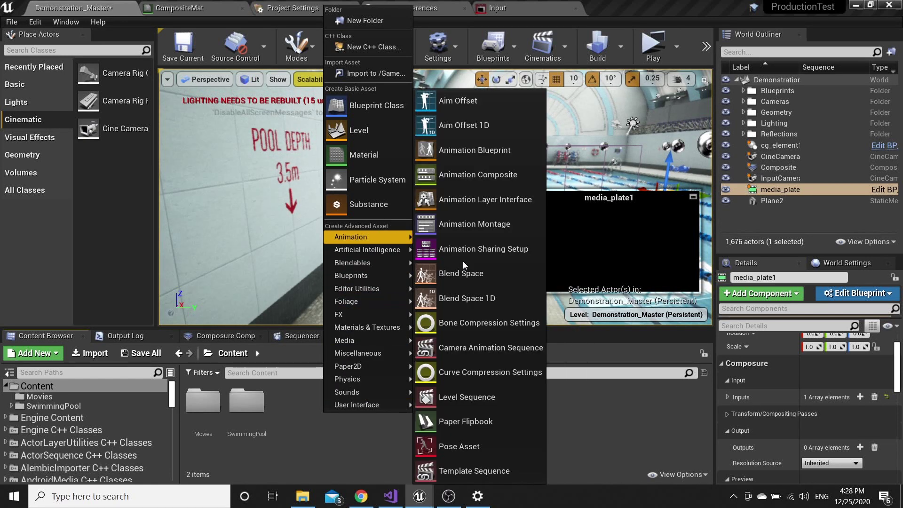
left_click(479, 399)
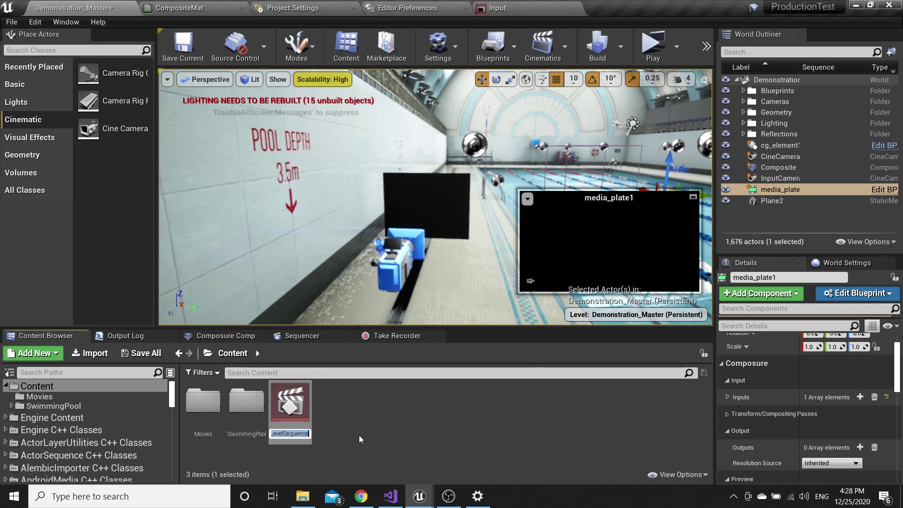
key("Return")
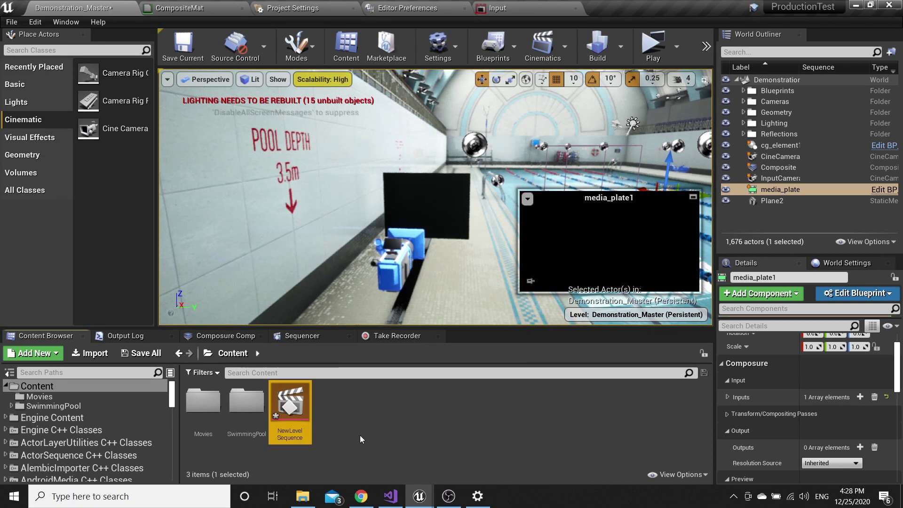
- Open NewLevelSequence in Sequencer and add the Composite comp as a track
double_click(296, 412)
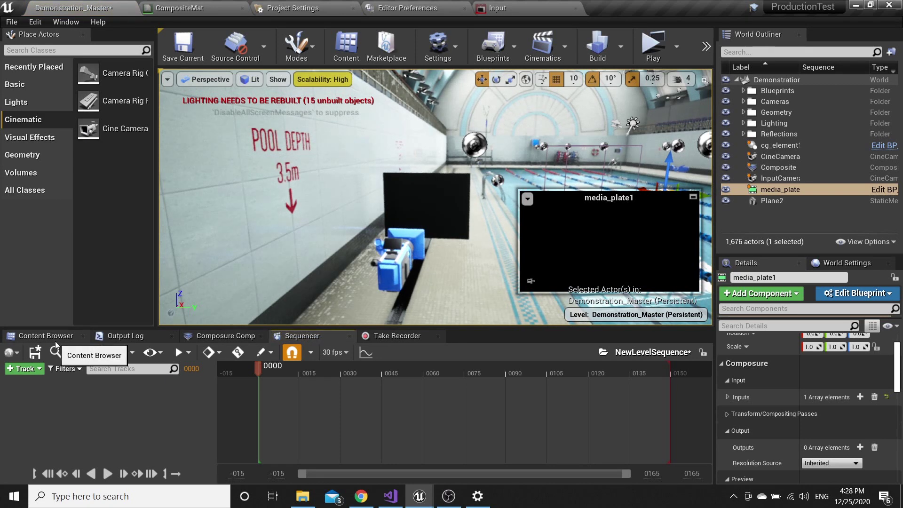
left_click(205, 337)
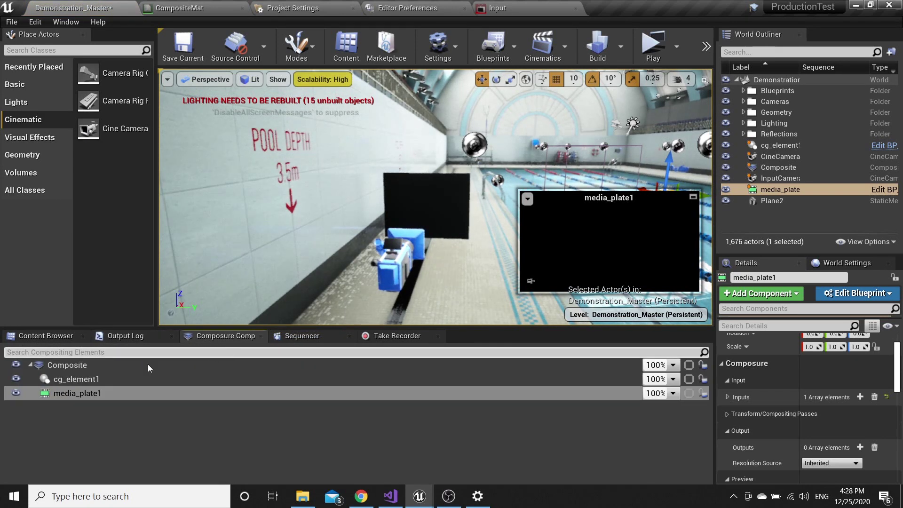
left_click_drag(77, 366, 292, 392)
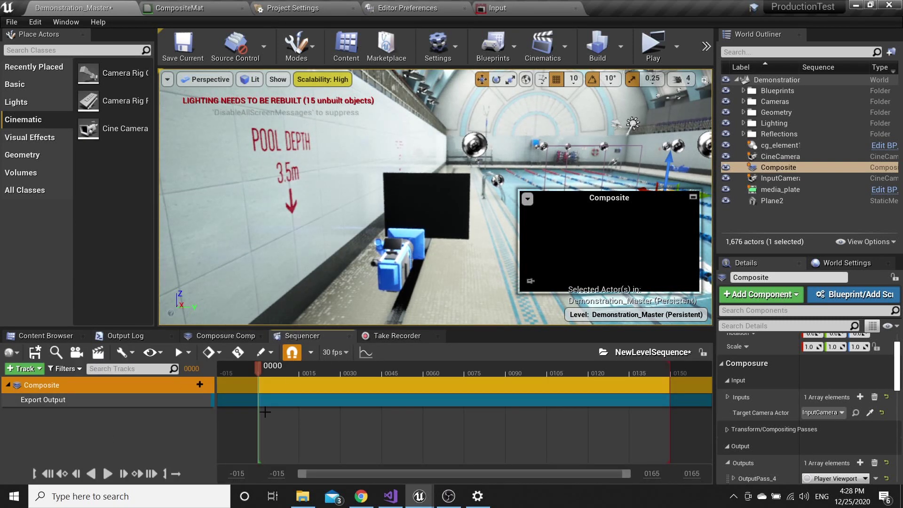
- Save the current level and the new NewLevelSequence asset
left_click(52, 337)
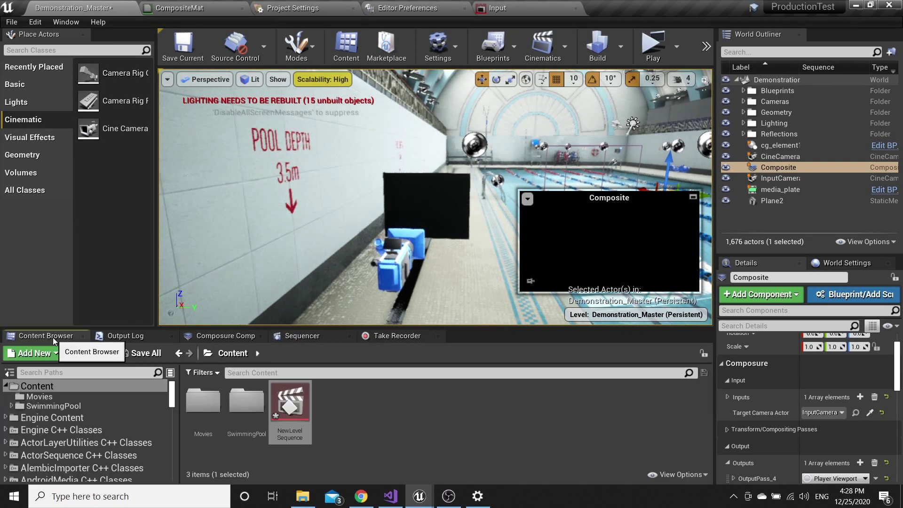
left_click(193, 50)
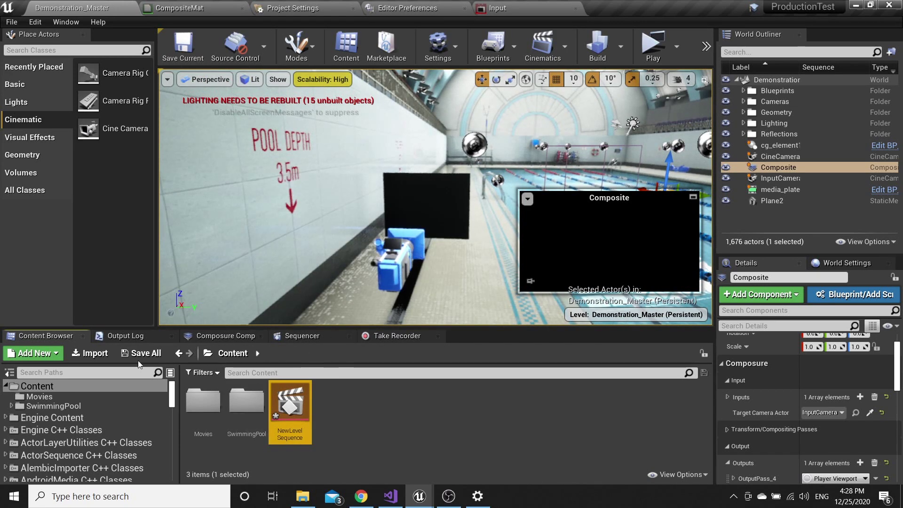
left_click(137, 355)
left_click(555, 356)
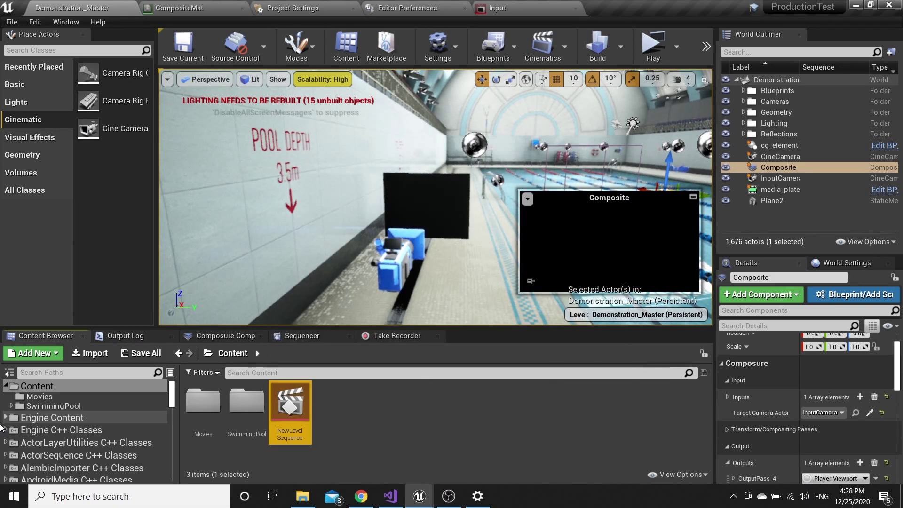
- Place a MyActor from Camera Content onto the pool deck, moving and rotating it into position
scroll(15, 414, "down", 6)
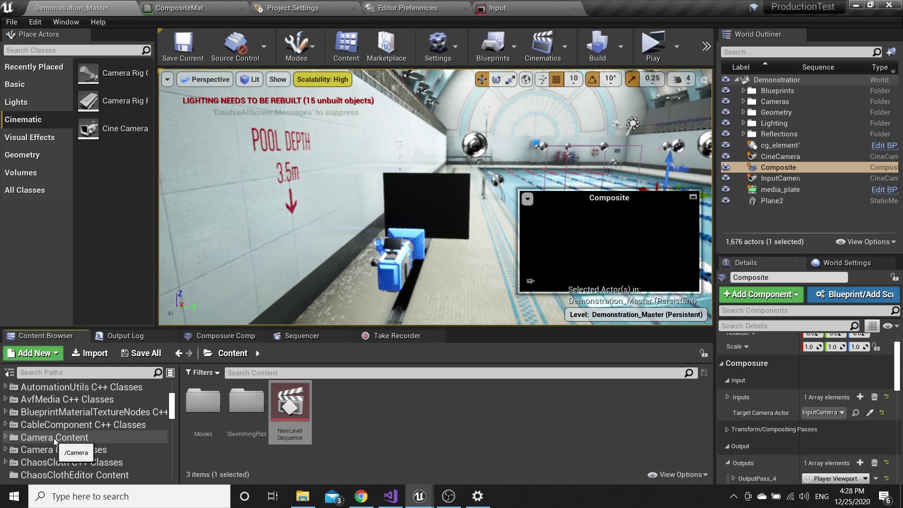
left_click(36, 436)
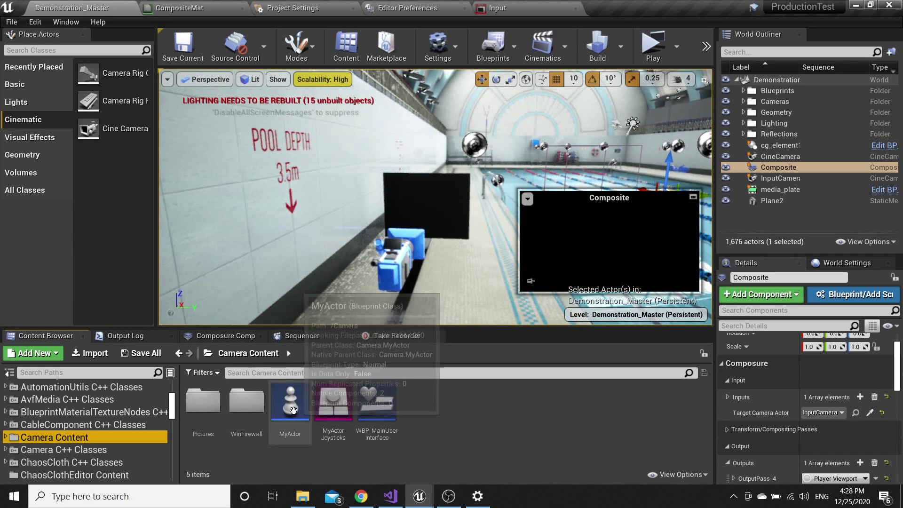
left_click_drag(291, 397, 429, 317)
right_click_drag(430, 316, 397, 297)
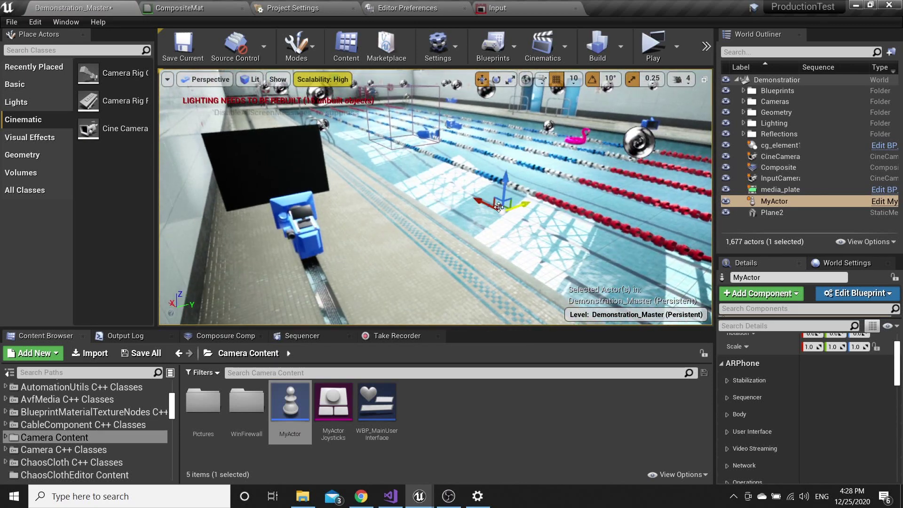
right_click_drag(447, 244, 358, 250)
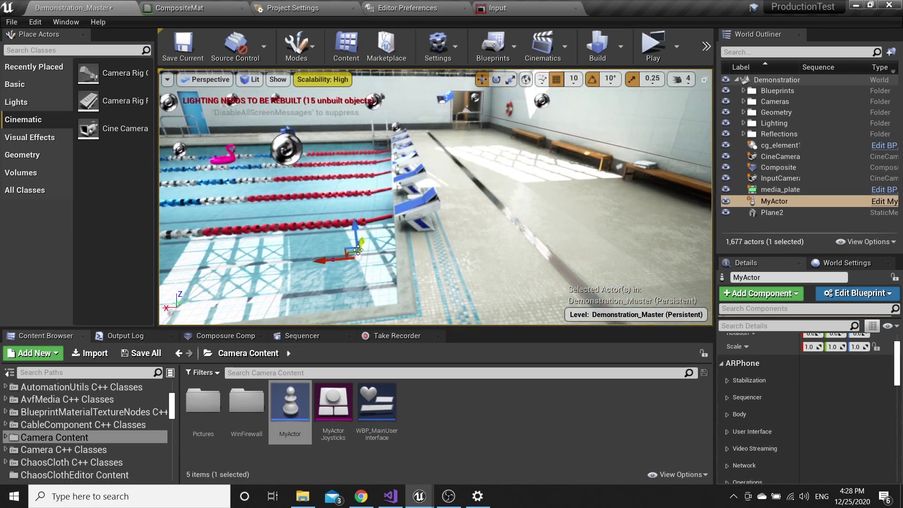
left_click_drag(335, 262, 588, 207)
key("e")
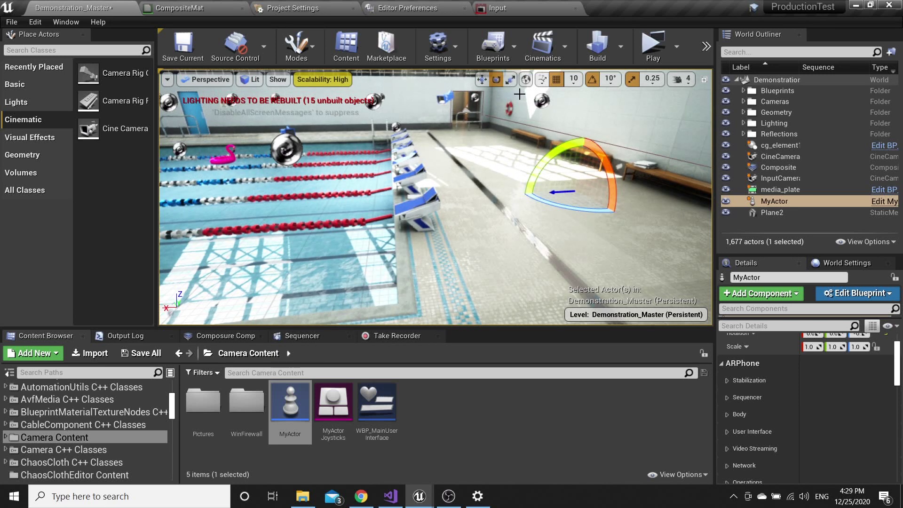
left_click(482, 80)
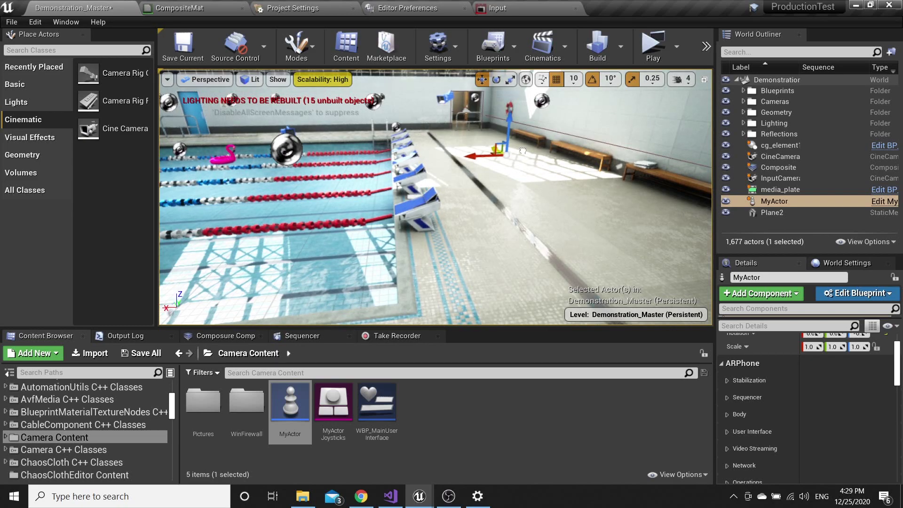
right_click_drag(494, 141, 369, 80)
- Frame MyActor and check its Sequencer settings, finding no level sequence actors listed
key("f")
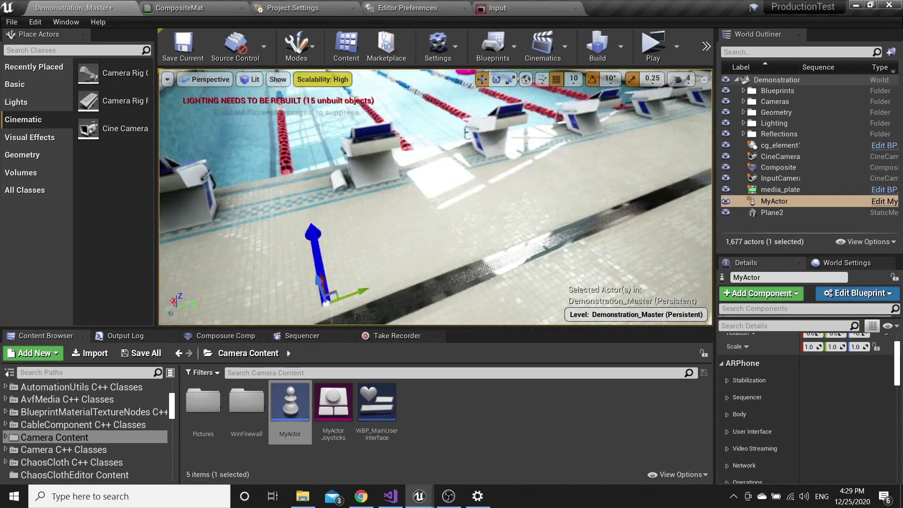
scroll(772, 372, "up", 2)
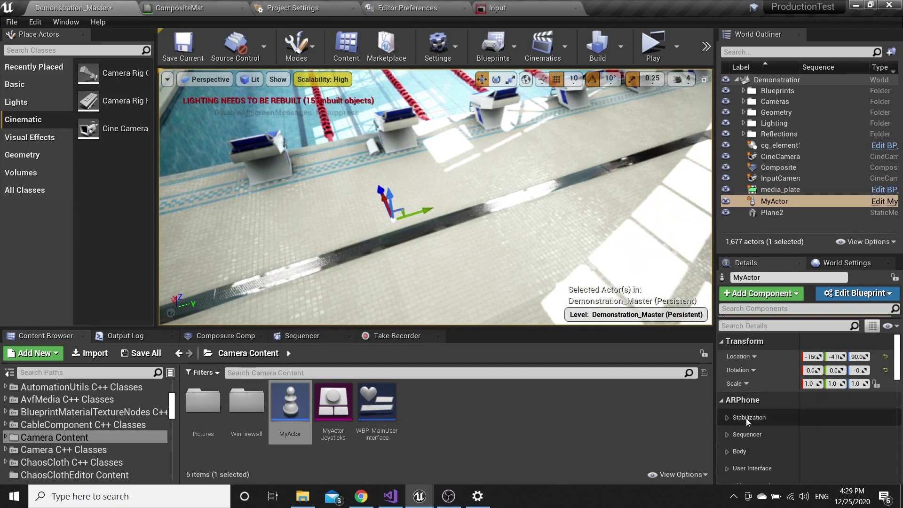
scroll(743, 414, "down", 3)
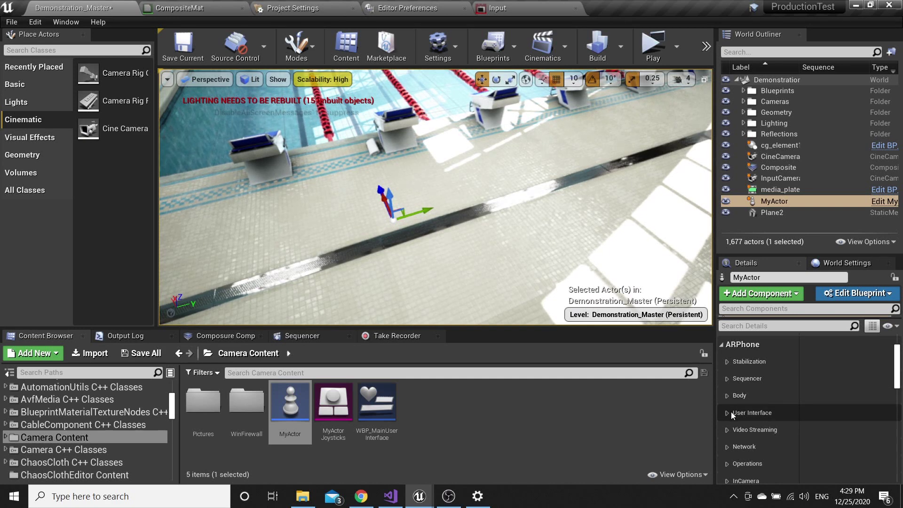
scroll(730, 410, "down", 2)
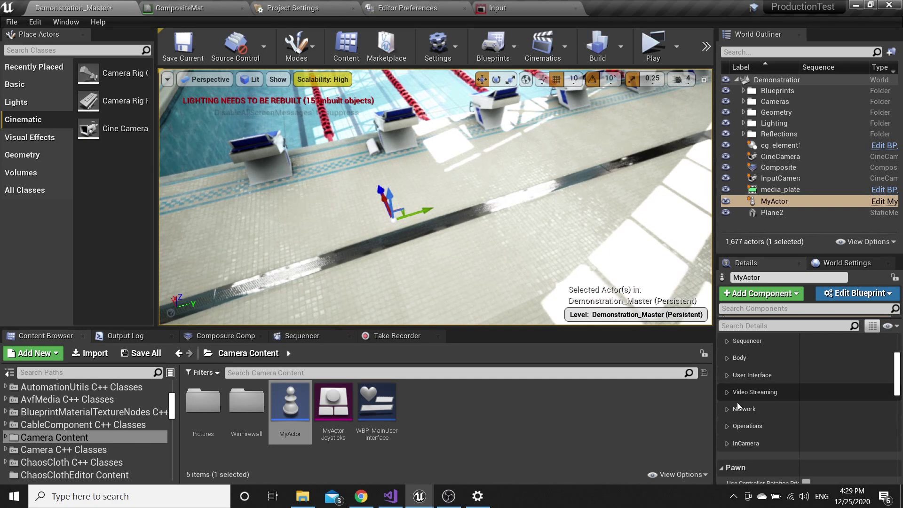
scroll(738, 402, "up", 2)
left_click(727, 378)
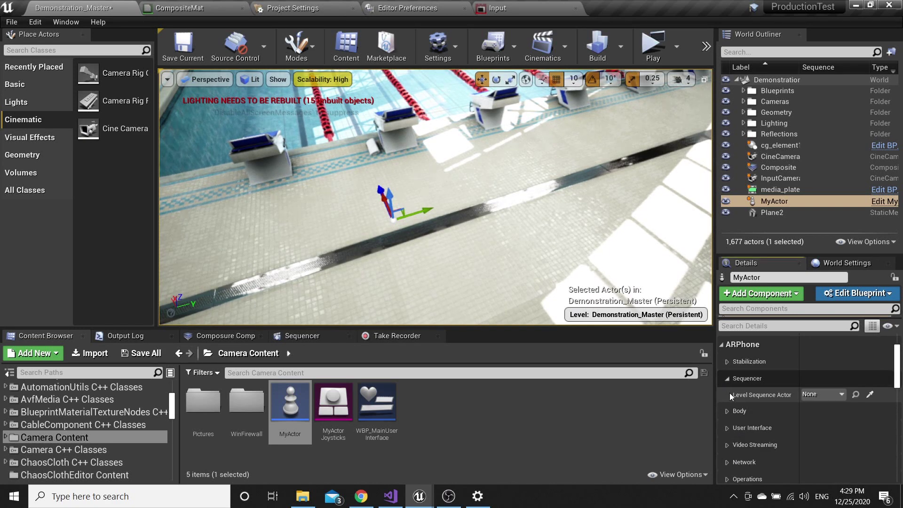
left_click(824, 395)
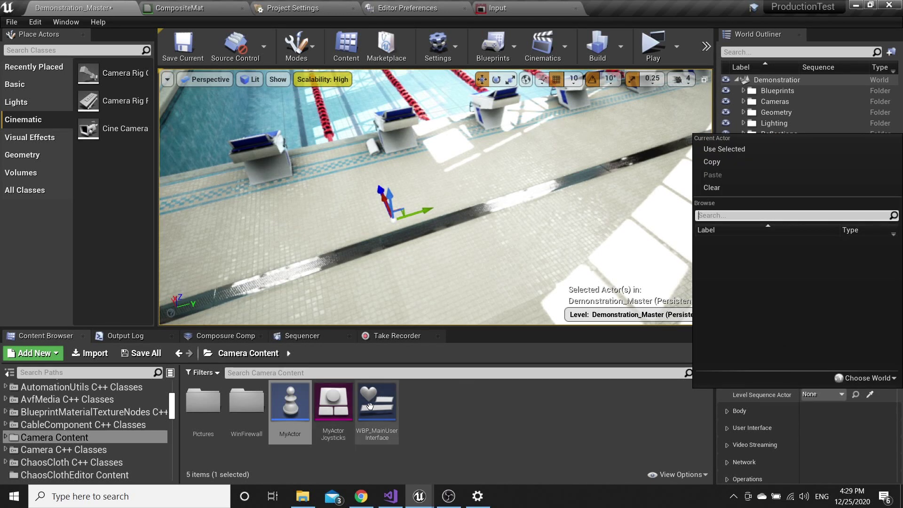
left_click(404, 393)
- Place NewLevelSequence from the Content folder into the level near MyActor
scroll(136, 411, "up", 3)
scroll(174, 412, "up", 3)
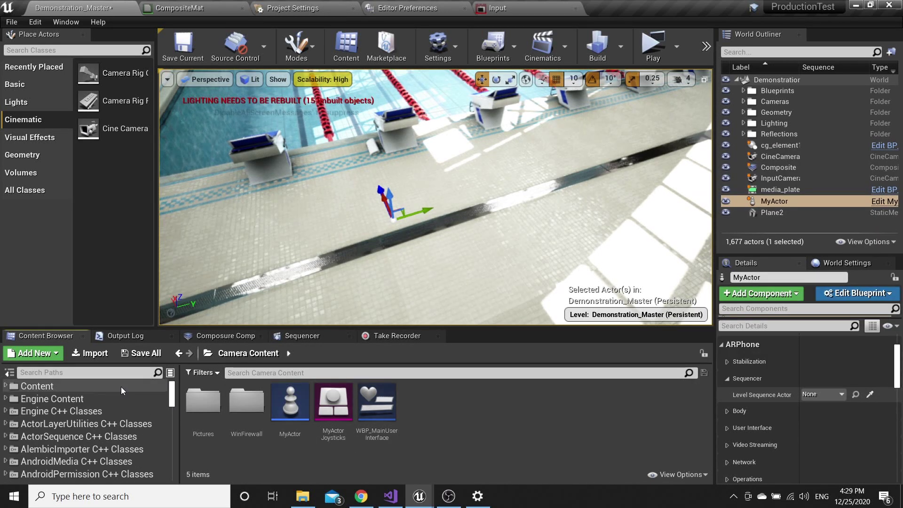
left_click(120, 386)
left_click_drag(290, 414, 504, 190)
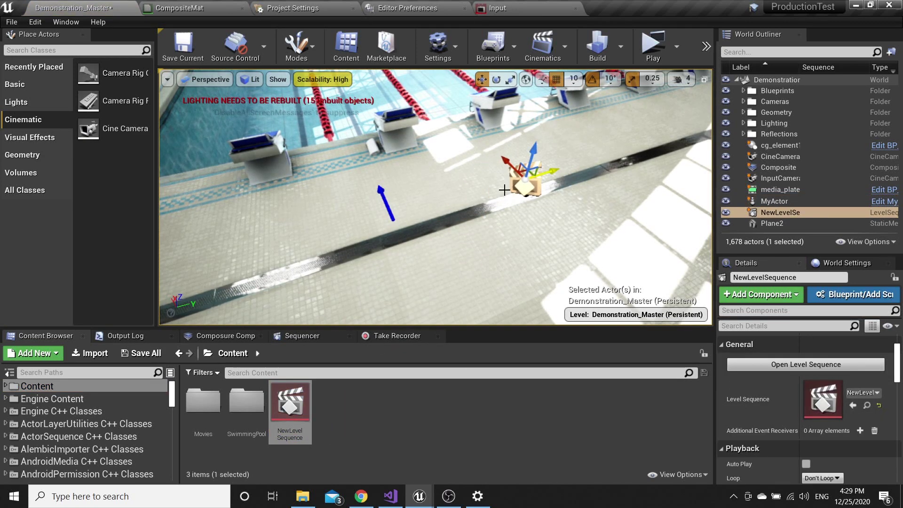
- Set MyActor's Level Sequence Actor to NewLevelSequence and expand its Stabilization settings
left_click(392, 210)
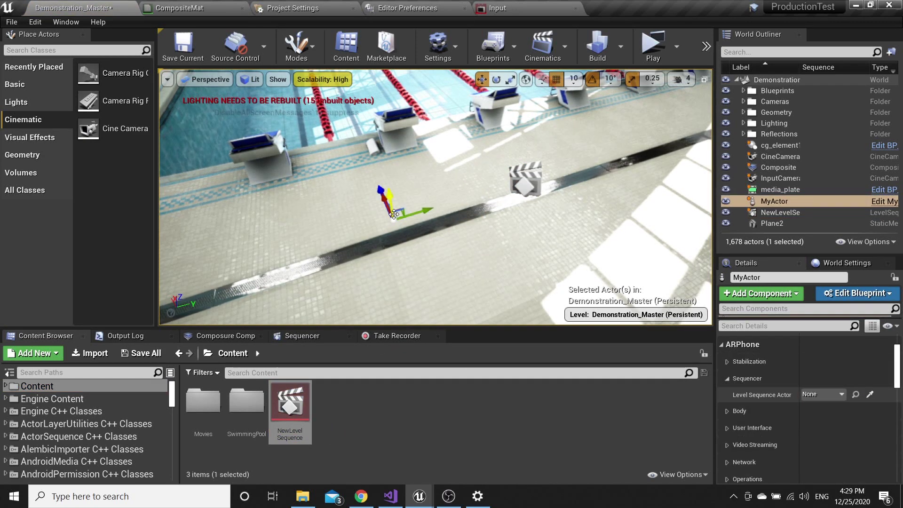
left_click(821, 394)
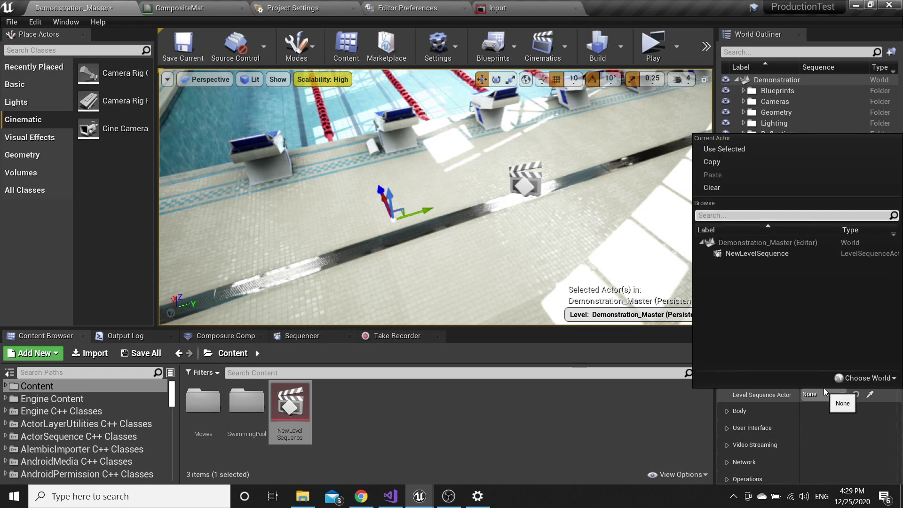
left_click(748, 254)
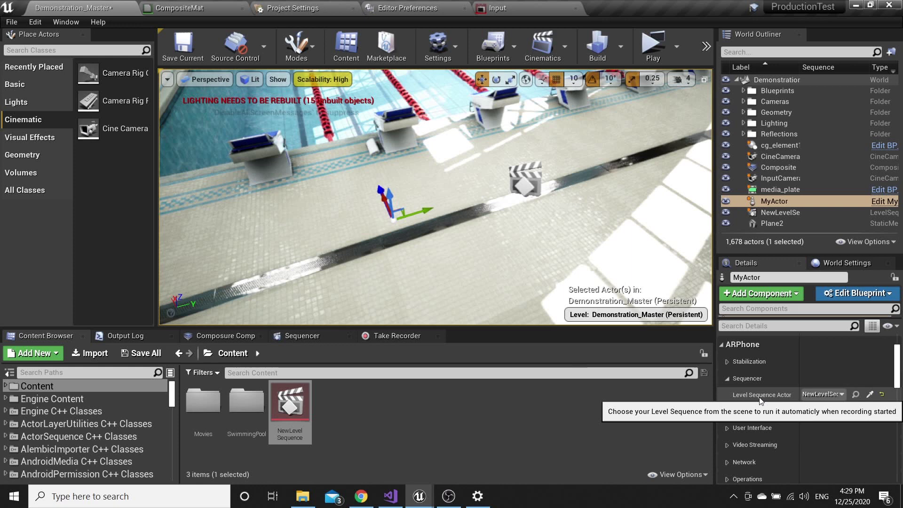
left_click(757, 381)
left_click(727, 380)
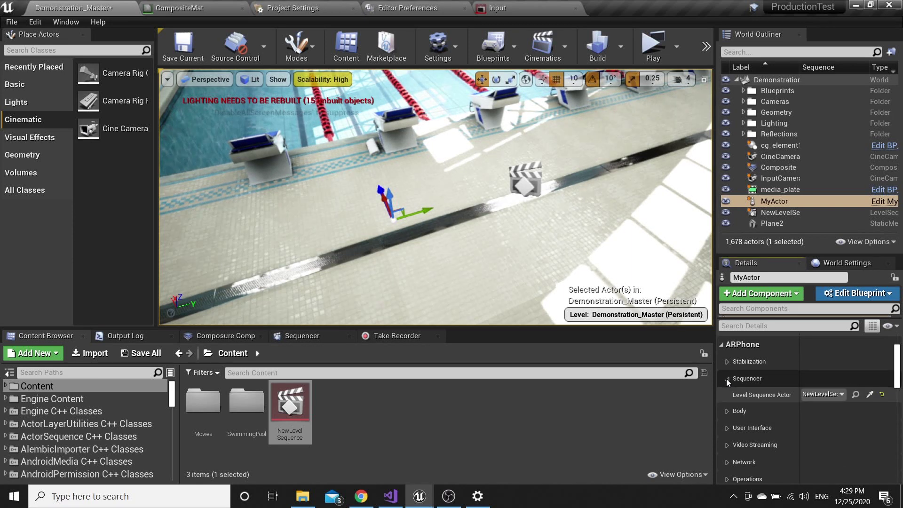
scroll(729, 403, "down", 3)
scroll(728, 400, "up", 3)
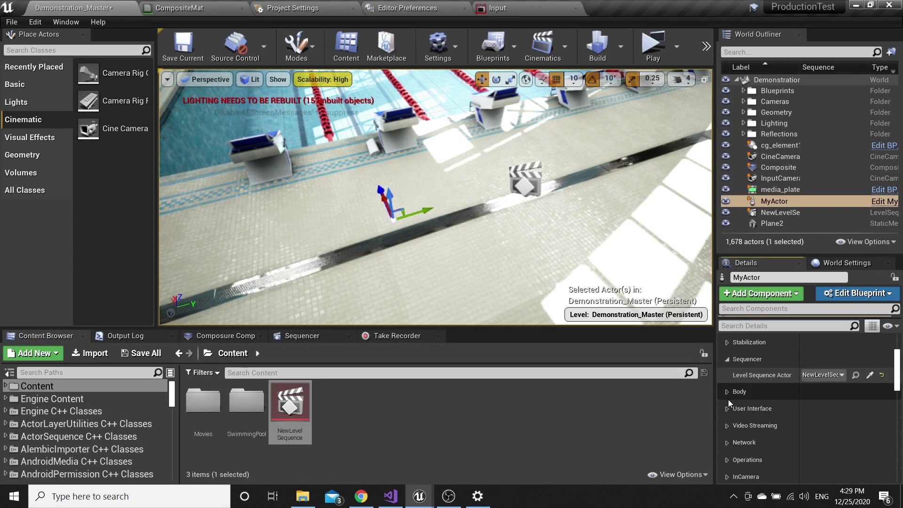
scroll(730, 368, "up", 1)
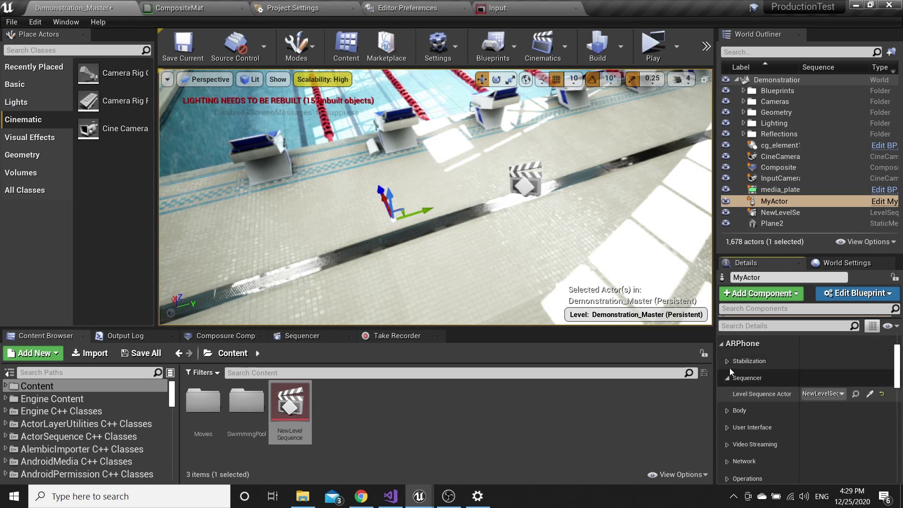
left_click(729, 363)
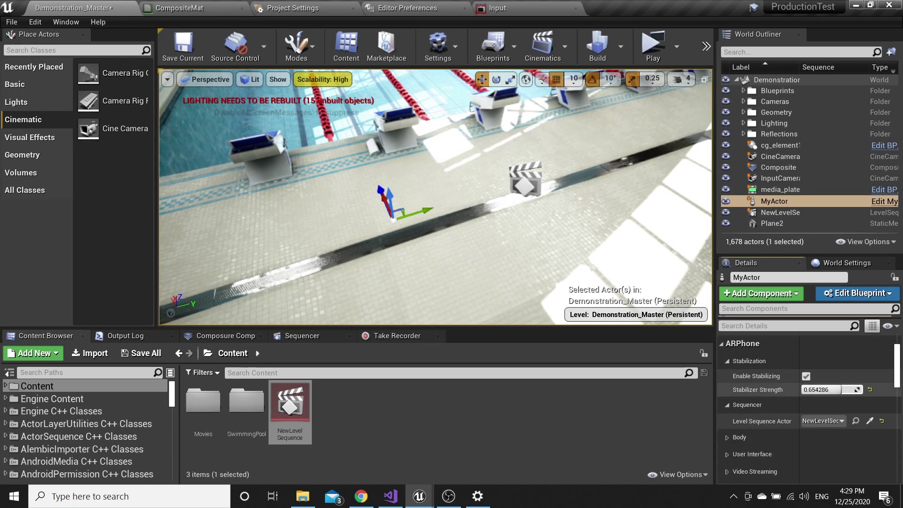
- Set MyActor's Stabilizer Strength to 0.05
left_click_drag(819, 389, 810, 390)
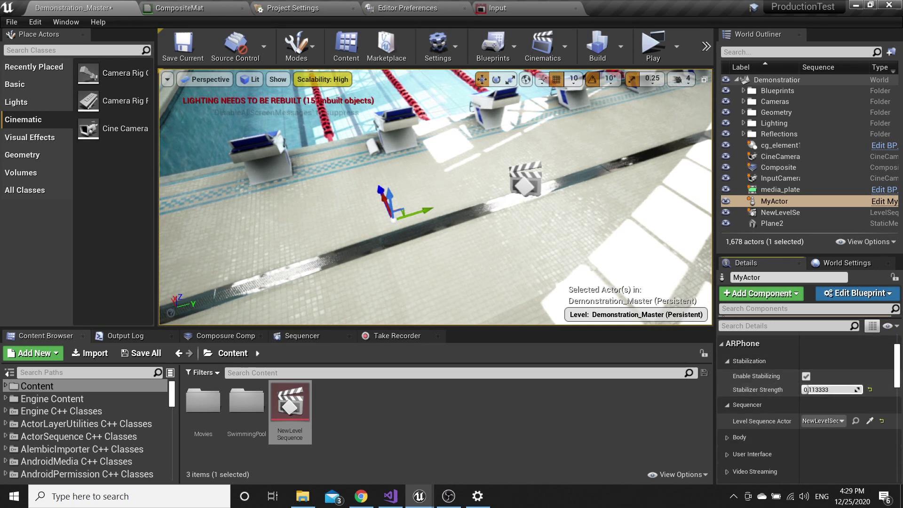
left_click(828, 390)
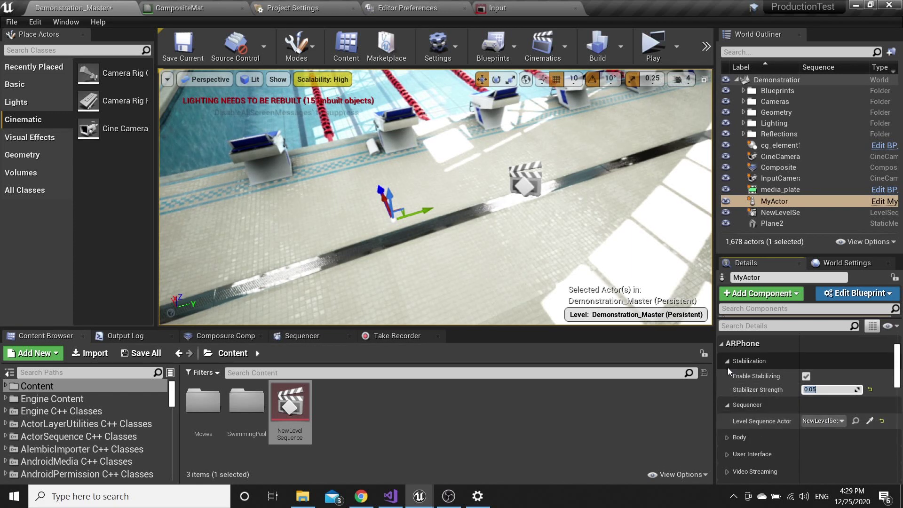
scroll(726, 362, "down", 3)
- Uncheck Enable GUI, keep Enable Streaming on, and collapse both categories
left_click(727, 399)
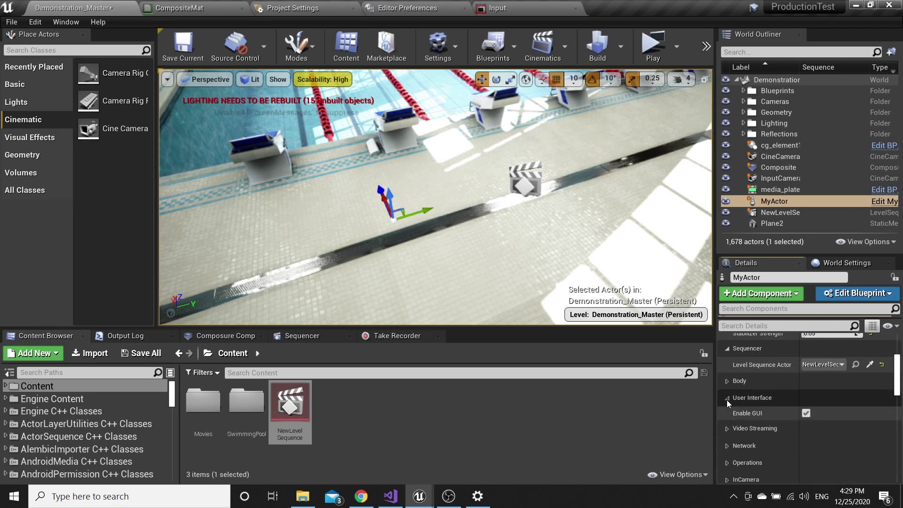
left_click(727, 428)
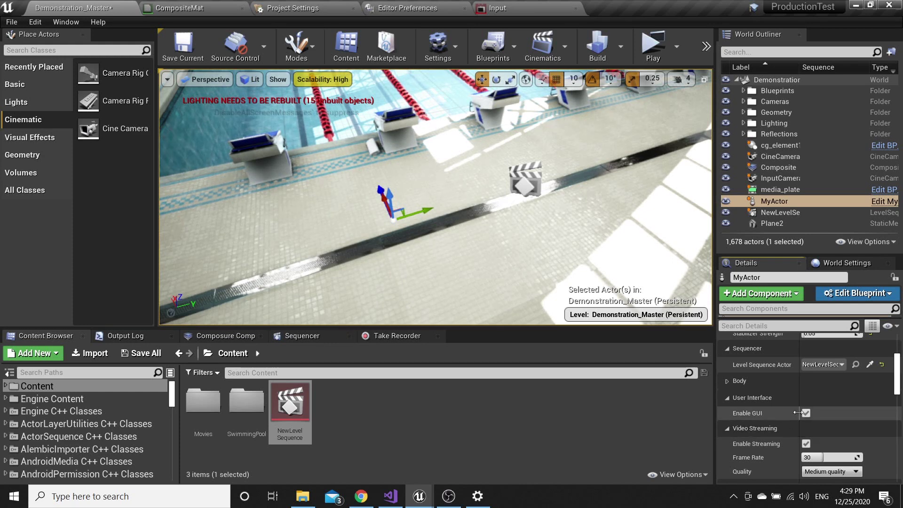
left_click(806, 444)
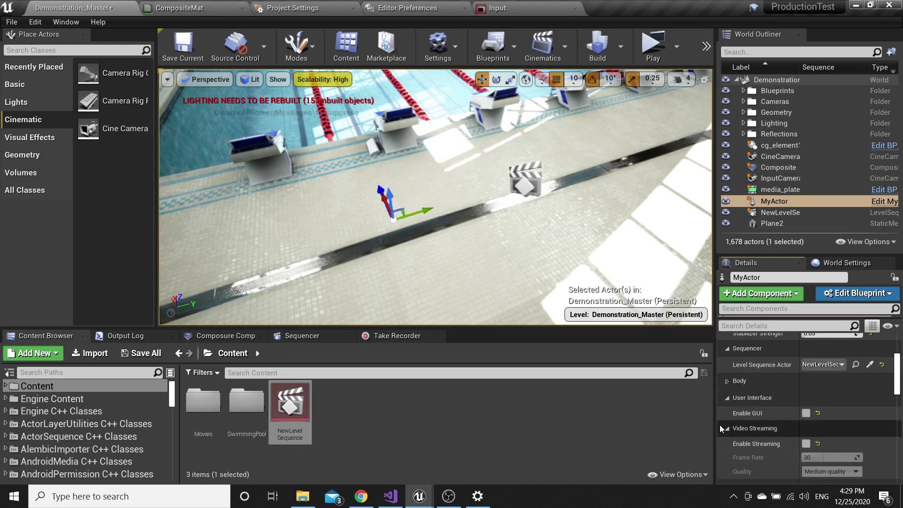
left_click(805, 444)
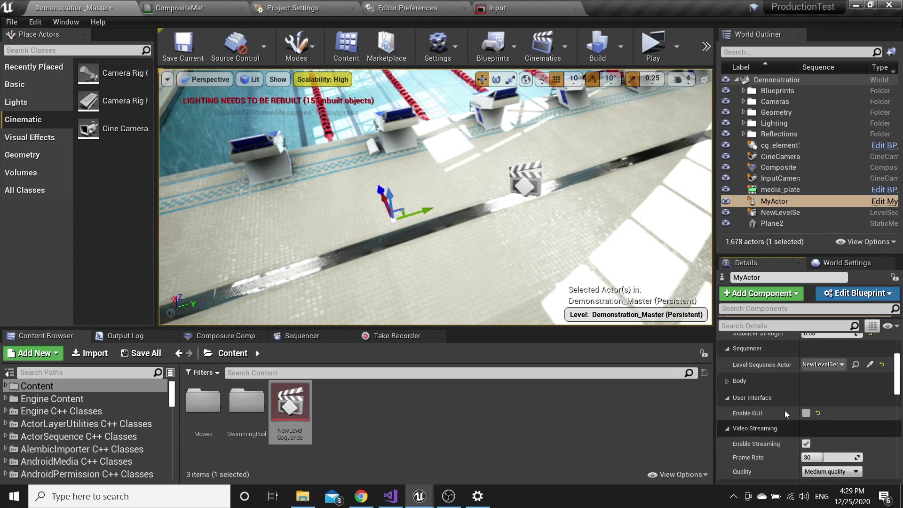
left_click(727, 397)
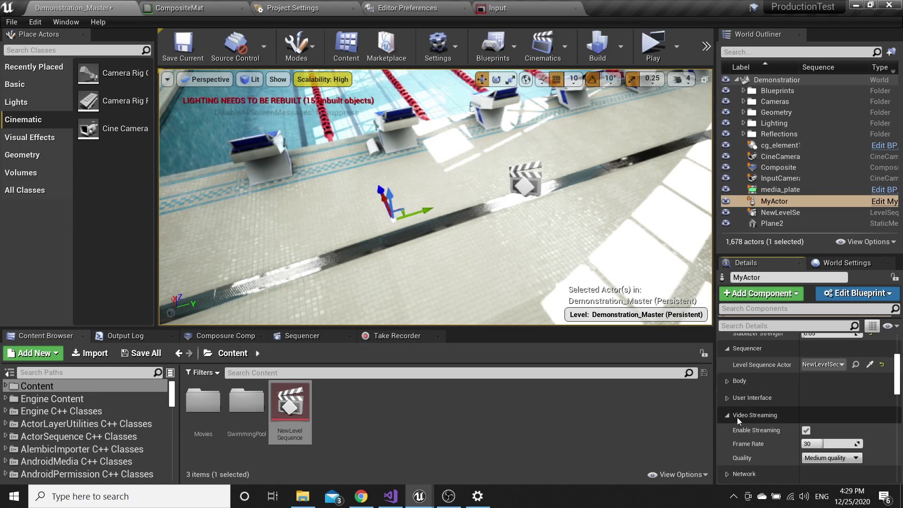
left_click(737, 415)
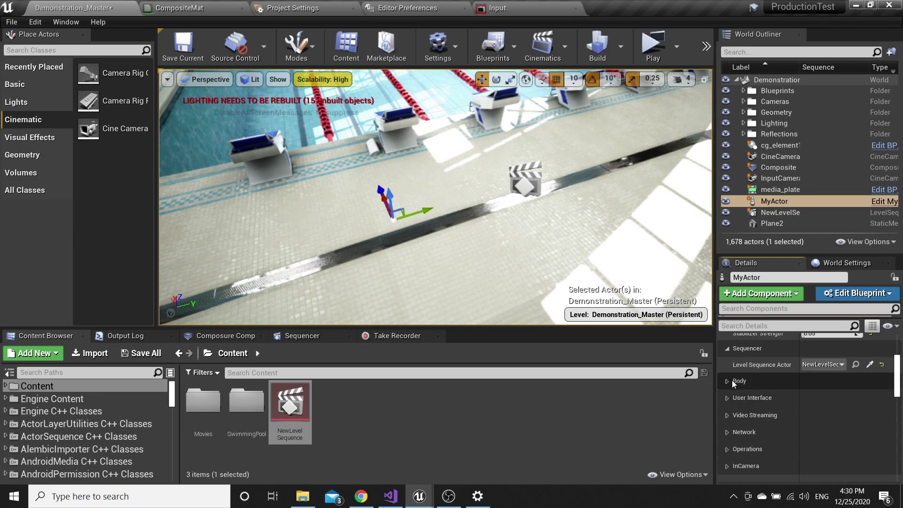
scroll(744, 374, "up", 2)
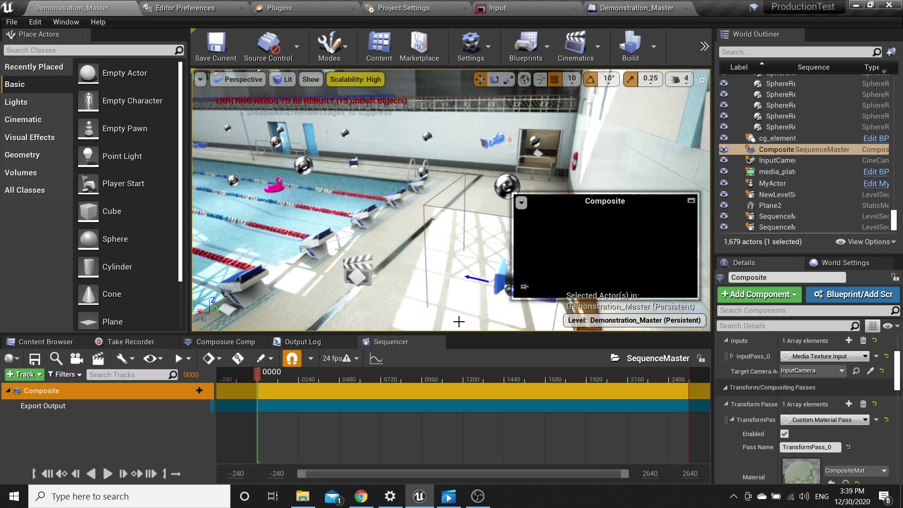
- Move MyActor to a new spot on the pool-deck floor
left_click(478, 290)
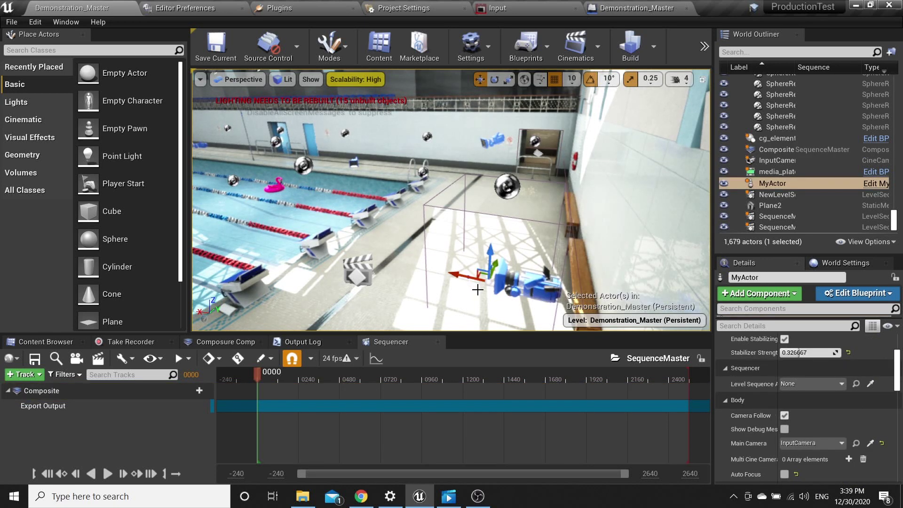
left_click_drag(464, 275, 423, 259)
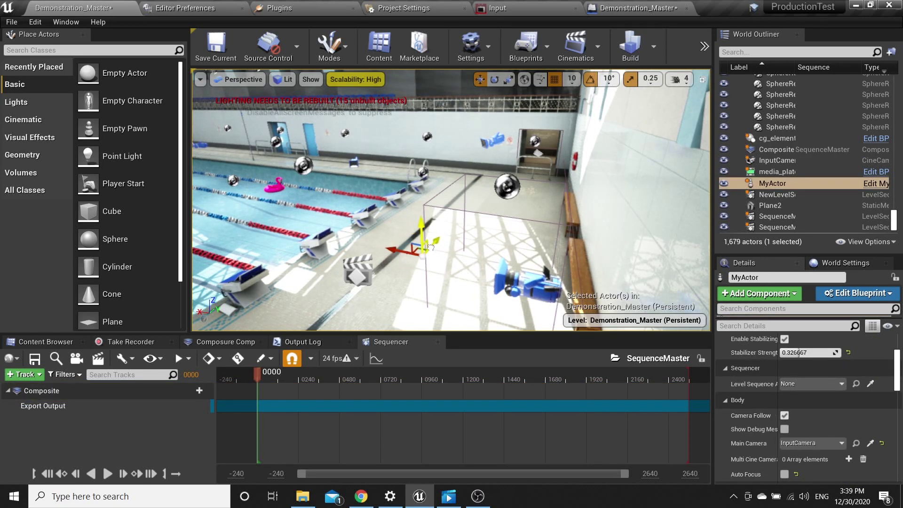
left_click_drag(452, 229, 415, 262)
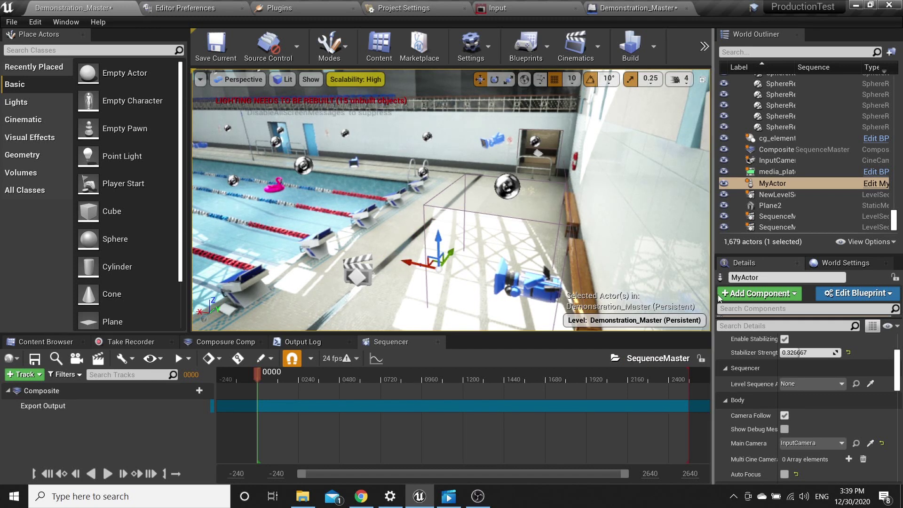
- Review the InputCamera, Composite and MyActor settings in Details
left_click(765, 162)
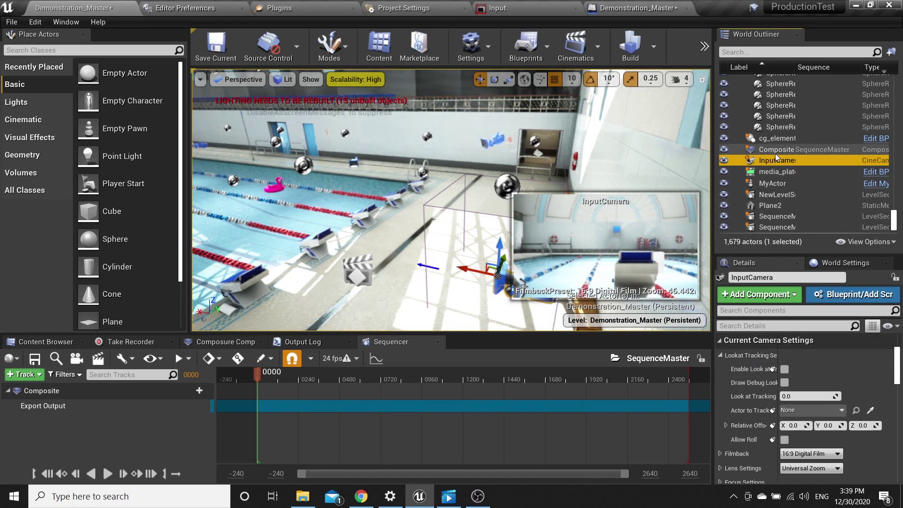
left_click(790, 150)
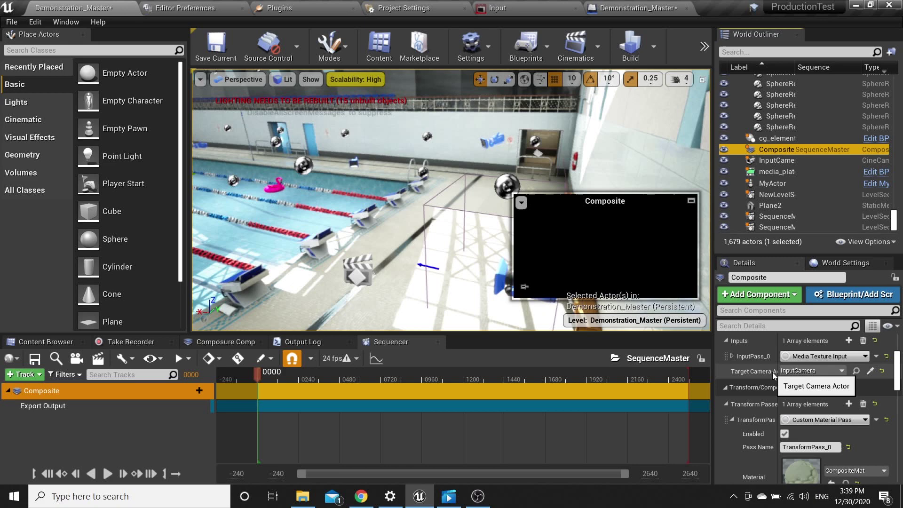
scroll(752, 400, "up", 3)
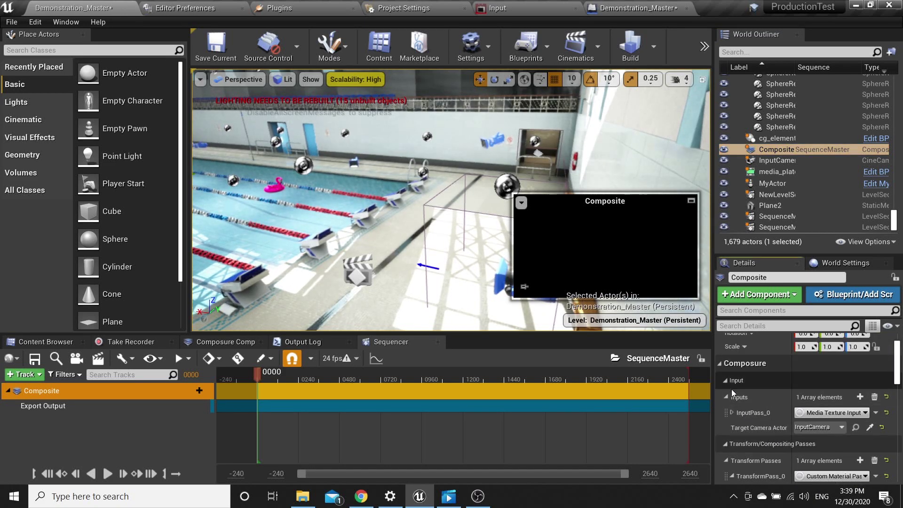
left_click(776, 183)
scroll(789, 417, "down", 3)
scroll(789, 417, "down", 1)
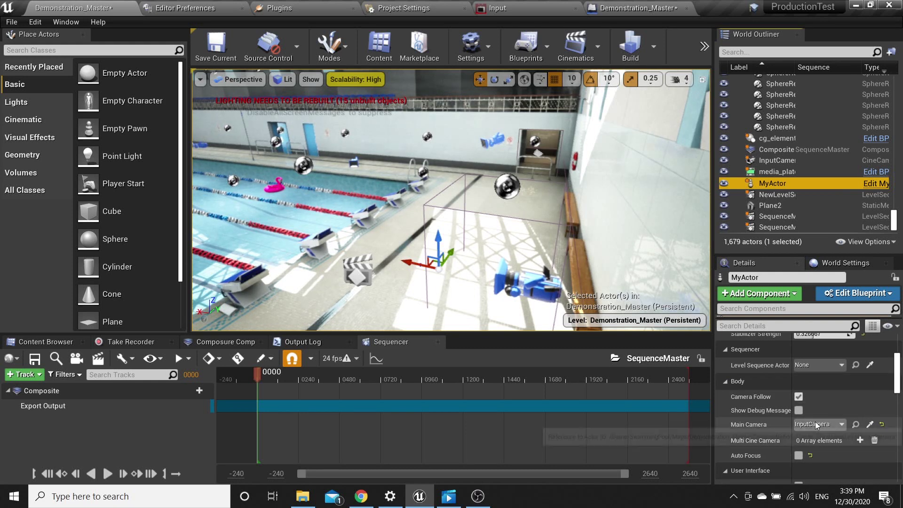
scroll(779, 363, "up", 3)
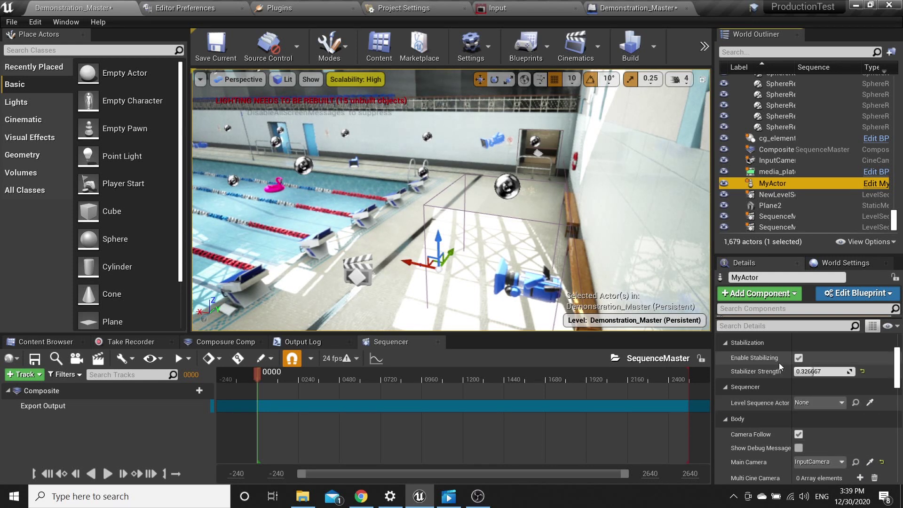
- Set the InputCamera's Manual Focus Distance to 300 cm under Focus Settings
left_click(776, 160)
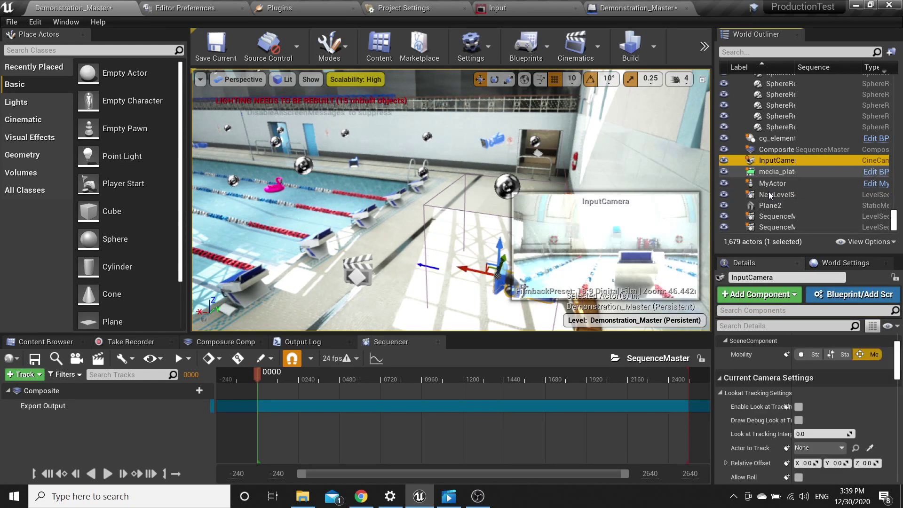
scroll(779, 411, "down", 5)
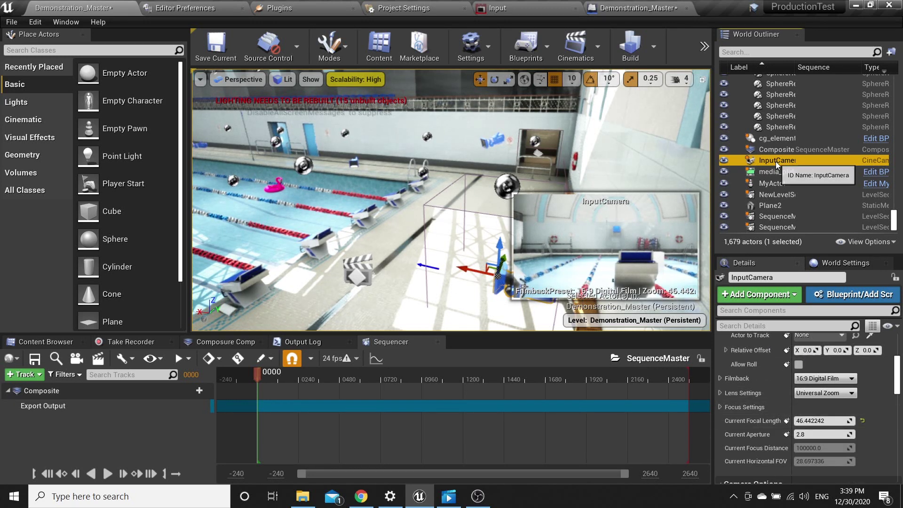
left_click(721, 408)
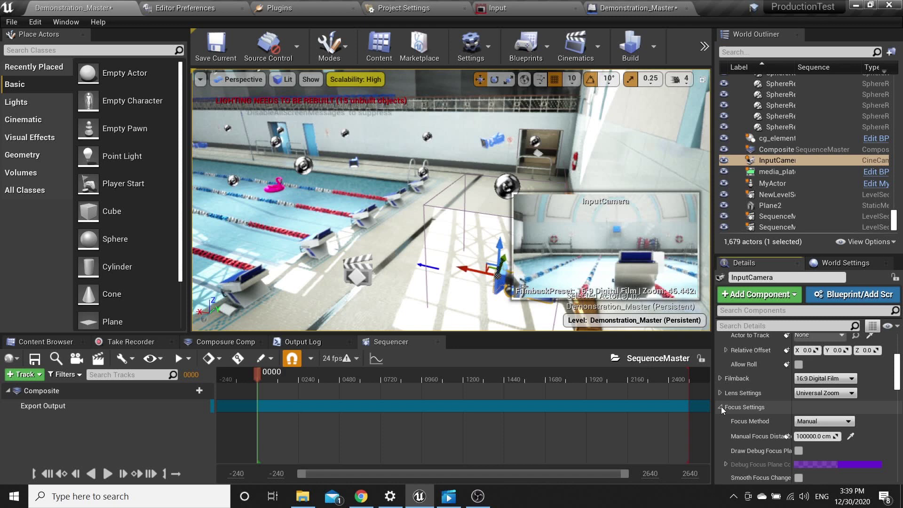
left_click(808, 437)
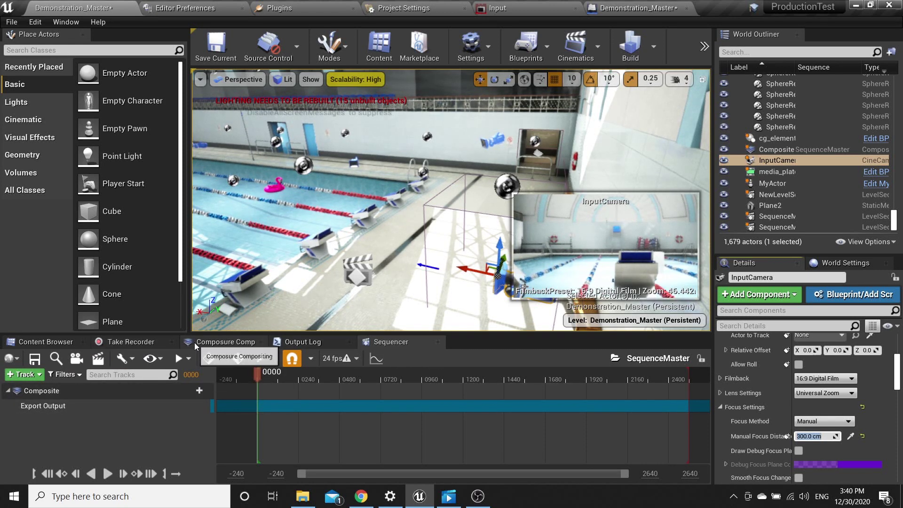
- Add the Composite comp from Composure compositing into the sequence timeline
left_click(225, 342)
left_click(329, 370)
left_click_drag(332, 362, 169, 372)
left_click(377, 343)
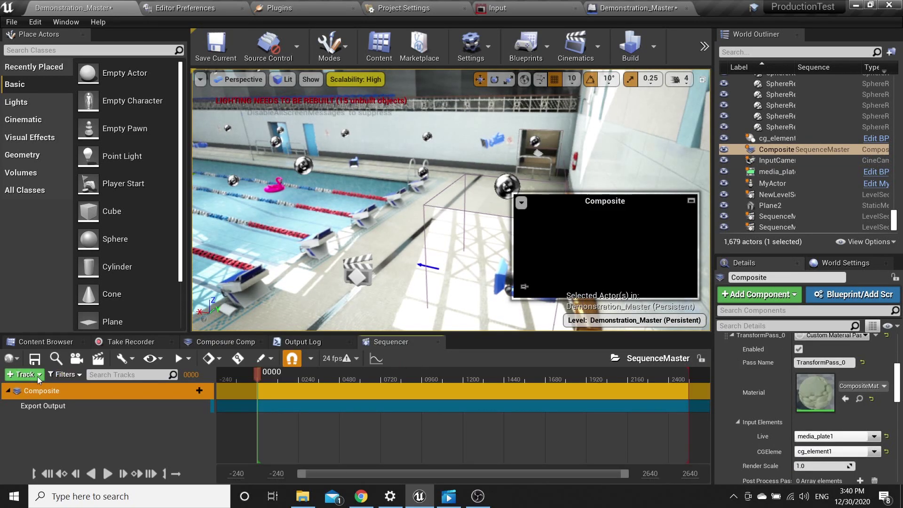
- Render Movie with Capture Movie, choosing Don't Save for the level
left_click(99, 359)
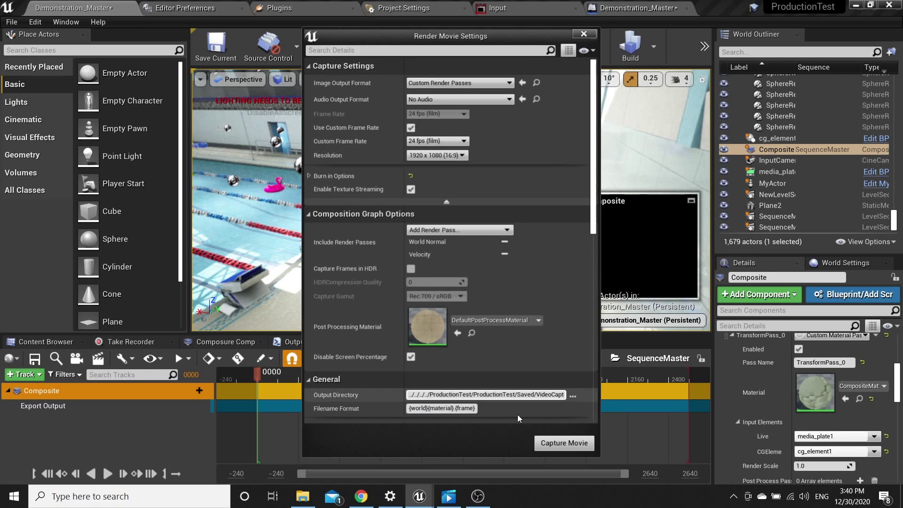
left_click(559, 447)
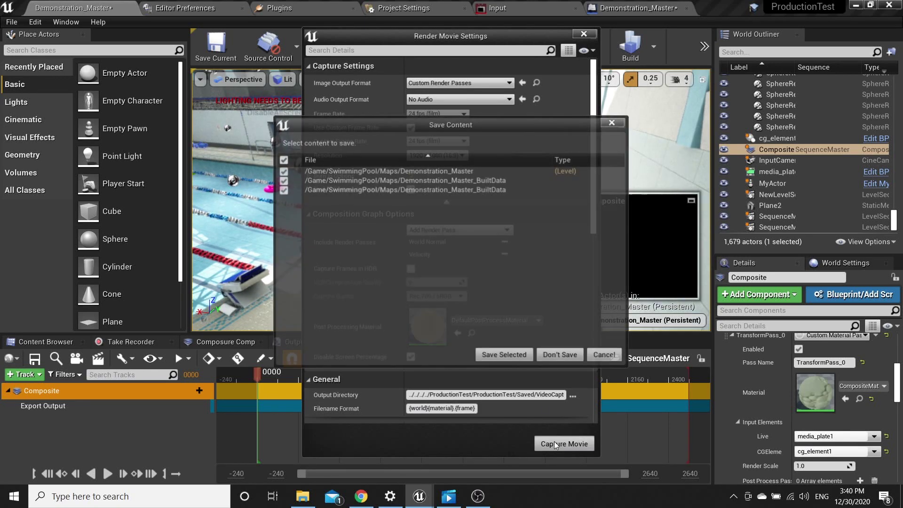
left_click(554, 360)
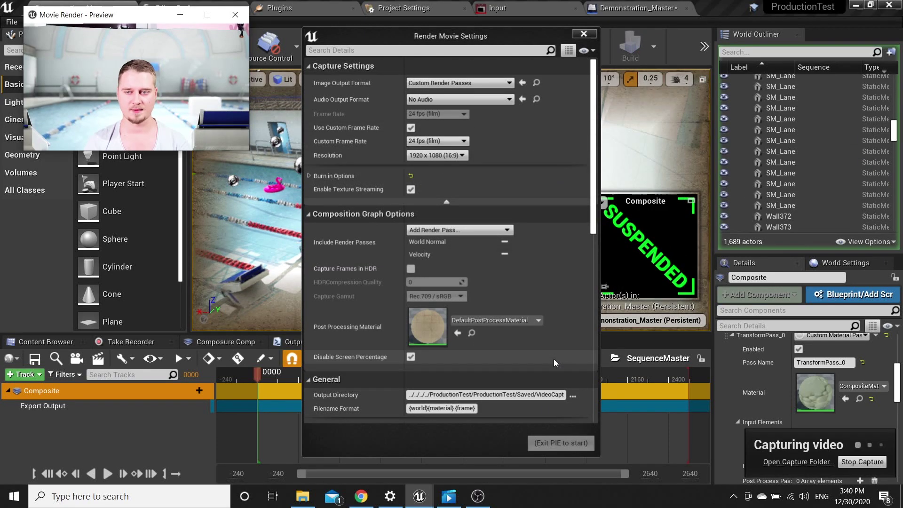